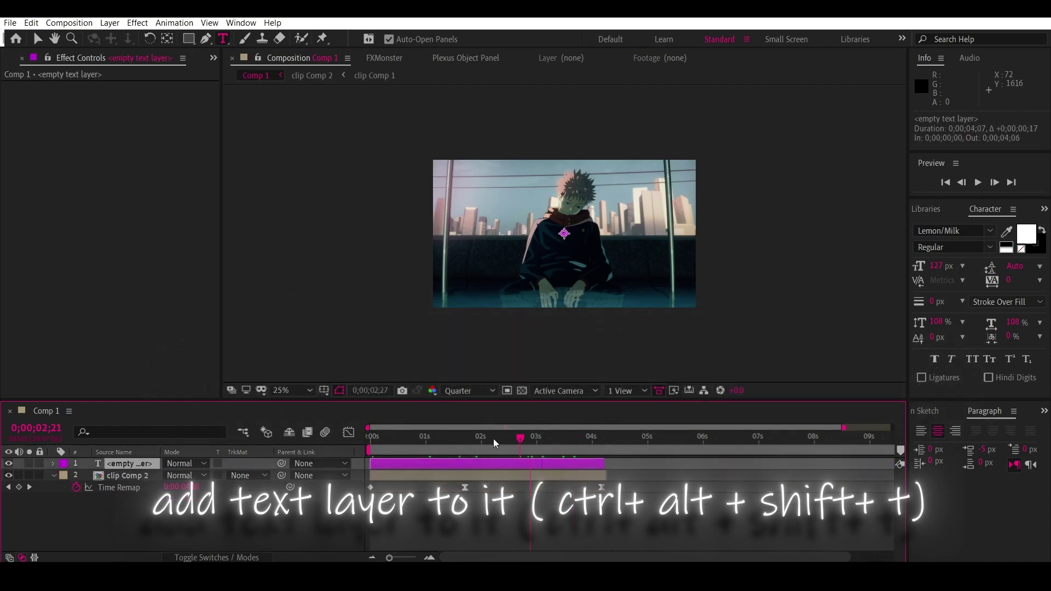
Step: At 01;03, add a text layer reading TEXT EXPLOSION, fixing its spelling and breaking it onto two lines
{"action": "left_click_drag", "start_coordinate": [516, 441], "coordinate": [431, 438]}
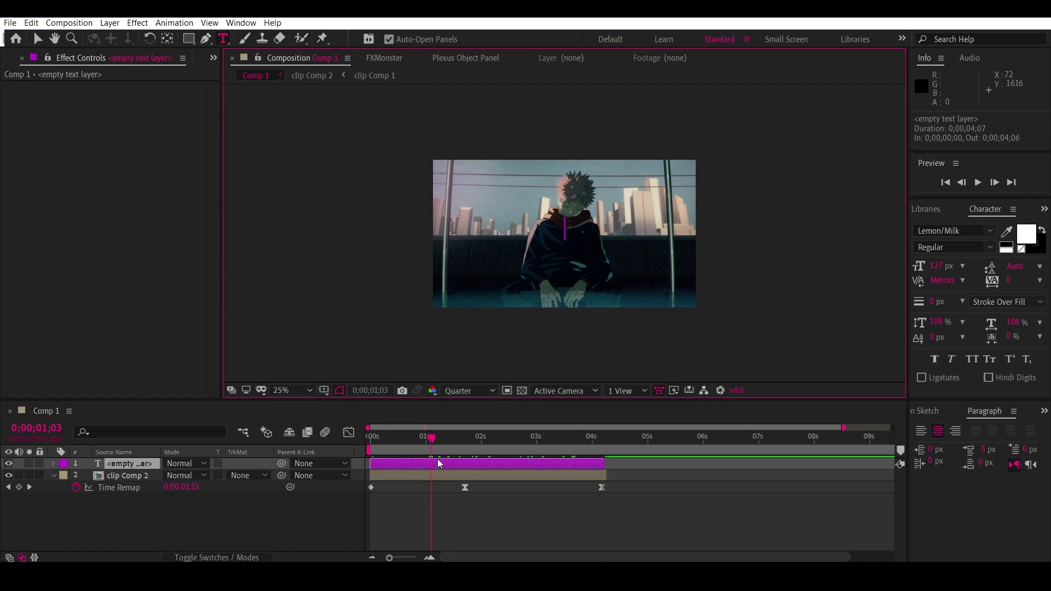
{"action": "type", "text": "text eplosionX"}
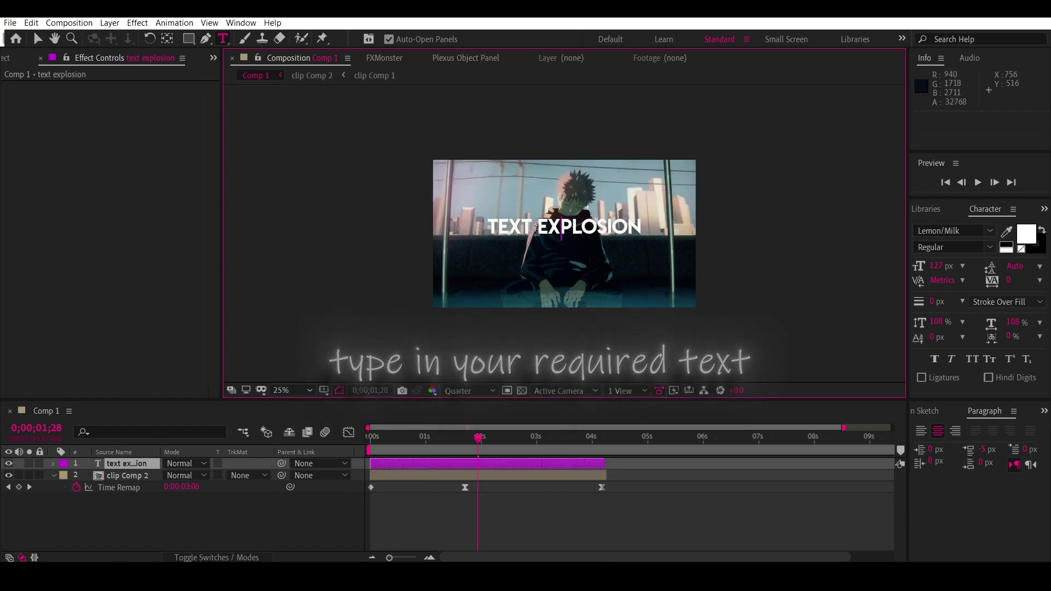
{"action": "key", "text": "Left"}
{"action": "key", "text": "Left"}
{"action": "key", "text": "Return"}
{"action": "left_click", "coordinate": [36, 39]}
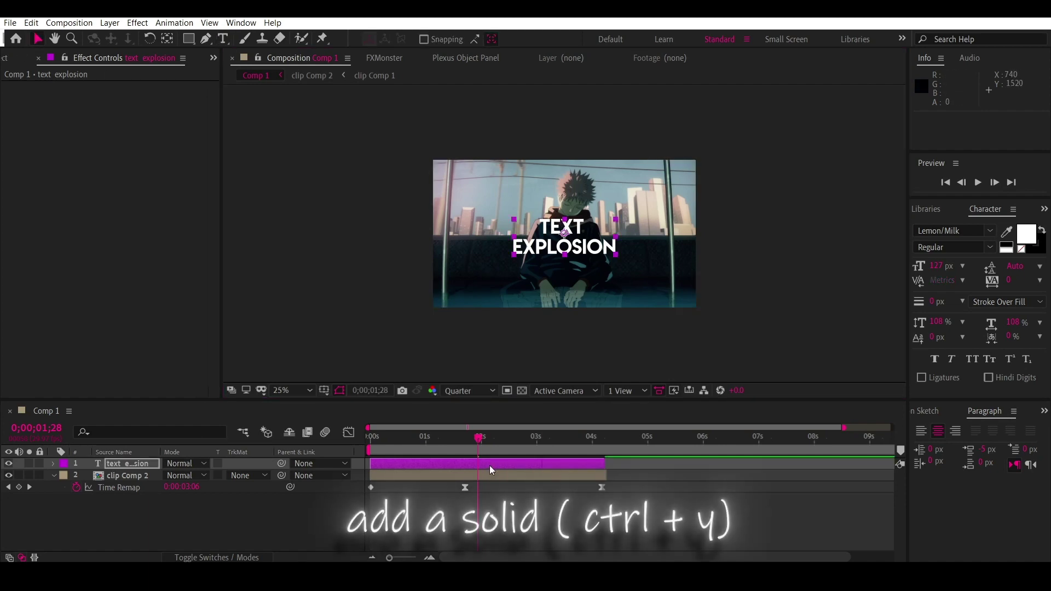
Step: Create a new full-size solid with colour 000000 (black)
{"action": "key", "text": "ctrl+y"}
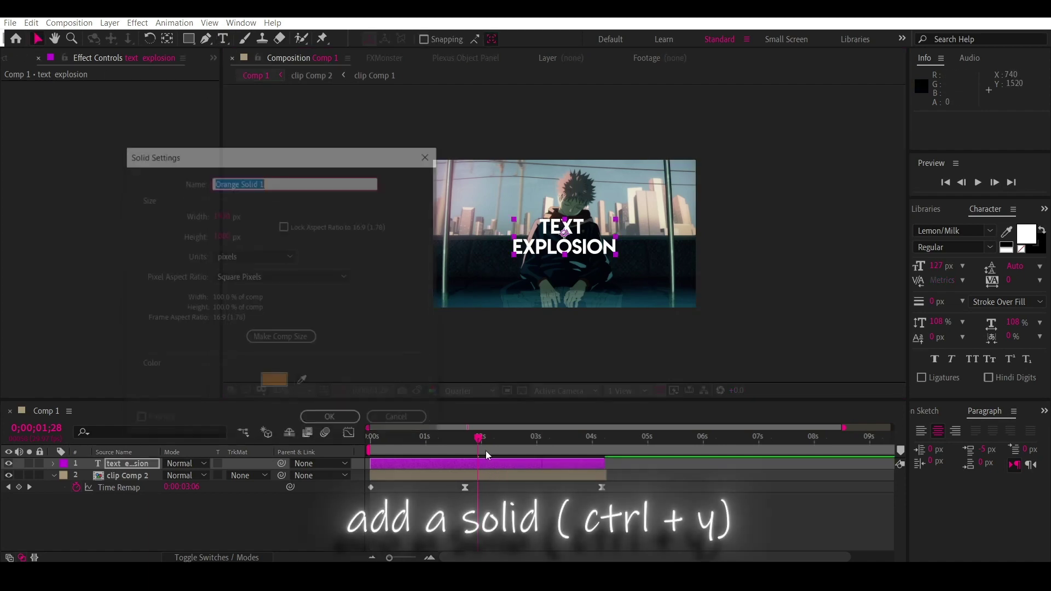
{"action": "left_click", "coordinate": [275, 379]}
{"action": "type", "text": "000000"}
{"action": "key", "text": "Tab"}
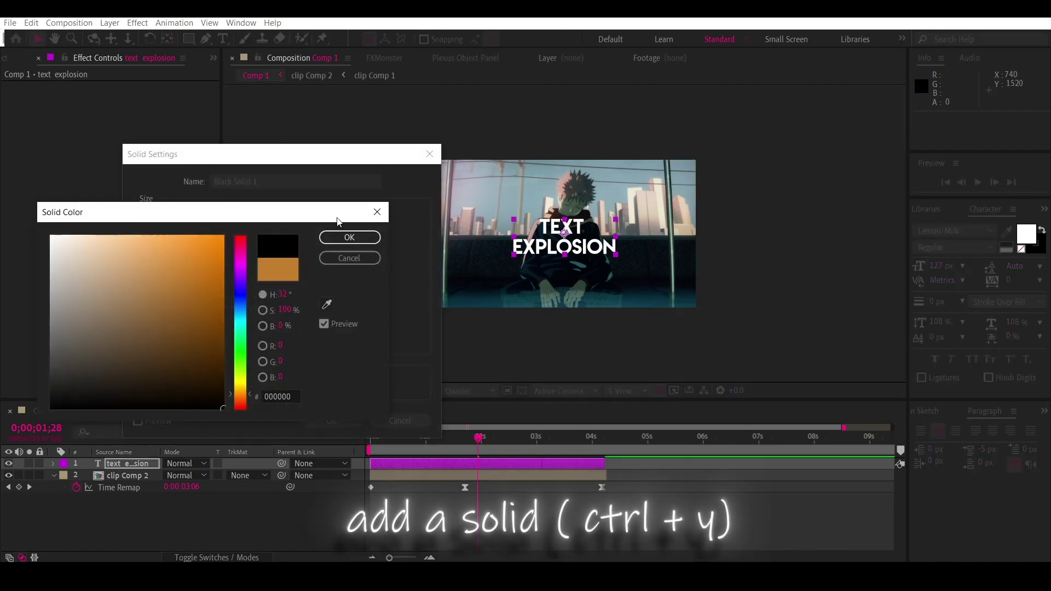
{"action": "left_click", "coordinate": [345, 236]}
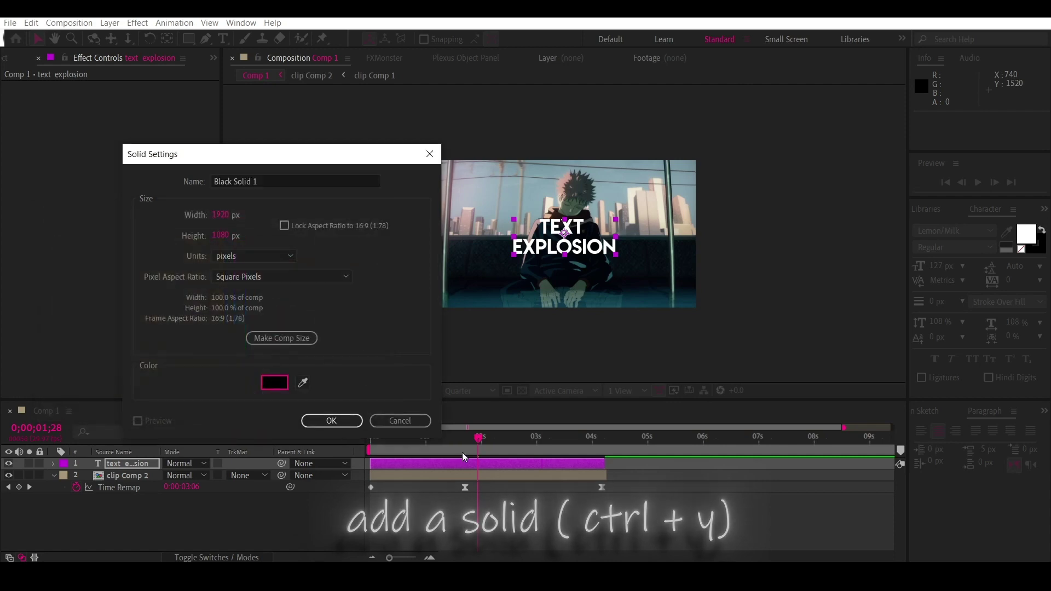
{"action": "left_click", "coordinate": [331, 420]}
Step: Trim the black solid by splitting it at 3;27 and deleting the tail
{"action": "mouse_move", "coordinate": [507, 437]}
{"action": "left_mouse_down"}
{"action": "mouse_move", "coordinate": [586, 449]}
{"action": "mouse_move", "coordinate": [598, 468]}
{"action": "left_mouse_up"}
{"action": "key", "text": "ctrl+shift+d"}
{"action": "key", "text": "Delete"}
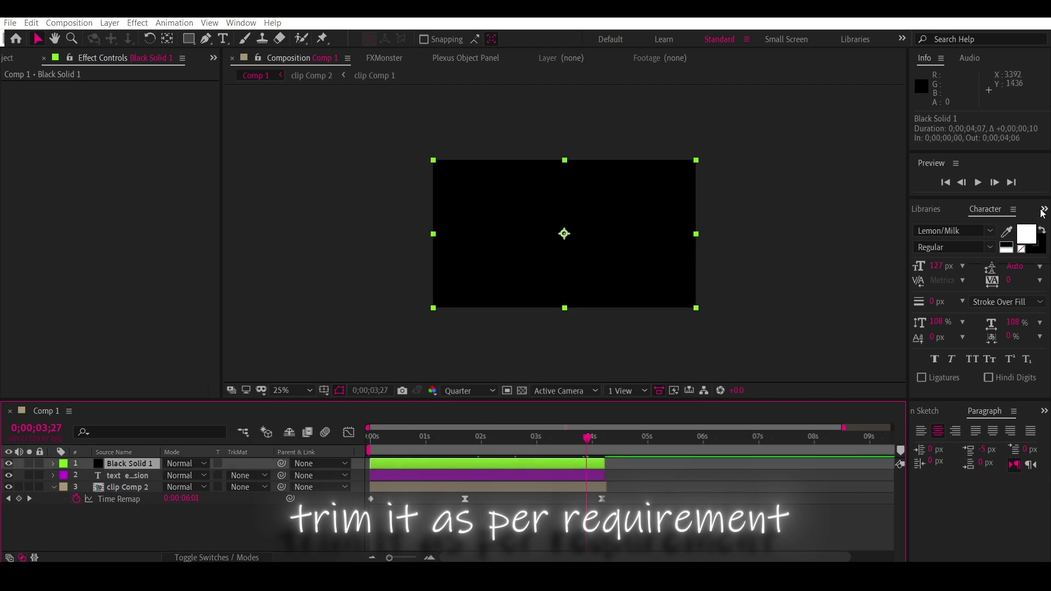
Step: Find the Element effect in the Effects & Presets panel
{"action": "left_click", "coordinate": [1043, 210]}
{"action": "left_click", "coordinate": [969, 227]}
{"action": "left_click", "coordinate": [963, 226]}
{"action": "type", "text": "elemen"}
{"action": "left_click", "coordinate": [959, 253]}
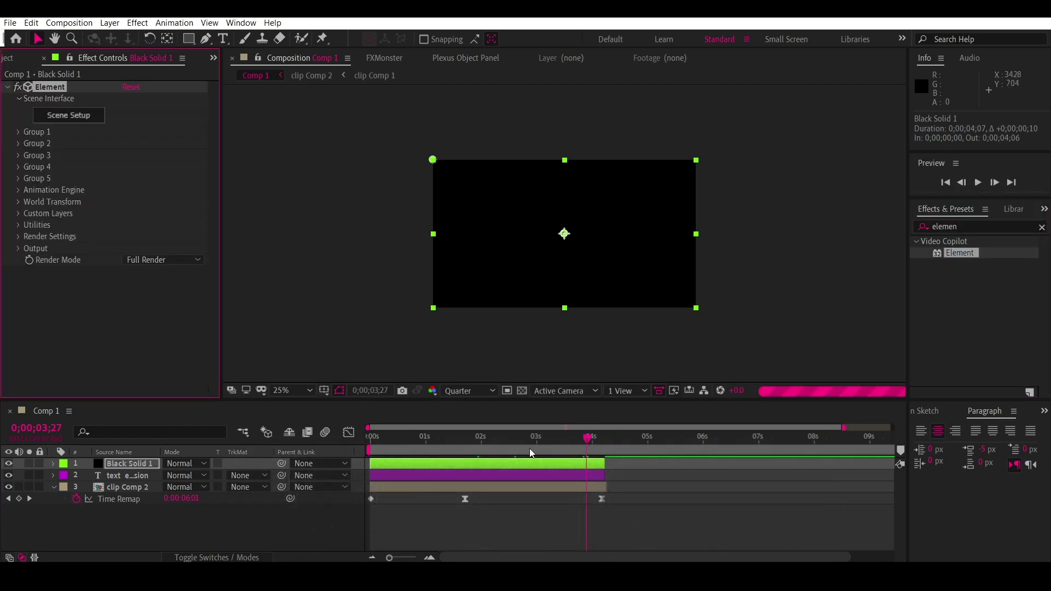
Step: Apply Element to Black Solid 1 and set Custom Text Layer 1 to the text explosion layer
{"action": "left_click", "coordinate": [450, 438]}
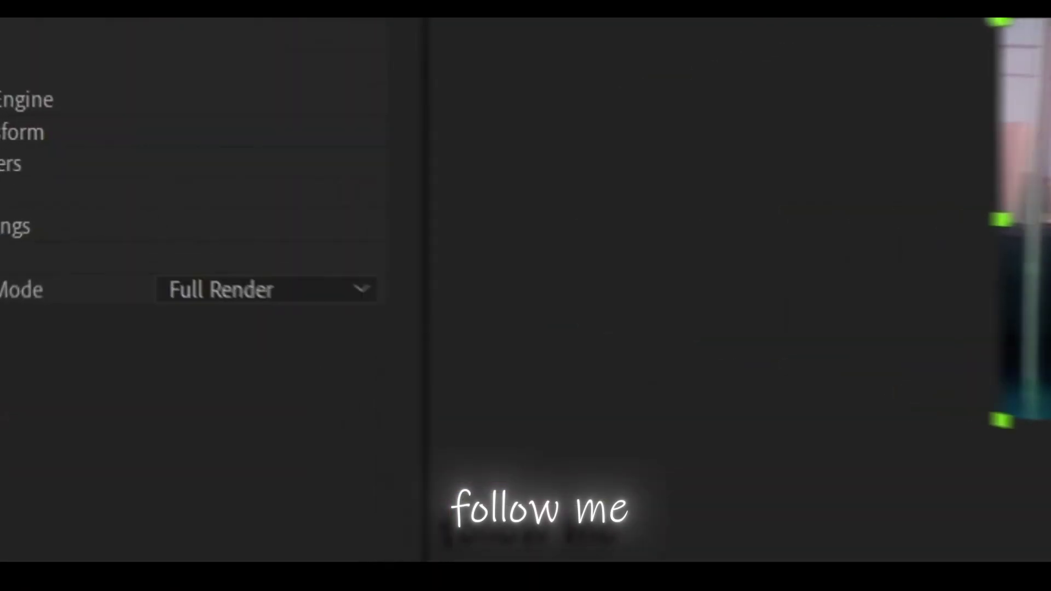
{"action": "left_click", "coordinate": [8, 167]}
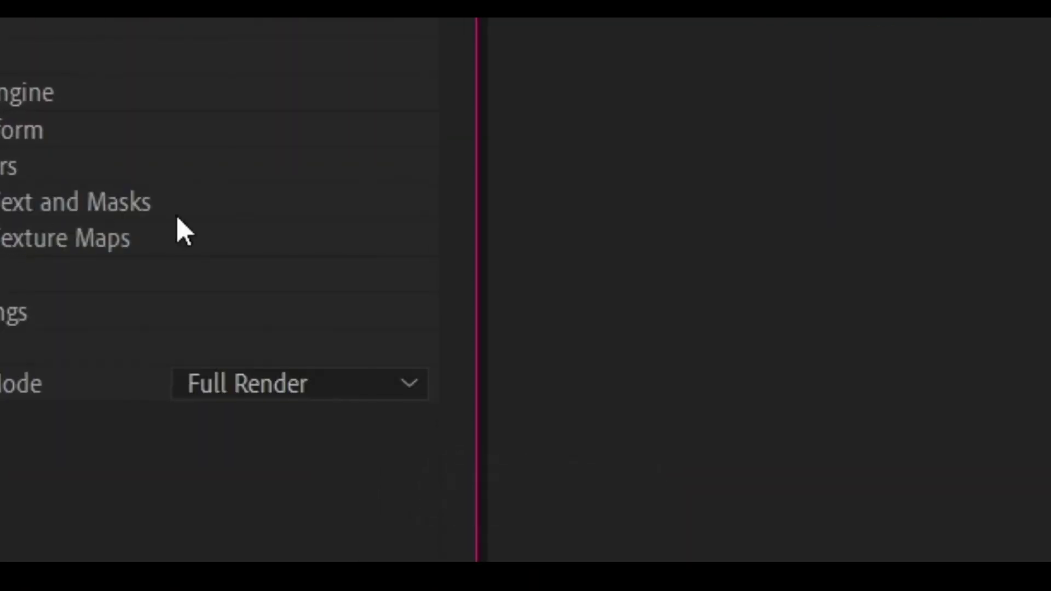
{"action": "left_click", "coordinate": [234, 215]}
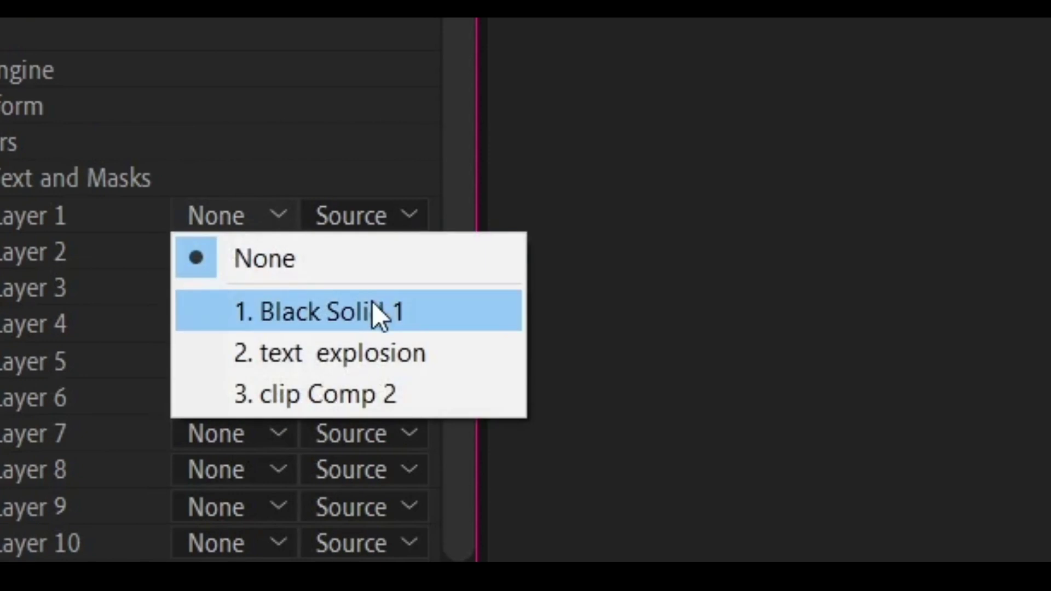
{"action": "left_click", "coordinate": [348, 353]}
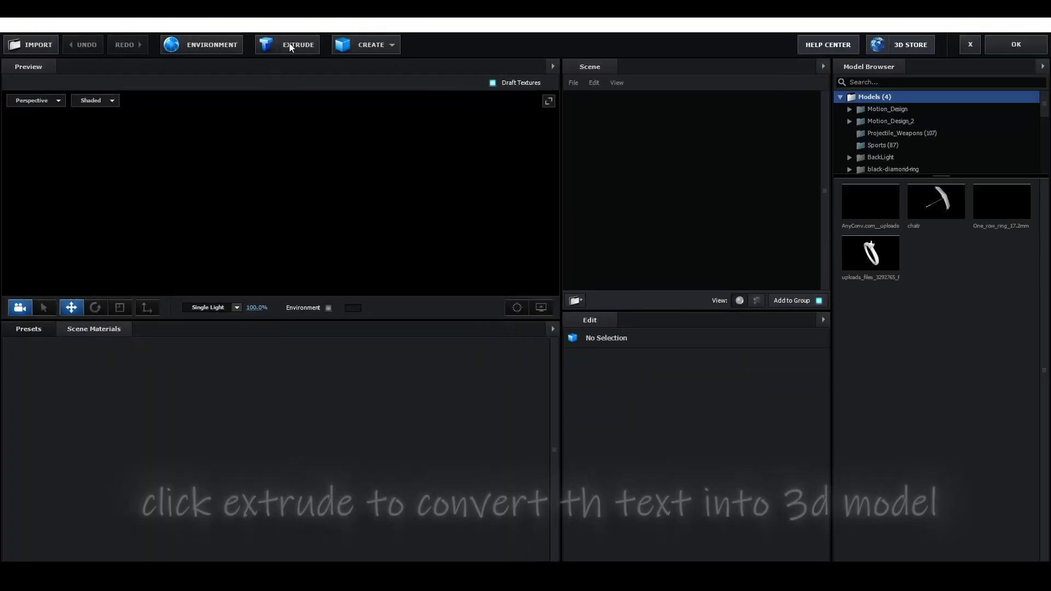
Step: Extrude the TEXT EXPLOSION text and apply the Physical Chrome material to it
{"action": "left_click", "coordinate": [290, 46]}
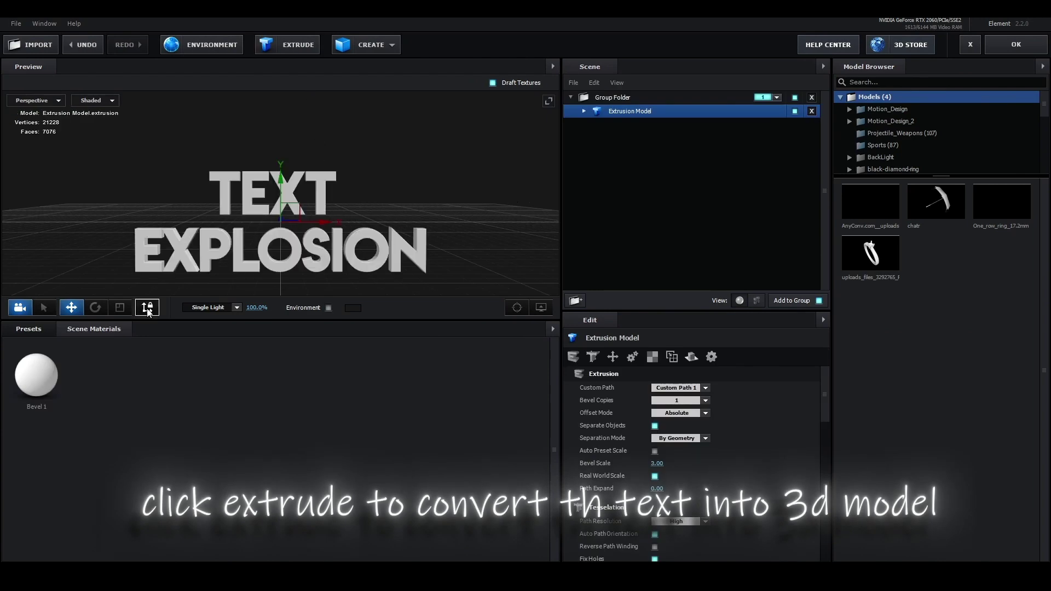
{"action": "left_click", "coordinate": [33, 338]}
{"action": "left_click", "coordinate": [55, 379]}
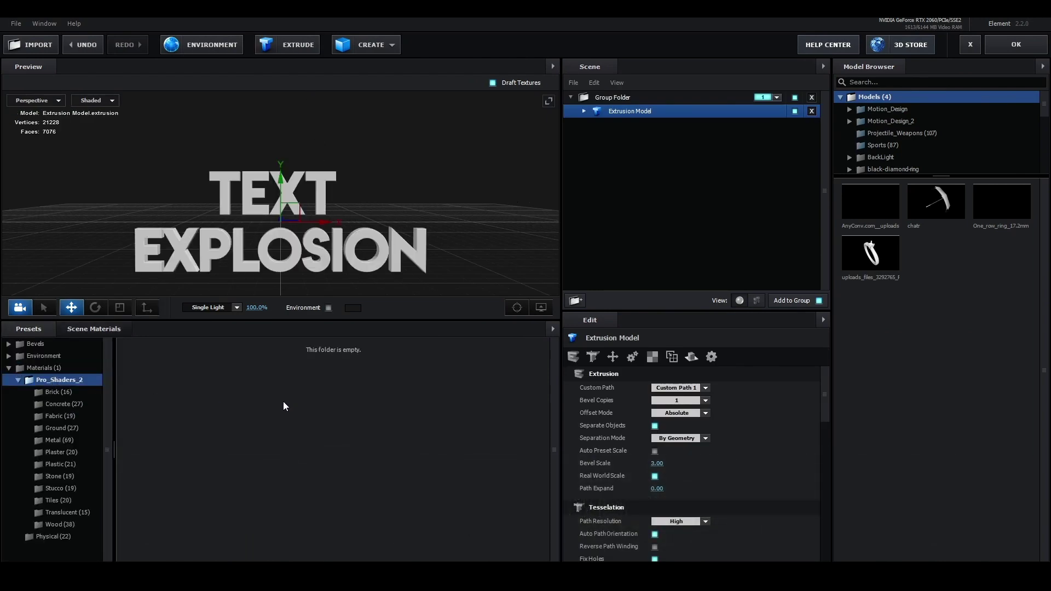
{"action": "left_click", "coordinate": [43, 382]}
{"action": "left_click", "coordinate": [54, 392]}
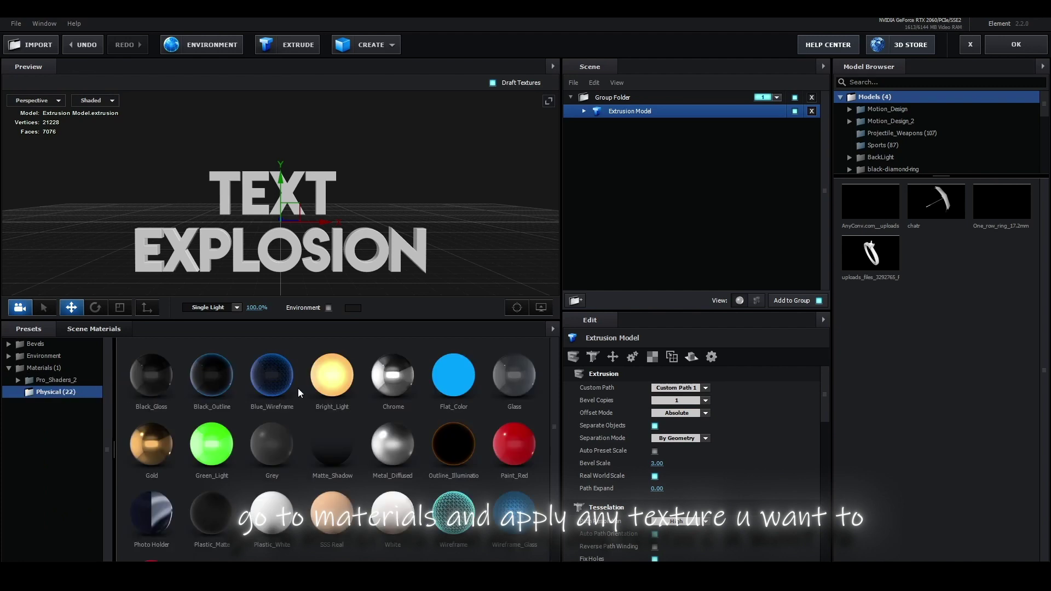
{"action": "mouse_move", "coordinate": [372, 385]}
{"action": "left_mouse_down"}
{"action": "mouse_move", "coordinate": [418, 242]}
{"action": "mouse_move", "coordinate": [373, 246]}
{"action": "left_mouse_up"}
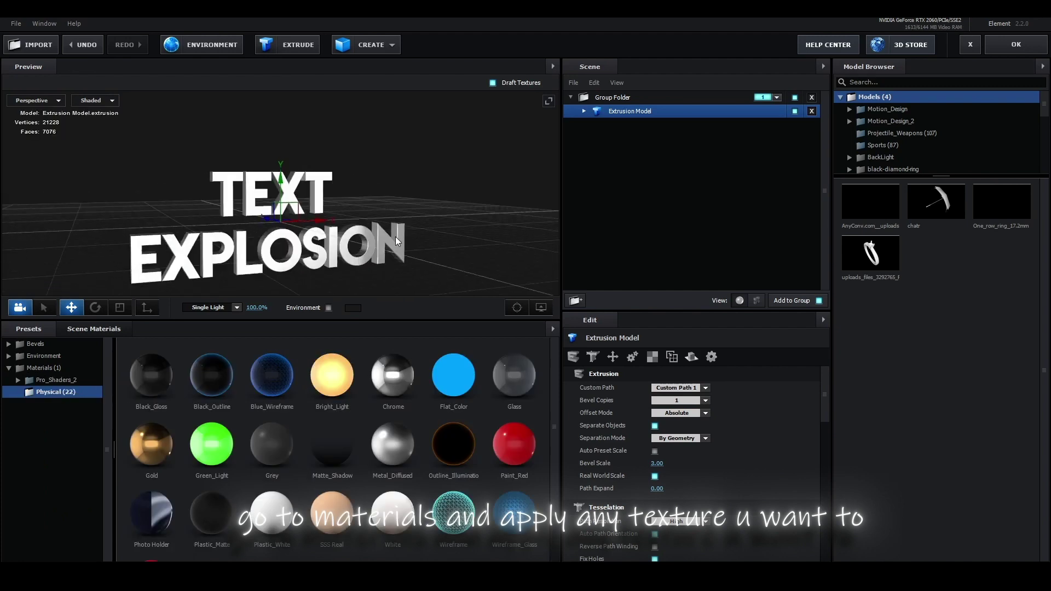
Step: Browse the Basic_2K environment maps, check the model at an angle, and accept the scene
{"action": "left_click", "coordinate": [49, 356]}
{"action": "left_click", "coordinate": [54, 379]}
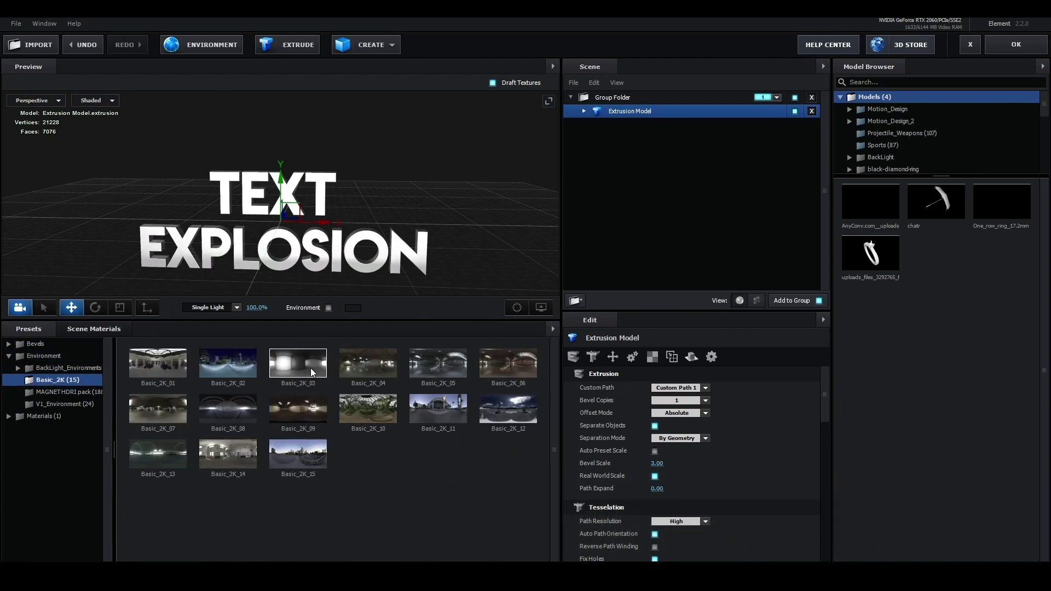
{"action": "mouse_move", "coordinate": [314, 361]}
{"action": "left_mouse_down"}
{"action": "mouse_move", "coordinate": [386, 242]}
{"action": "mouse_move", "coordinate": [327, 227]}
{"action": "left_mouse_up"}
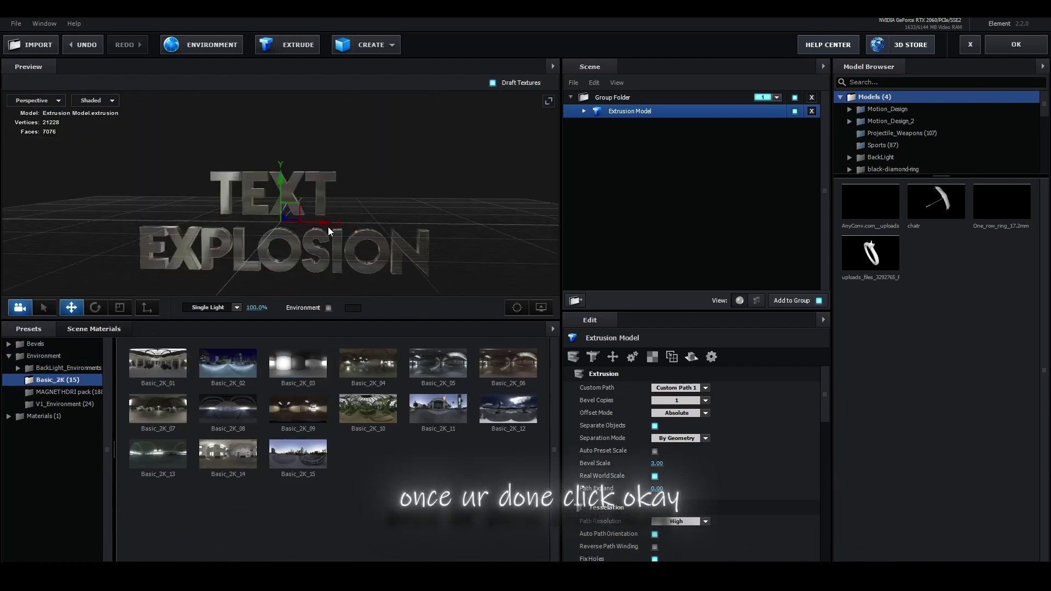
{"action": "left_click", "coordinate": [985, 47]}
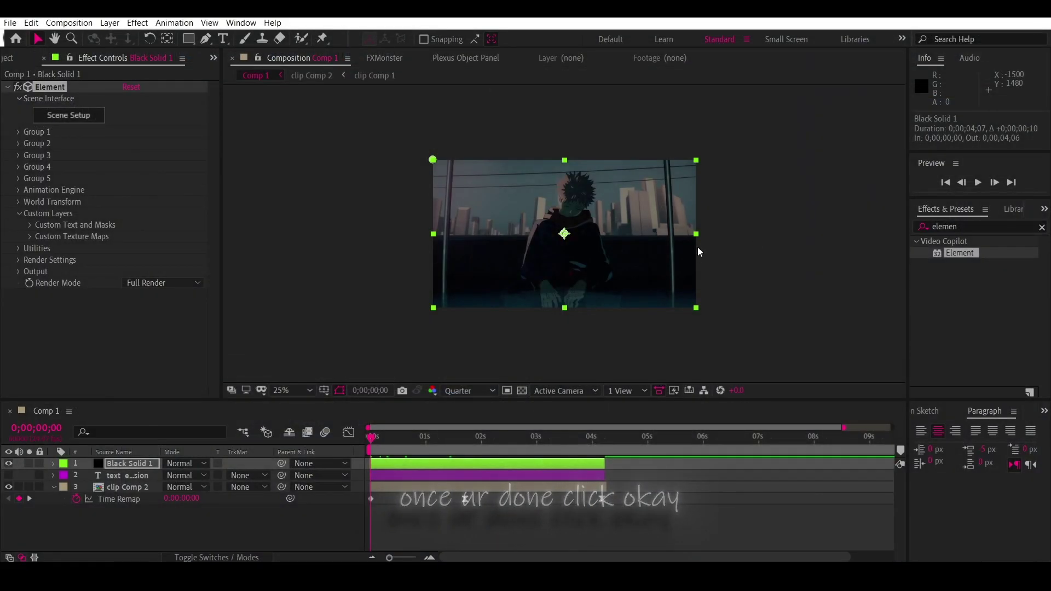
Step: At 1;21, move the title up and right using Group 1's Particle Replicator position
{"action": "key", "text": "comma"}
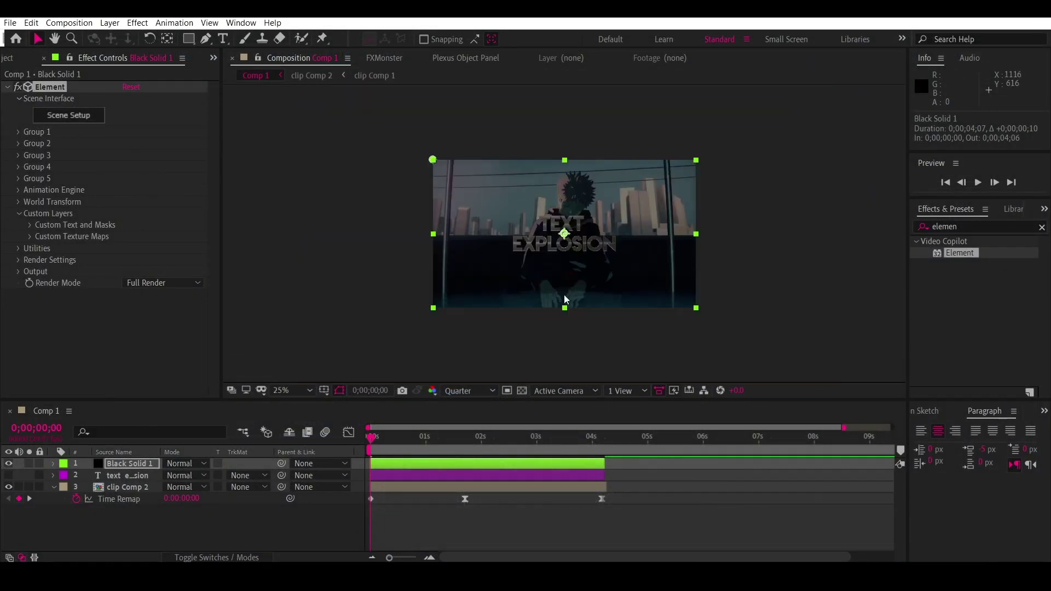
{"action": "left_click_drag", "start_coordinate": [425, 438], "coordinate": [462, 439]}
{"action": "left_click", "coordinate": [18, 132]}
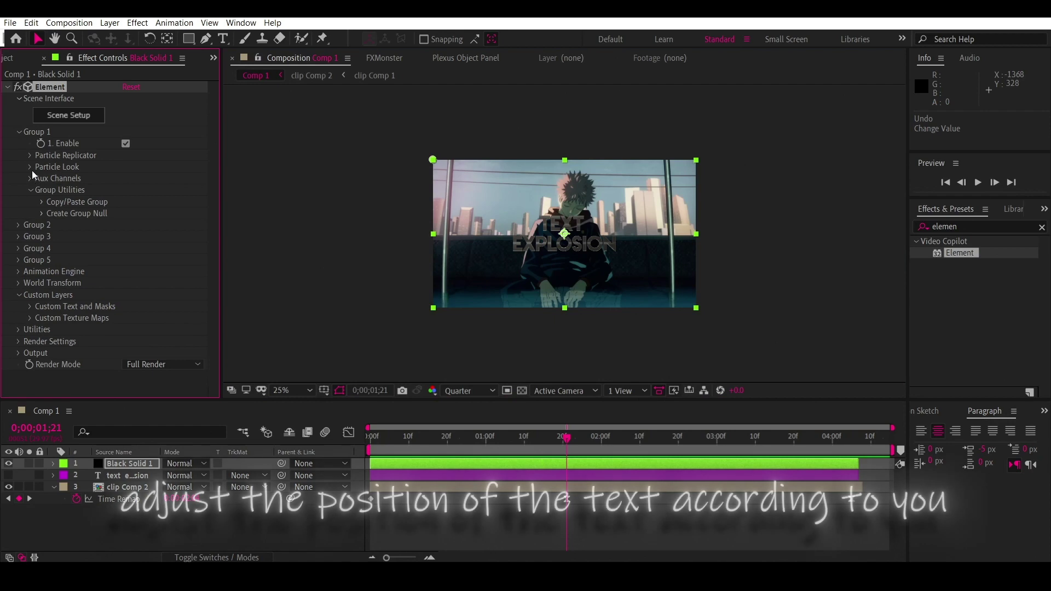
{"action": "left_click", "coordinate": [31, 166]}
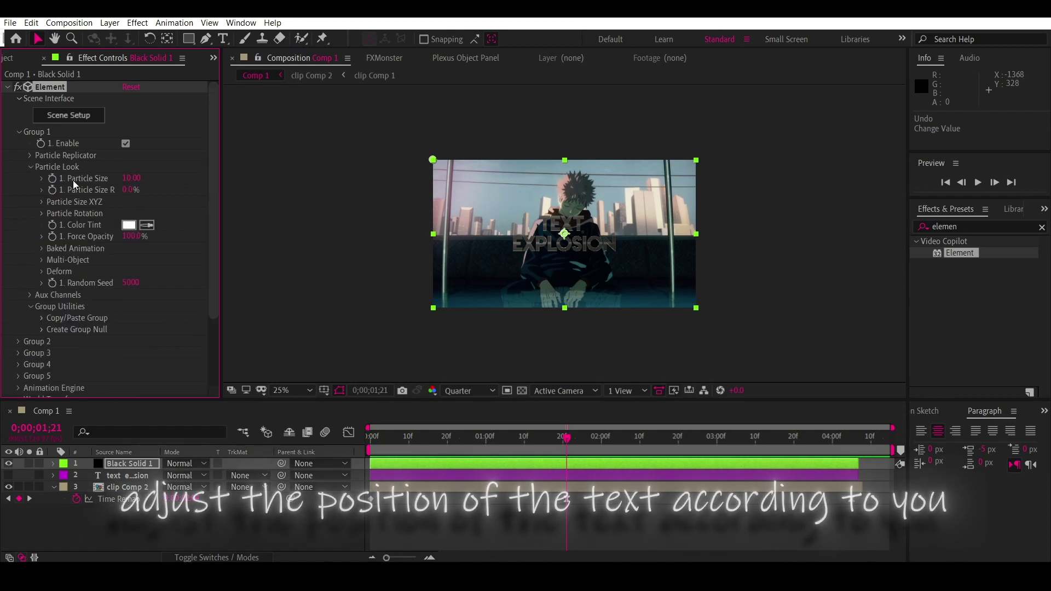
{"action": "left_click", "coordinate": [30, 155]}
{"action": "mouse_move", "coordinate": [139, 200]}
{"action": "left_mouse_down"}
{"action": "mouse_move", "coordinate": [164, 199]}
{"action": "mouse_move", "coordinate": [141, 185]}
{"action": "left_mouse_up"}
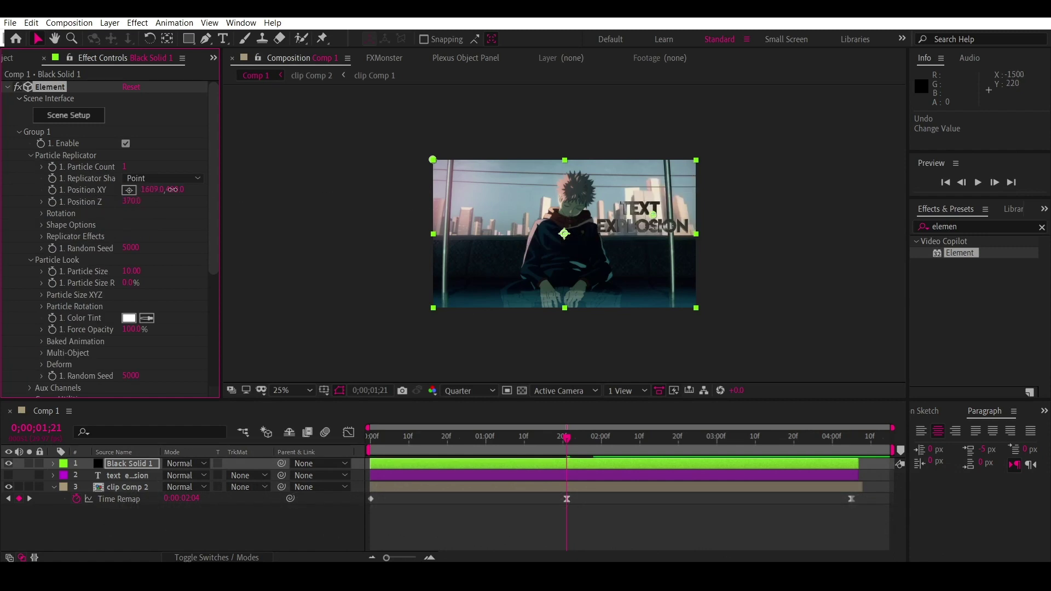
{"action": "left_click", "coordinate": [31, 155]}
{"action": "left_click", "coordinate": [30, 167]}
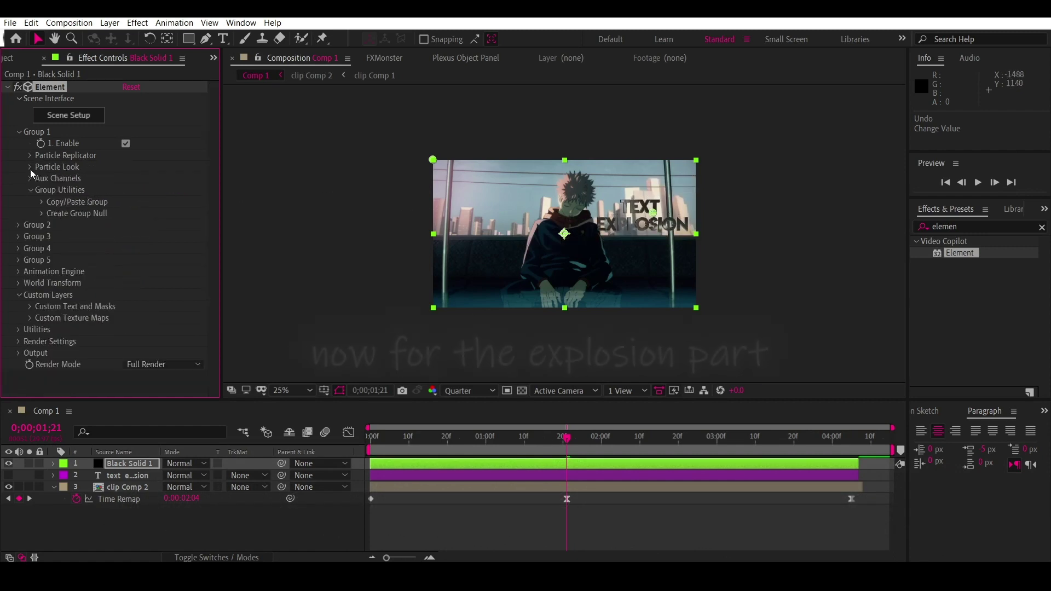
Step: Enable Multi-Object and add 1;21 keyframes for random rotation, displace and scatter multiplier
{"action": "left_click", "coordinate": [31, 169]}
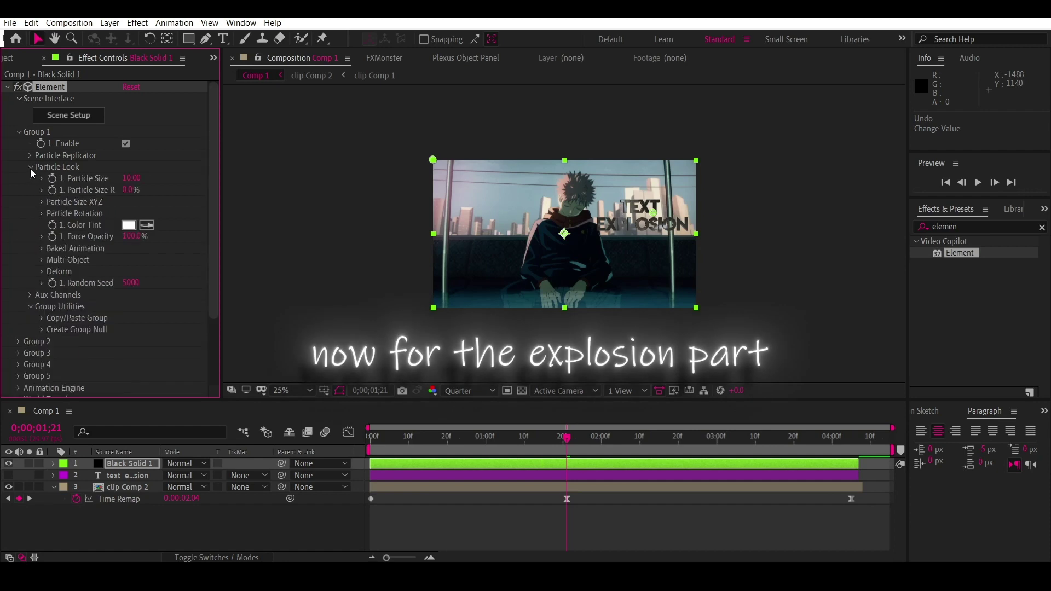
{"action": "left_click", "coordinate": [43, 260]}
{"action": "left_click", "coordinate": [125, 272]}
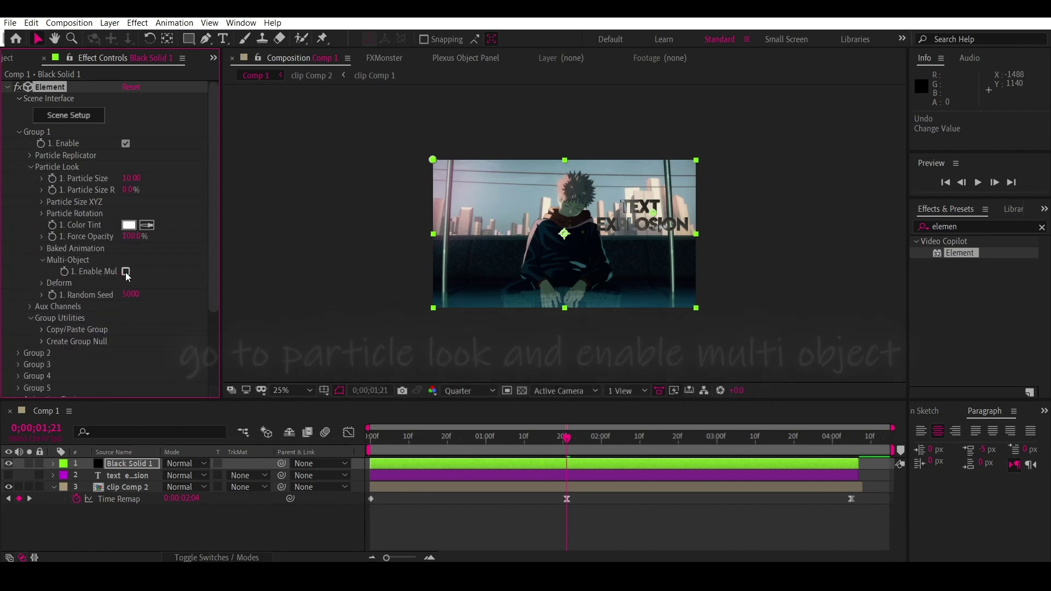
{"action": "scroll", "coordinate": [159, 193], "scroll_direction": "down", "scroll_amount": 5}
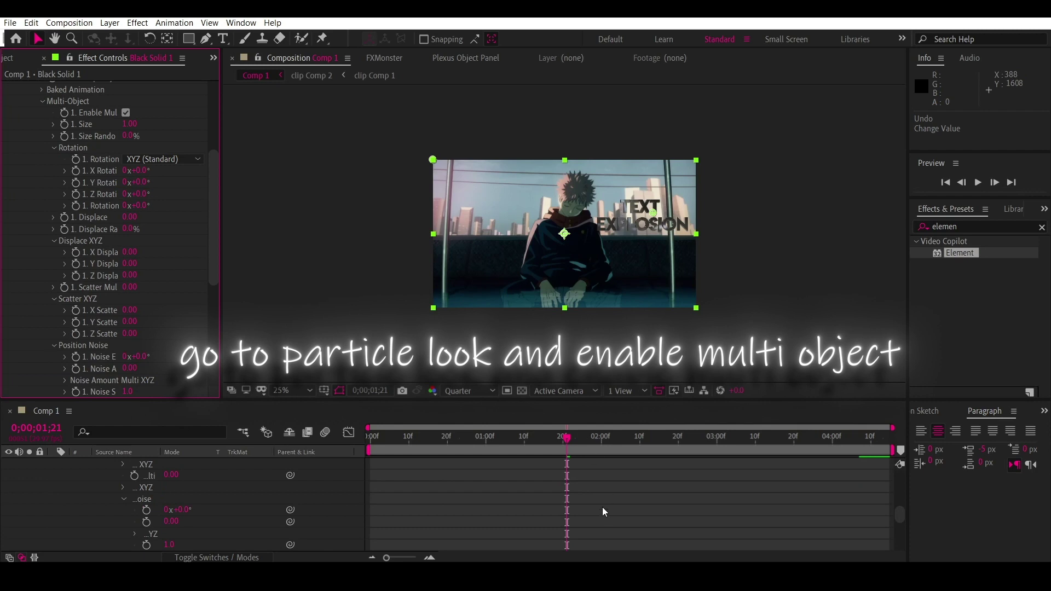
{"action": "key", "text": "u"}
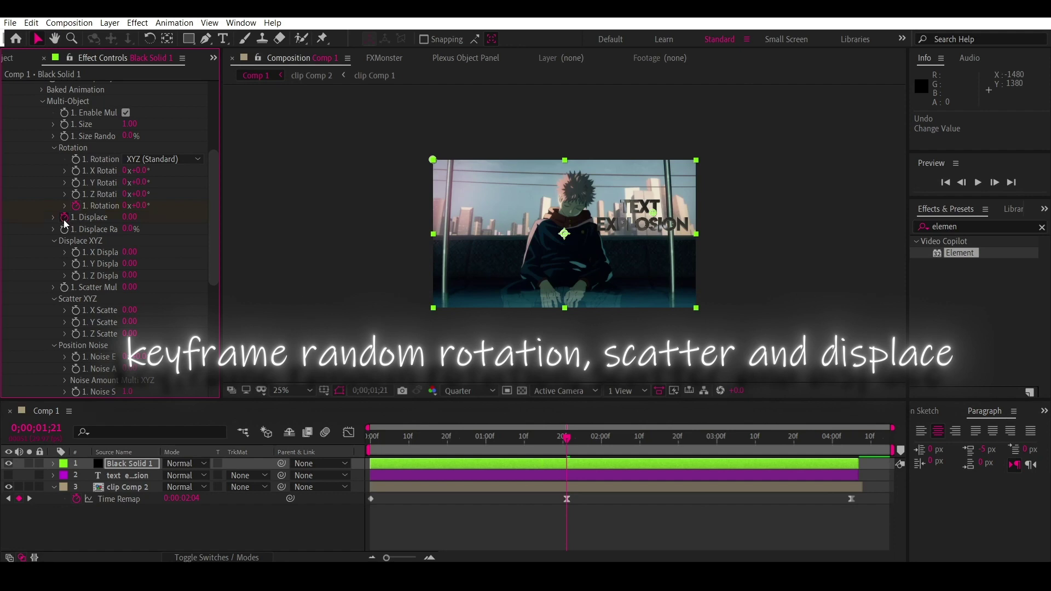
{"action": "left_click", "coordinate": [64, 288]}
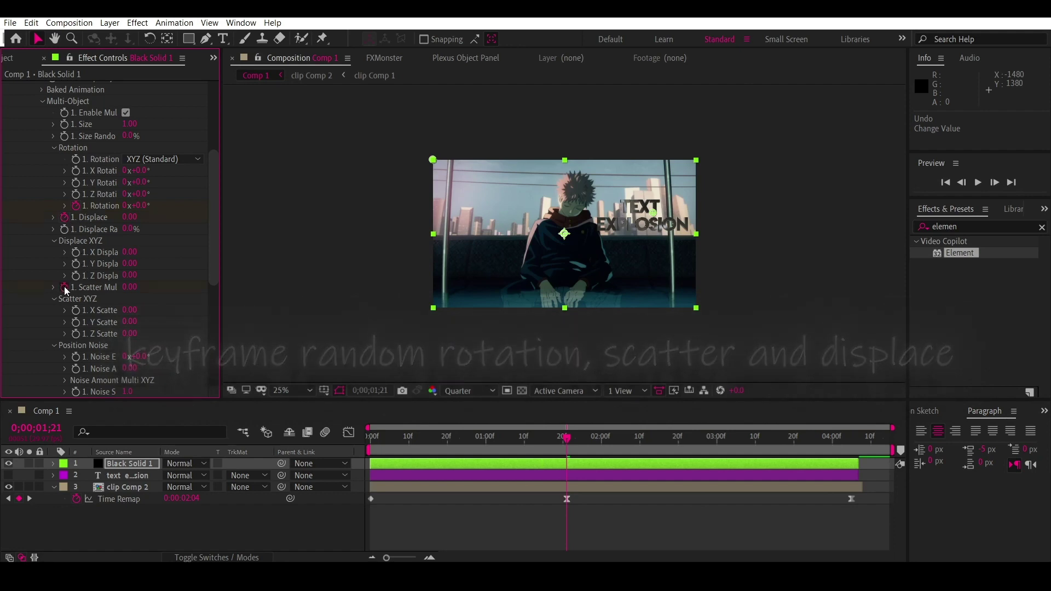
Step: At about 2;27, set rotation to 128°, displace to 0.73 and scatter multiplier to 3.86
{"action": "key", "text": "u"}
{"action": "left_click_drag", "start_coordinate": [574, 443], "coordinate": [704, 446]}
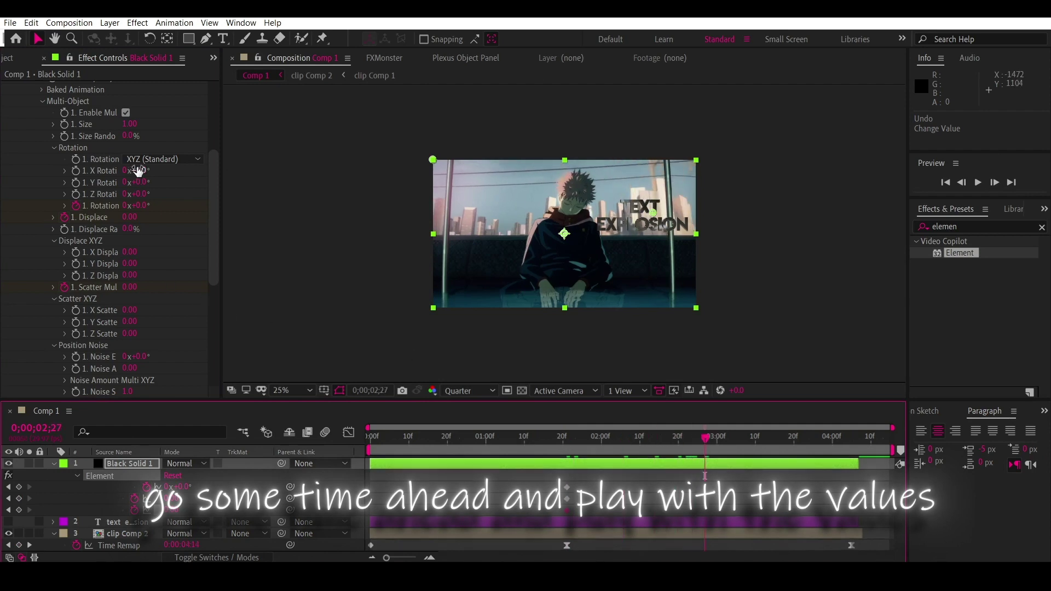
{"action": "left_click_drag", "start_coordinate": [142, 207], "coordinate": [233, 207]}
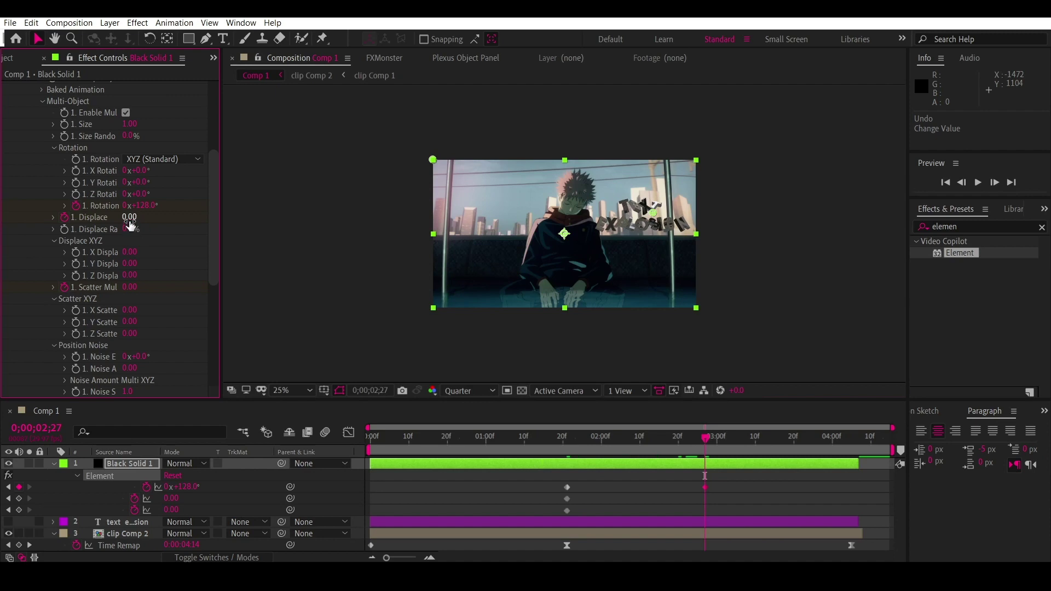
{"action": "left_click_drag", "start_coordinate": [212, 216], "coordinate": [187, 229]}
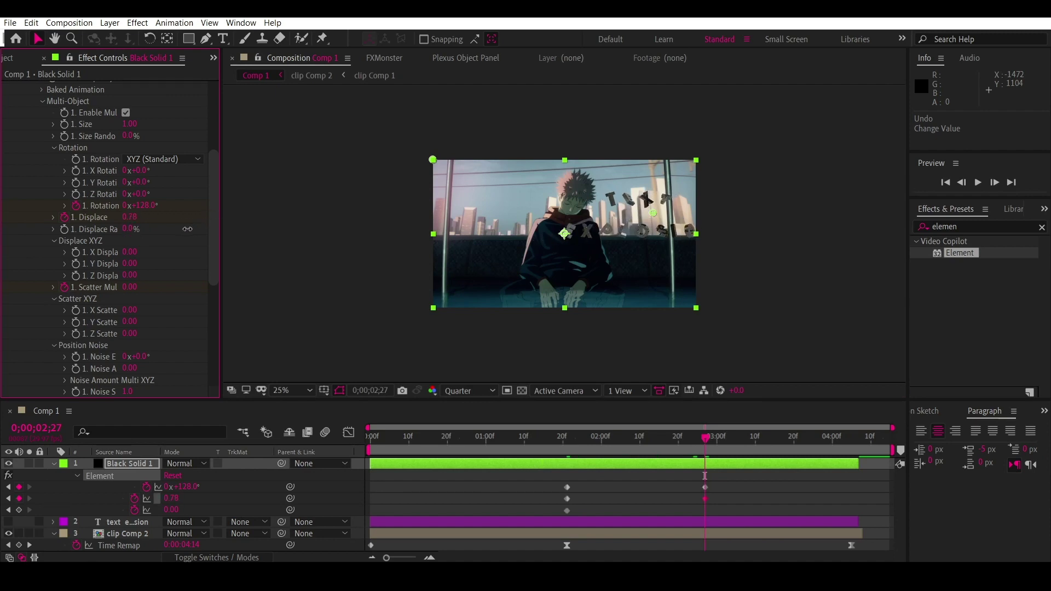
{"action": "left_click_drag", "start_coordinate": [259, 310], "coordinate": [580, 350]}
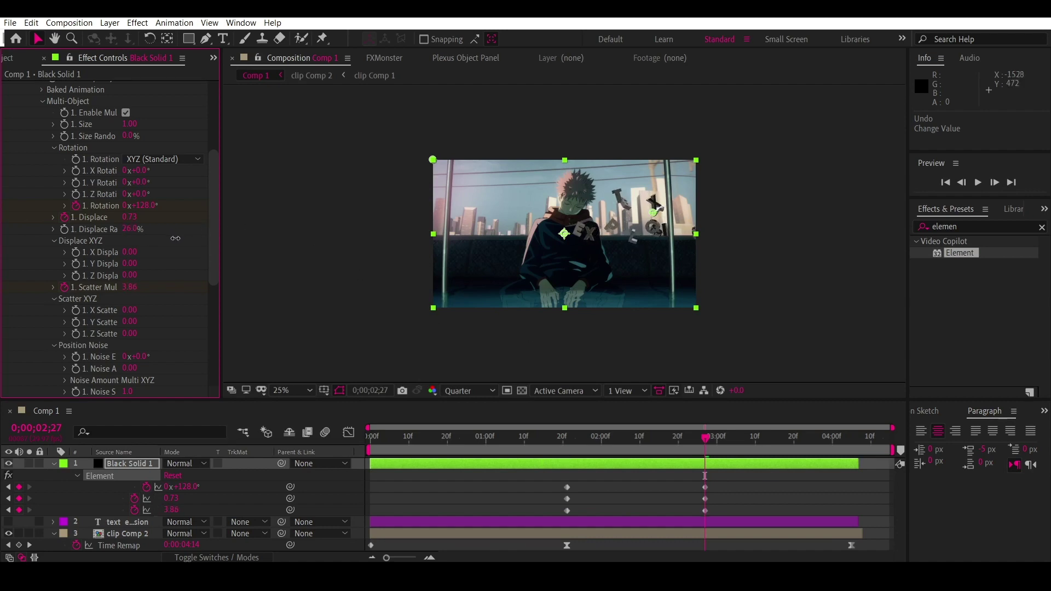
{"action": "left_click_drag", "start_coordinate": [621, 438], "coordinate": [563, 448]}
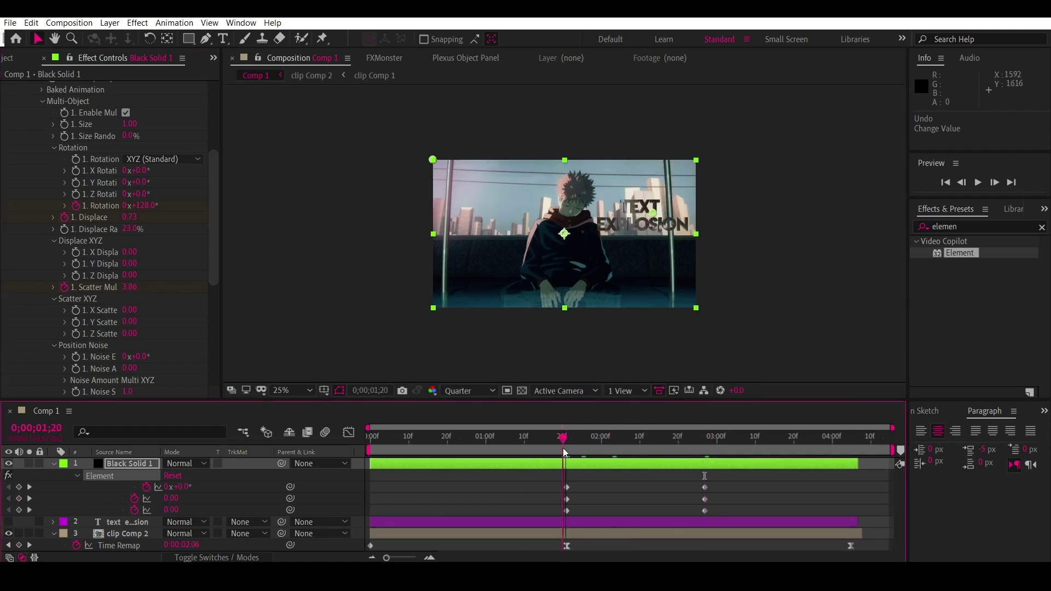
Step: Move the ending explosion keyframes to about 4;04 and apply Easy Ease (F9) to all keyframes
{"action": "key", "text": "space"}
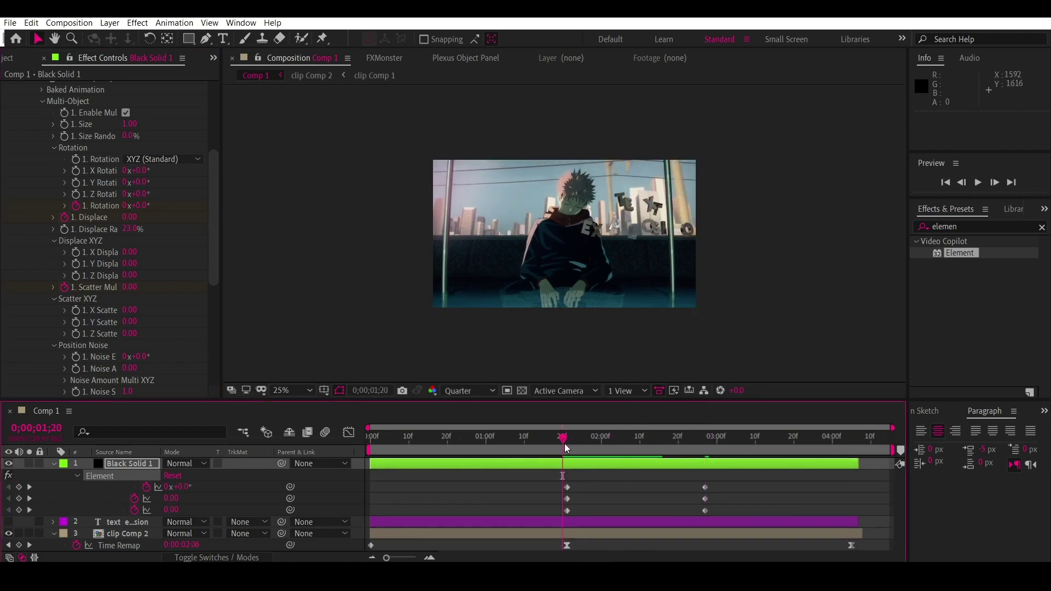
{"action": "key", "text": "space"}
{"action": "key", "text": "space"}
{"action": "key", "text": "space"}
{"action": "mouse_move", "coordinate": [690, 481]}
{"action": "left_mouse_down"}
{"action": "mouse_move", "coordinate": [708, 498]}
{"action": "mouse_move", "coordinate": [845, 499]}
{"action": "left_mouse_up"}
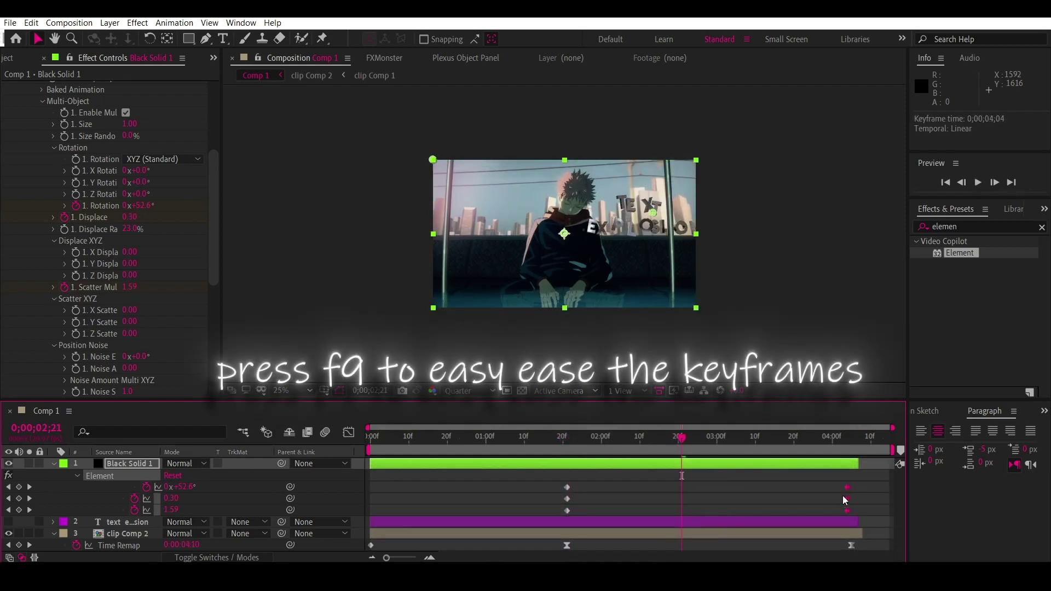
{"action": "left_click_drag", "start_coordinate": [591, 491], "coordinate": [553, 516]}
{"action": "key", "text": "F9"}
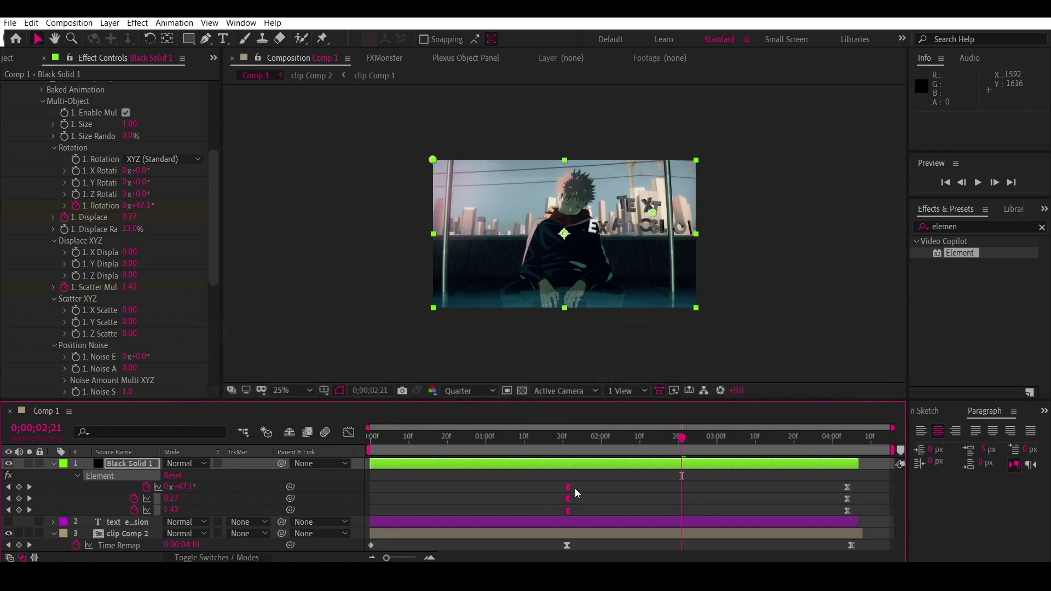
{"action": "left_click", "coordinate": [567, 488]}
{"action": "left_click_drag", "start_coordinate": [570, 443], "coordinate": [667, 441]}
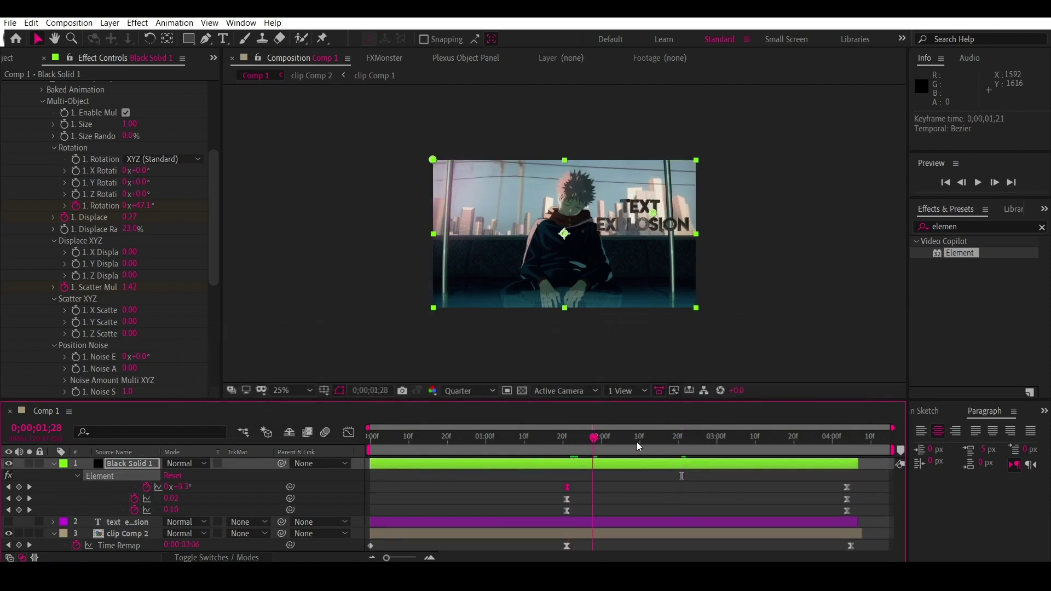
Step: Reshape the rotation speed curve to burst fast from the first keyframe and settle slowly
{"action": "left_click", "coordinate": [347, 434]}
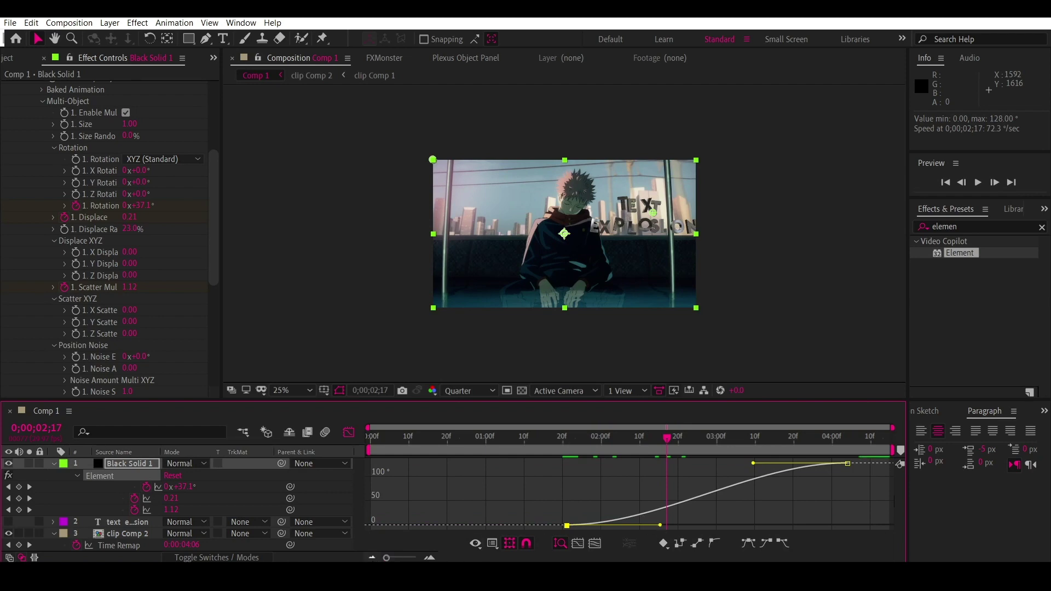
{"action": "left_click_drag", "start_coordinate": [660, 525], "coordinate": [592, 477]}
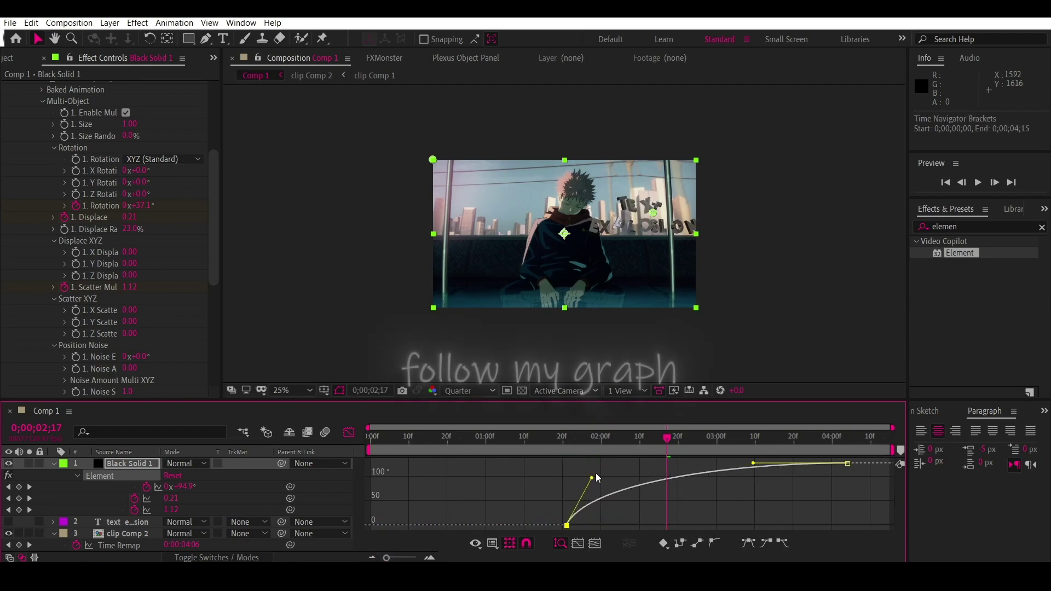
{"action": "left_click_drag", "start_coordinate": [753, 463], "coordinate": [651, 469]}
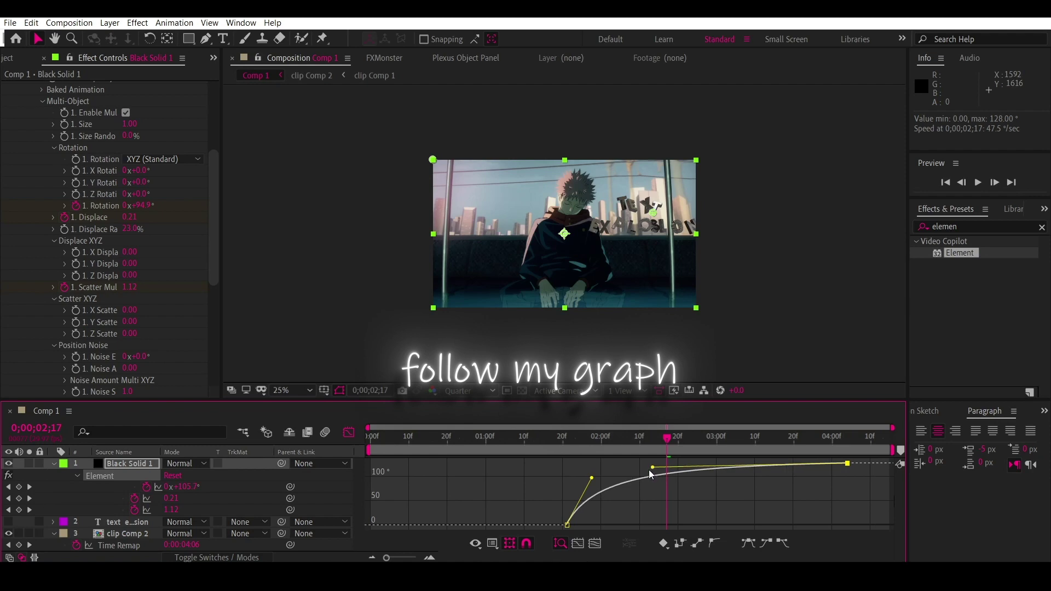
{"action": "left_click", "coordinate": [563, 441]}
{"action": "key", "text": "space"}
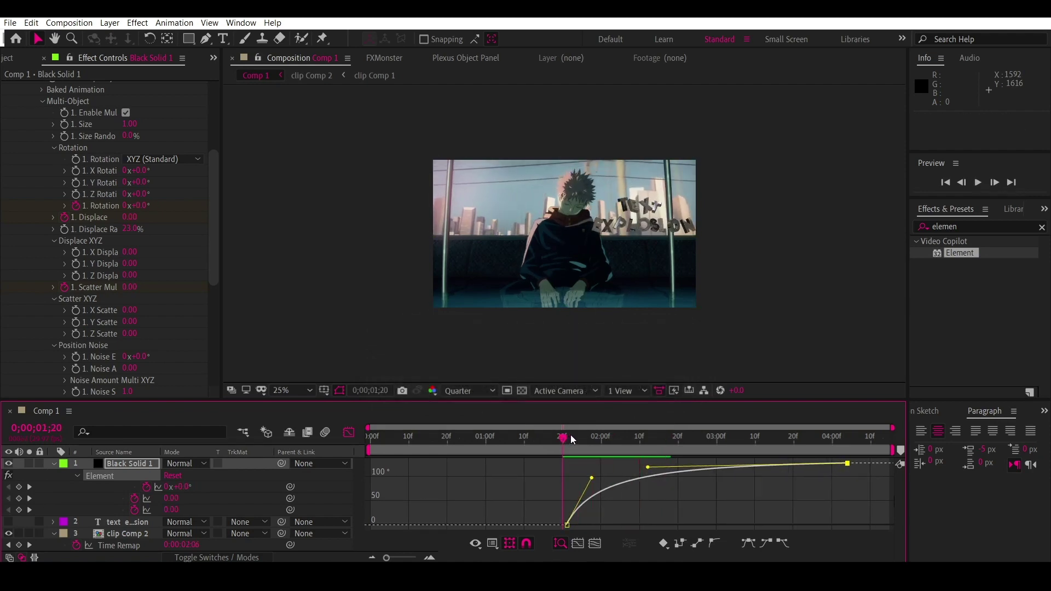
{"action": "key", "text": "space"}
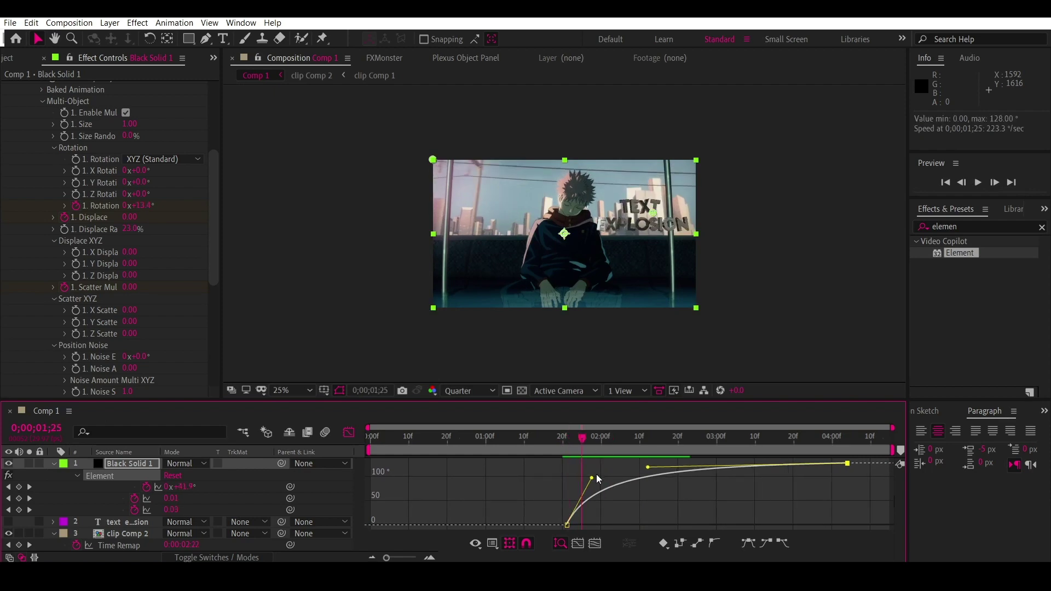
{"action": "left_click_drag", "start_coordinate": [647, 467], "coordinate": [597, 470]}
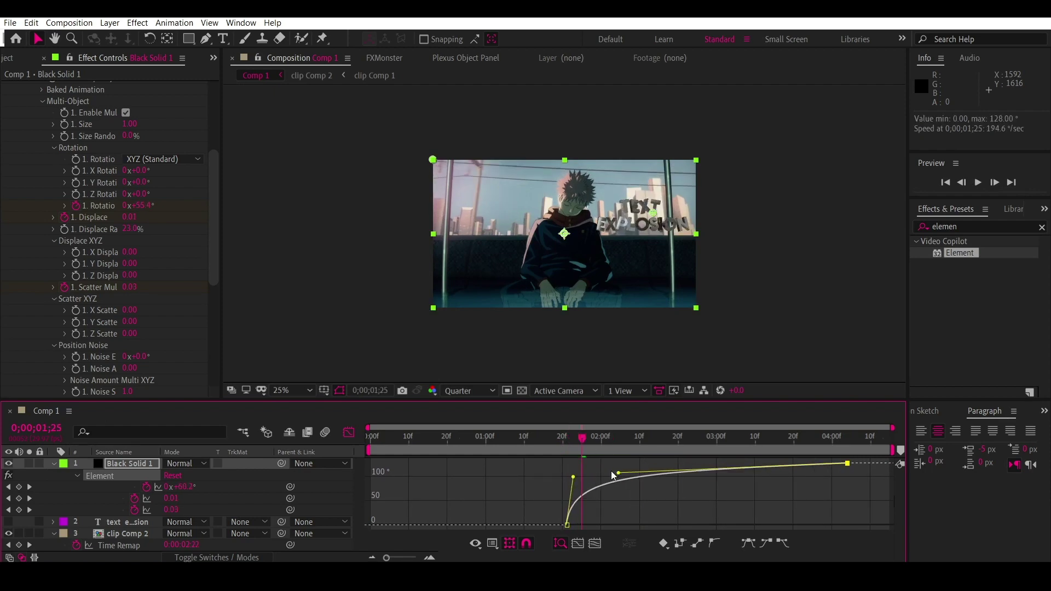
{"action": "left_click", "coordinate": [353, 432]}
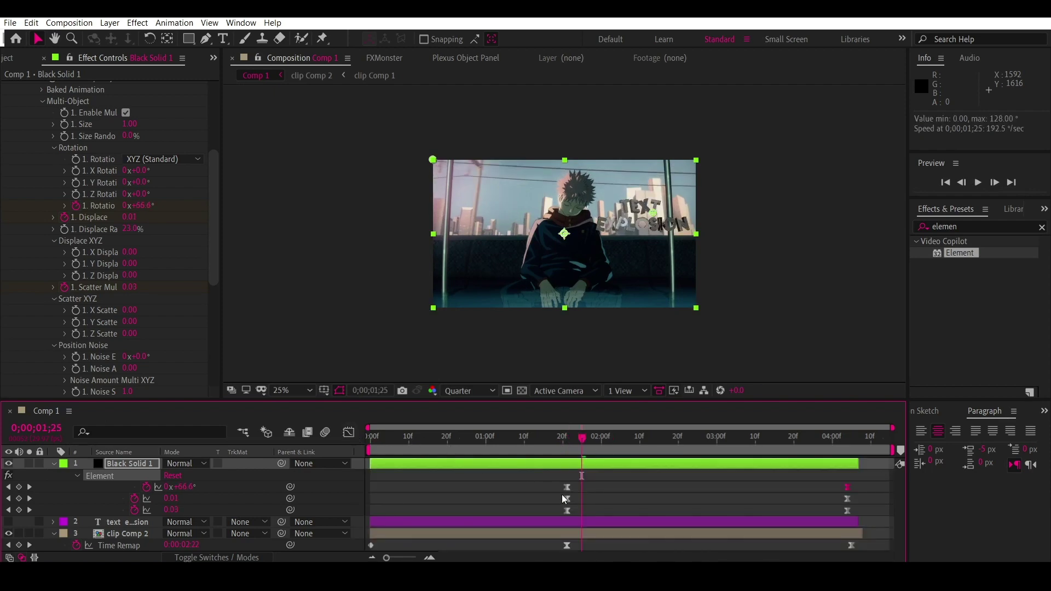
Step: Give the displace speed curve the same fast burst and slow settle, then preview
{"action": "left_click", "coordinate": [349, 432]}
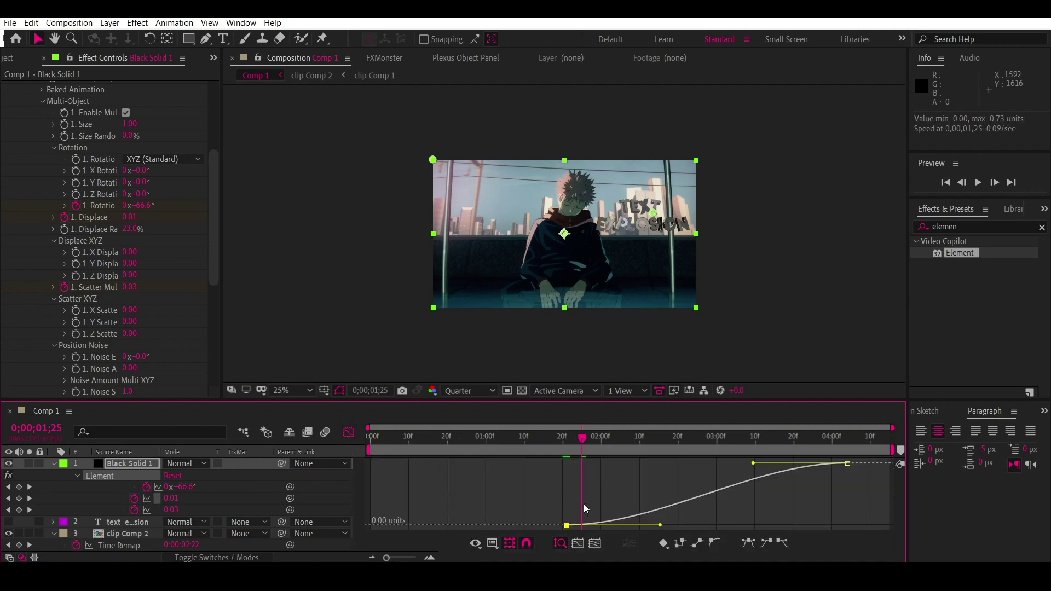
{"action": "left_click_drag", "start_coordinate": [660, 526], "coordinate": [587, 482]}
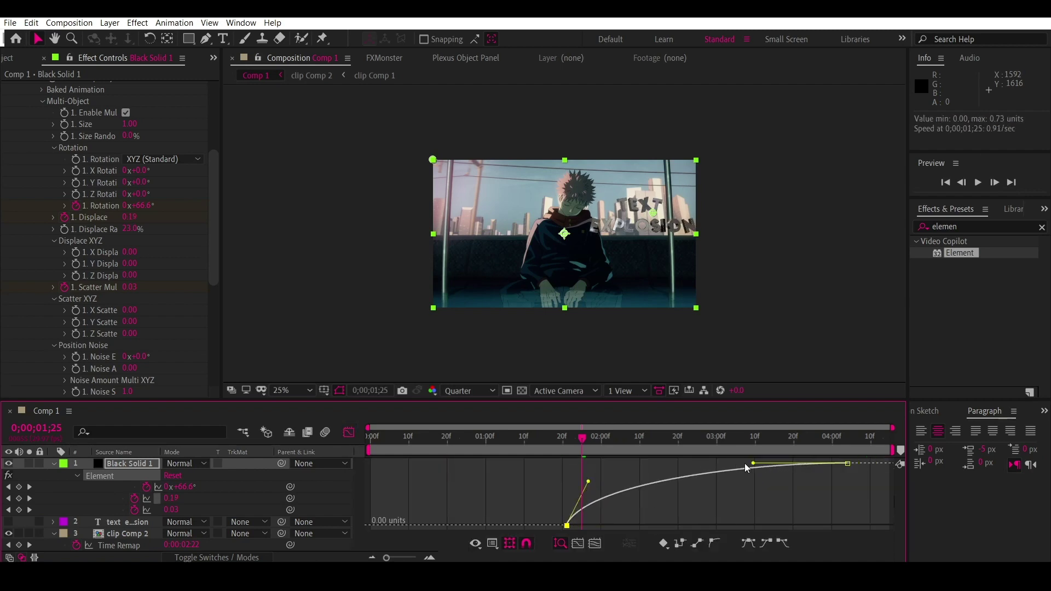
{"action": "left_click_drag", "start_coordinate": [753, 464], "coordinate": [619, 468]}
{"action": "left_click", "coordinate": [559, 440]}
{"action": "key", "text": "space"}
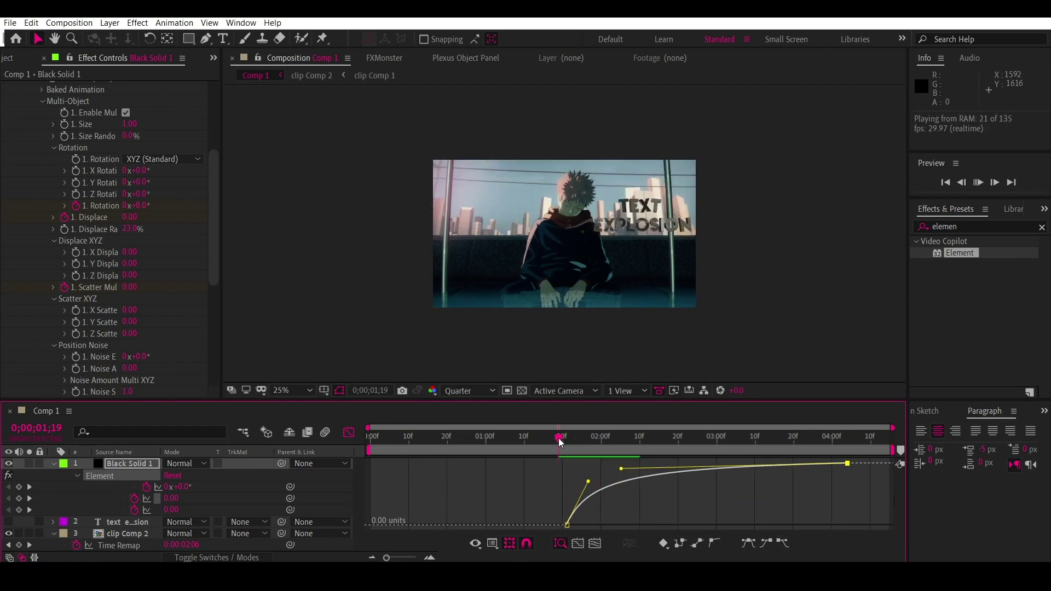
{"action": "left_click", "coordinate": [567, 438]}
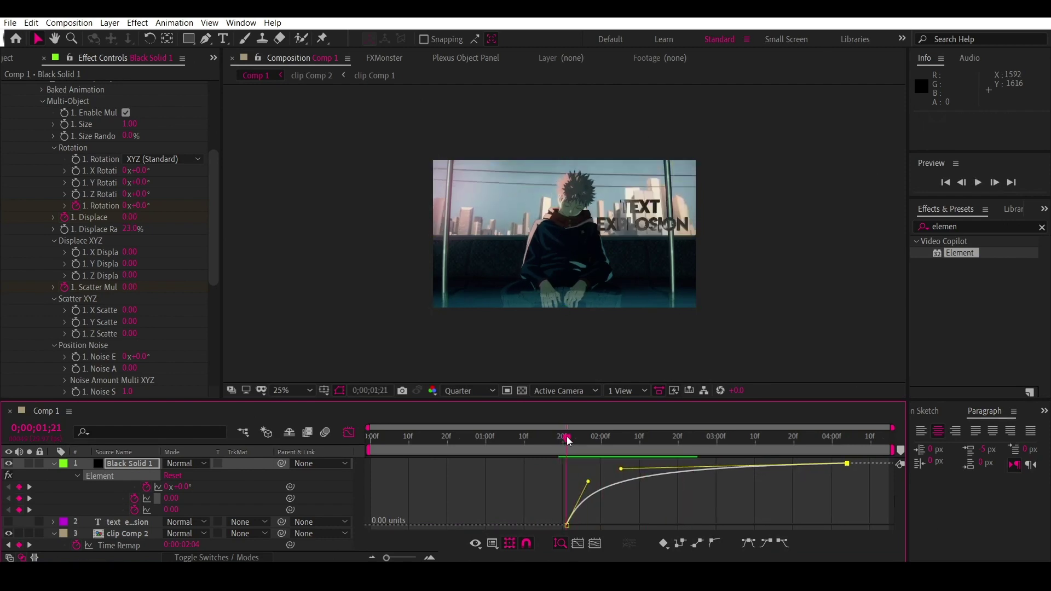
{"action": "key", "text": "shift+F3"}
Step: Reshape the scatter multiplier curve for a fast burst and slow settle, then preview from 1;15
{"action": "left_click", "coordinate": [348, 434]}
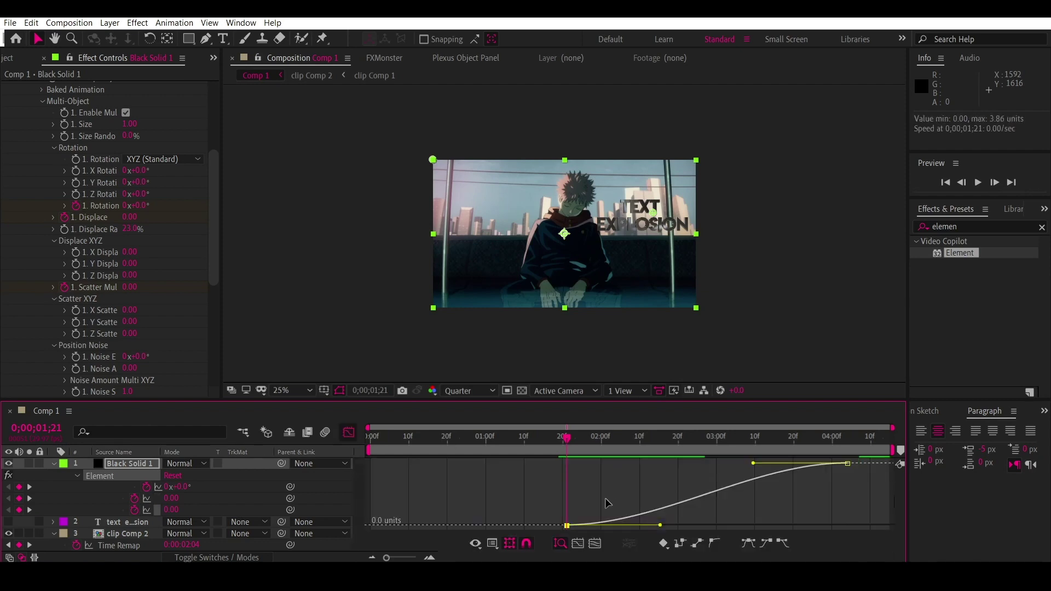
{"action": "mouse_move", "coordinate": [660, 525]}
{"action": "left_mouse_down"}
{"action": "mouse_move", "coordinate": [566, 478]}
{"action": "mouse_move", "coordinate": [547, 445]}
{"action": "left_mouse_up"}
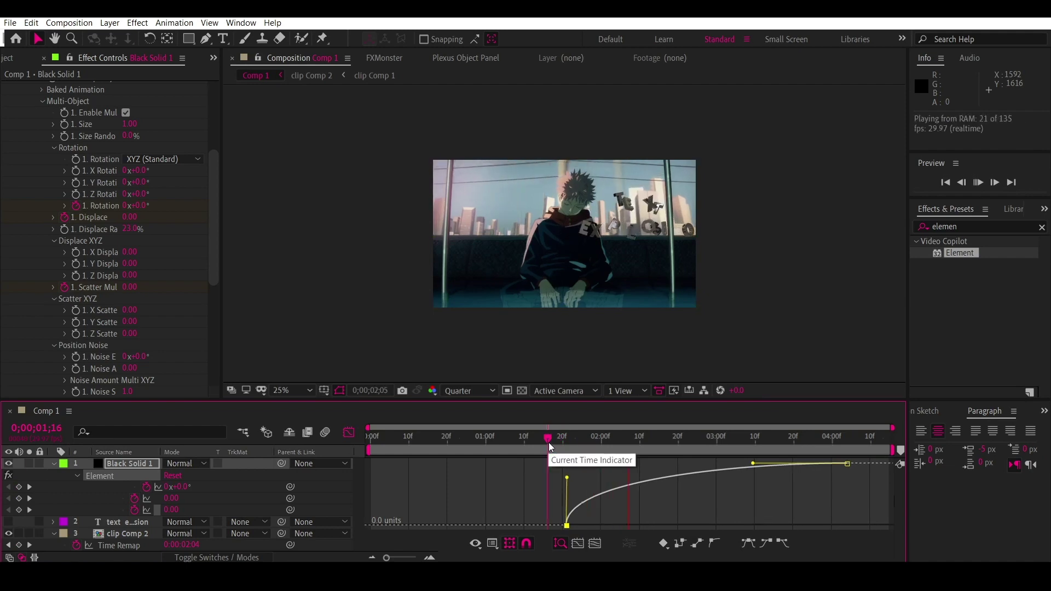
{"action": "key", "text": "space"}
{"action": "key", "text": "space"}
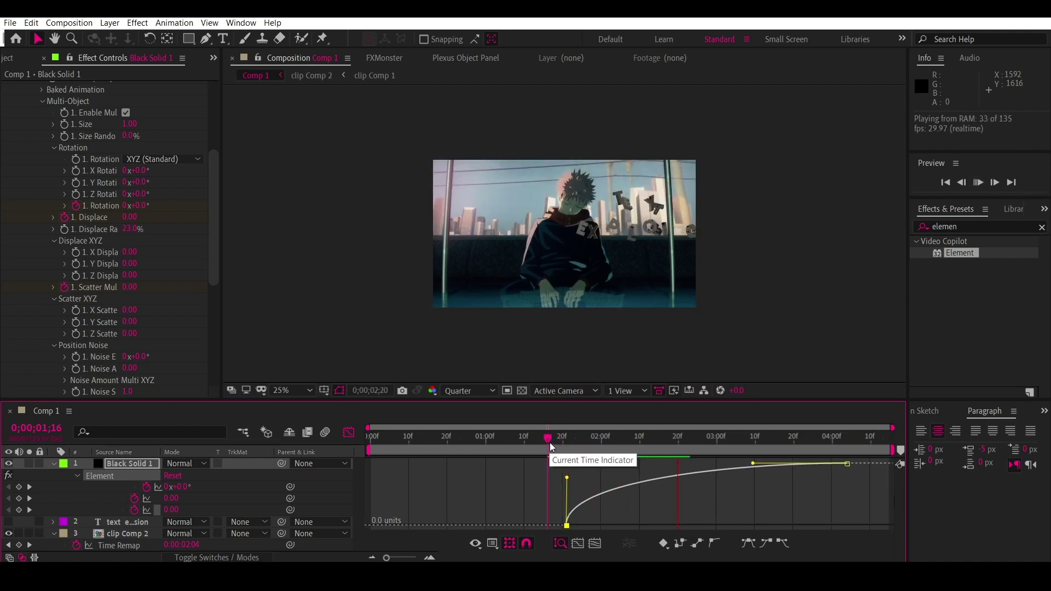
{"action": "left_click", "coordinate": [572, 442]}
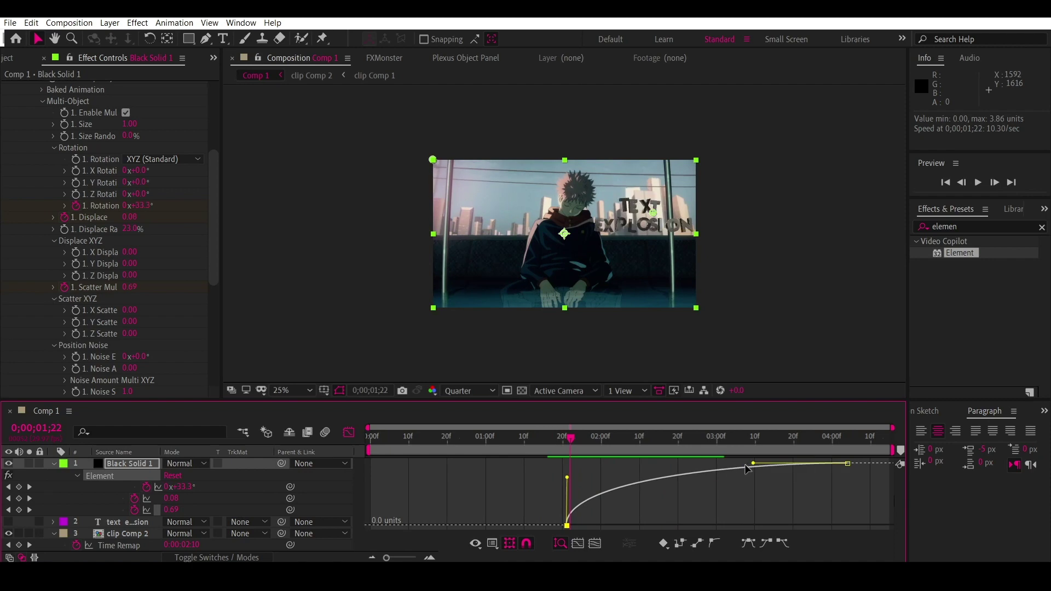
{"action": "left_click_drag", "start_coordinate": [751, 464], "coordinate": [623, 471]}
{"action": "key", "text": "j"}
{"action": "left_click", "coordinate": [545, 448]}
{"action": "key", "text": "space"}
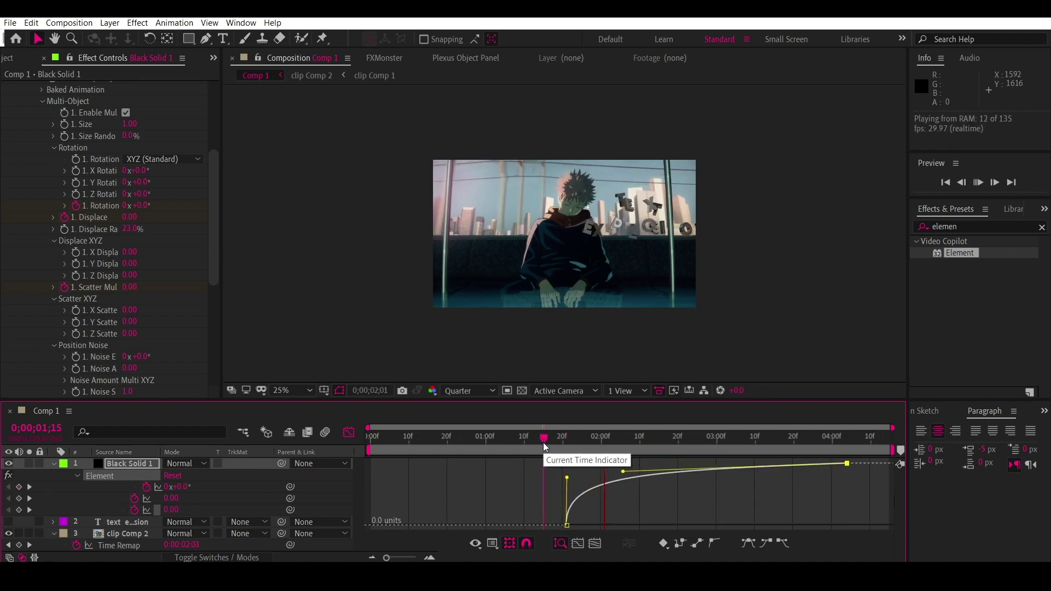
{"action": "key", "text": "space"}
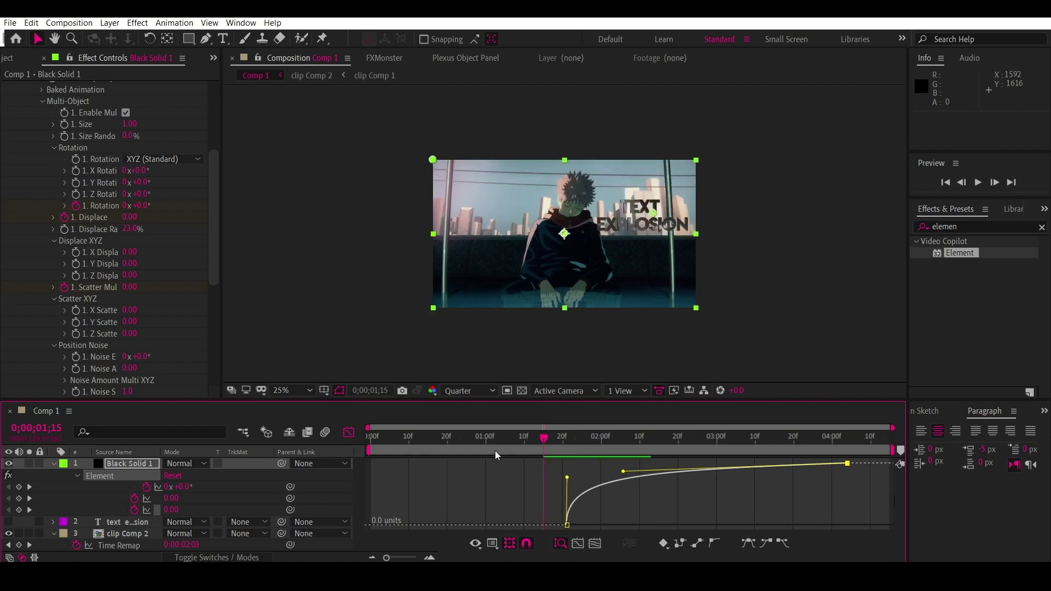
{"action": "left_click", "coordinate": [353, 432]}
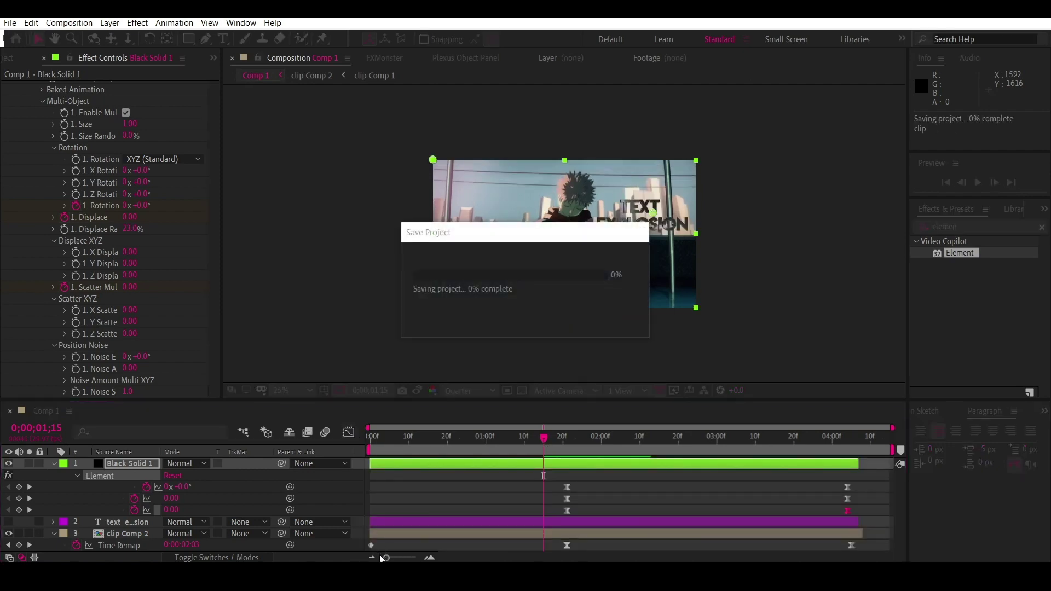
Step: Add an adjustment layer above Black Solid 1 and trim it to end at 2;06
{"action": "left_click", "coordinate": [55, 462]}
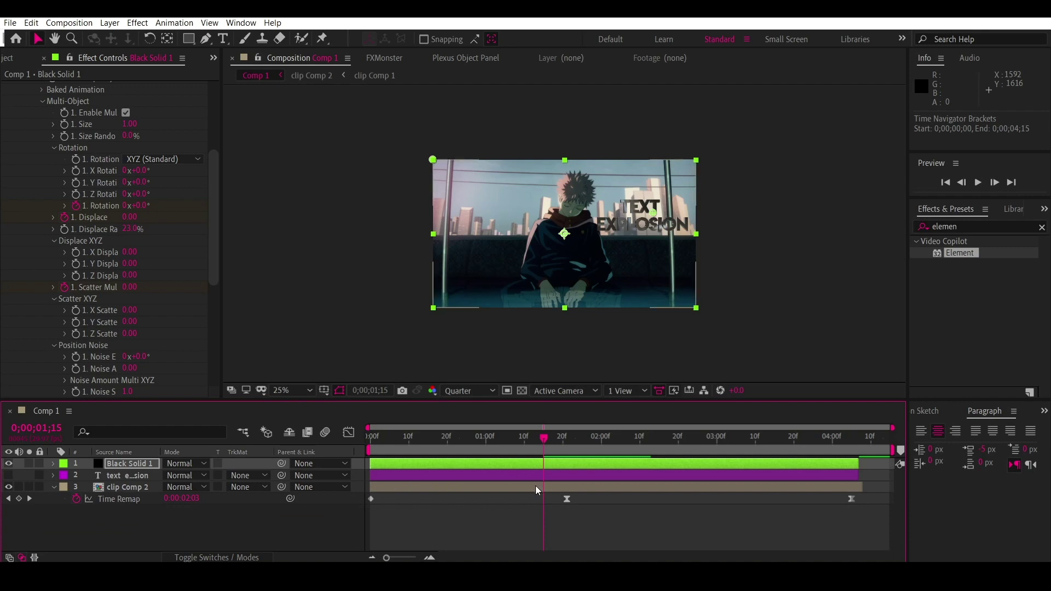
{"action": "key", "text": "ctrl+alt+y"}
{"action": "key", "text": "ctrl+alt+y"}
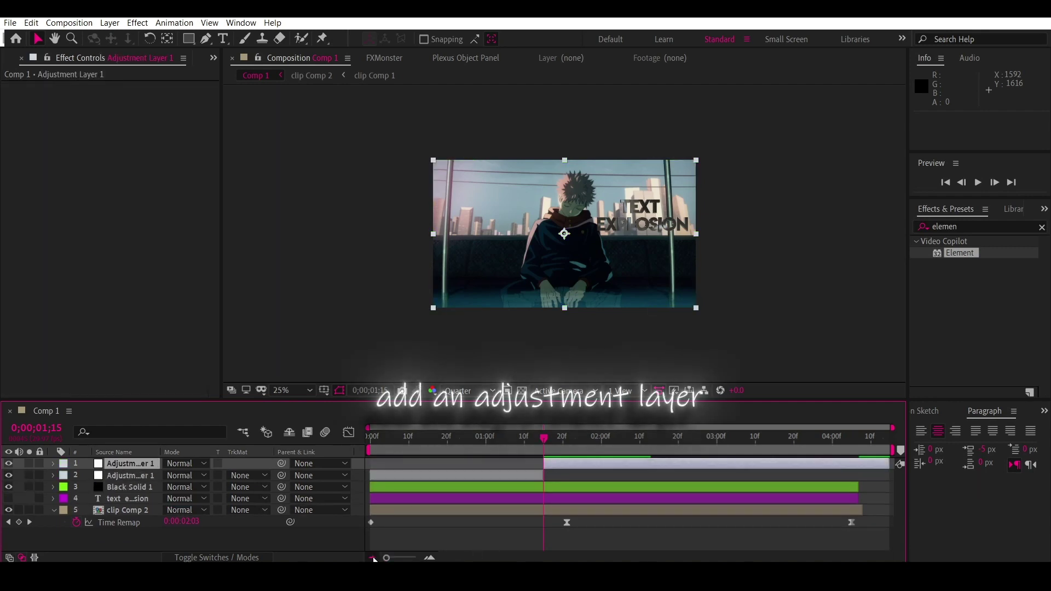
{"action": "left_click", "coordinate": [537, 474]}
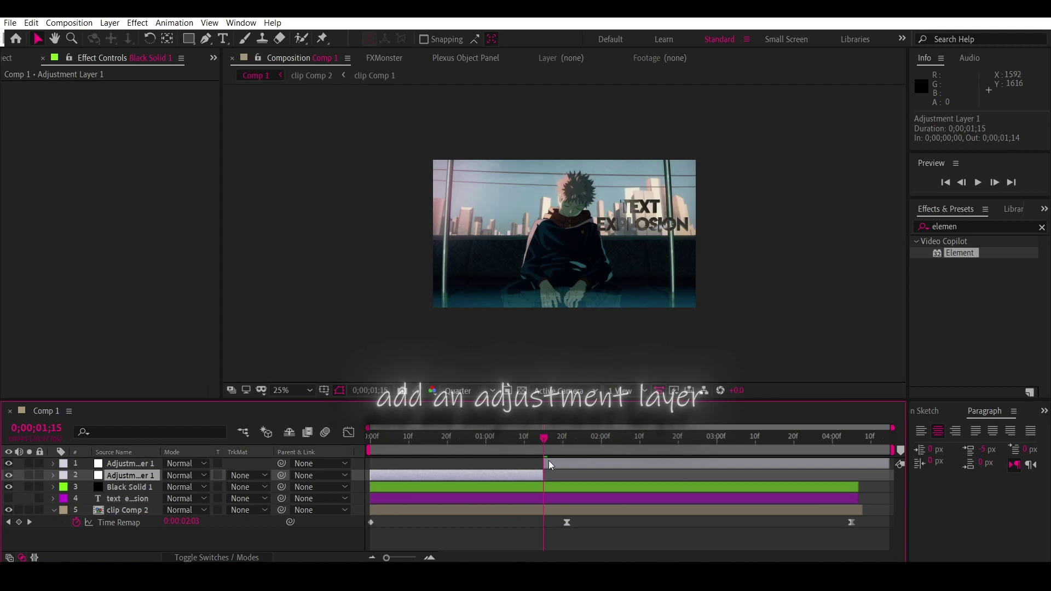
{"action": "key", "text": "Delete"}
{"action": "left_click", "coordinate": [629, 448]}
{"action": "left_click", "coordinate": [632, 460]}
{"action": "key", "text": "ctrl+shift+d"}
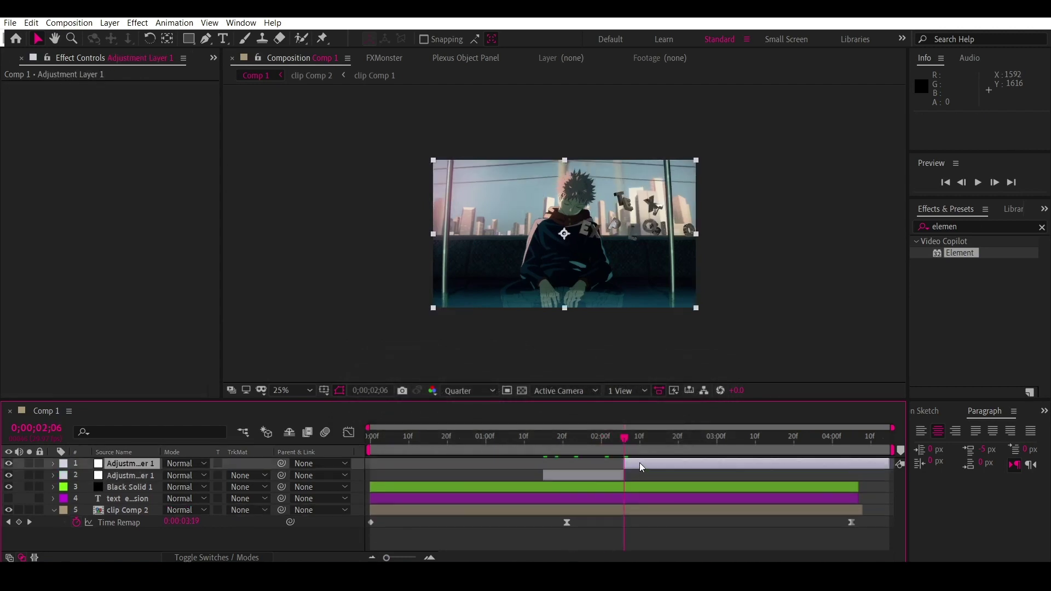
{"action": "key", "text": "Delete"}
{"action": "mouse_move", "coordinate": [529, 438]}
{"action": "left_mouse_down"}
{"action": "mouse_move", "coordinate": [502, 438]}
{"action": "mouse_move", "coordinate": [537, 438]}
{"action": "left_mouse_up"}
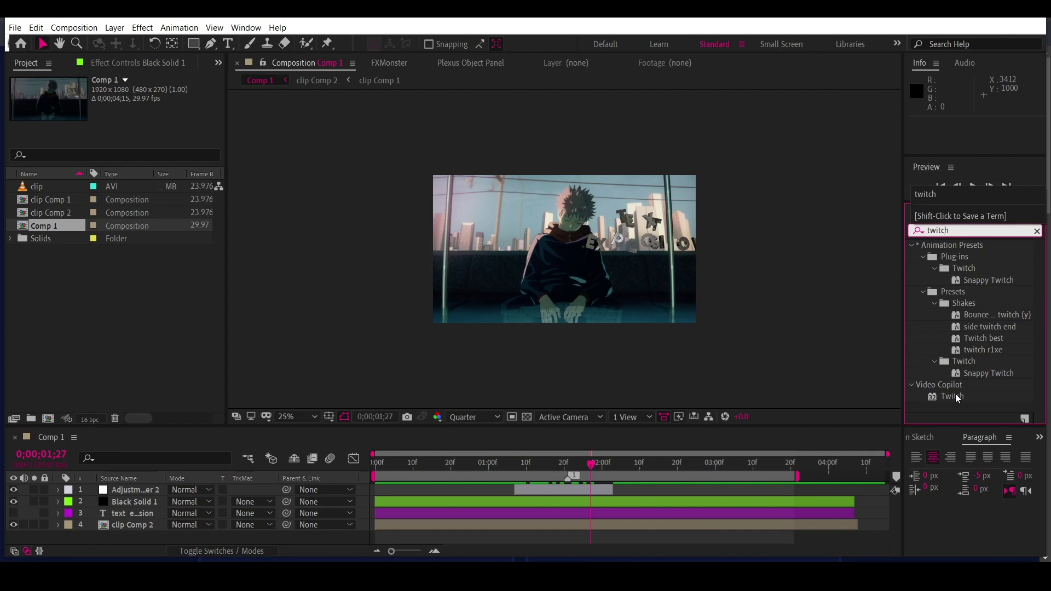
Step: Apply Video Copilot Twitch to the adjustment layer and keyframe its Amount at 01;21
{"action": "left_click", "coordinate": [955, 396]}
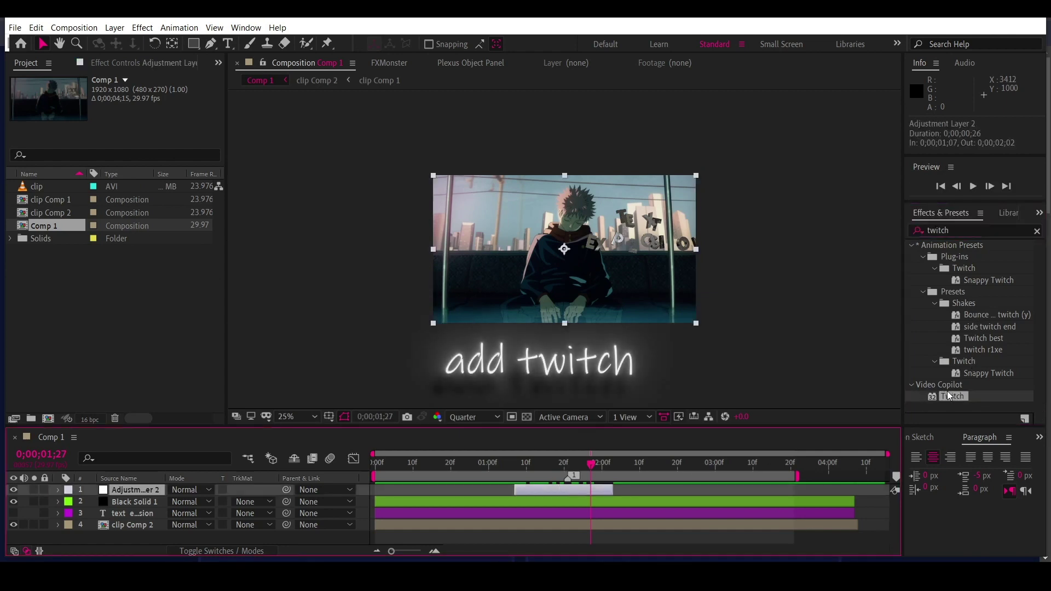
{"action": "double_click", "coordinate": [949, 397]}
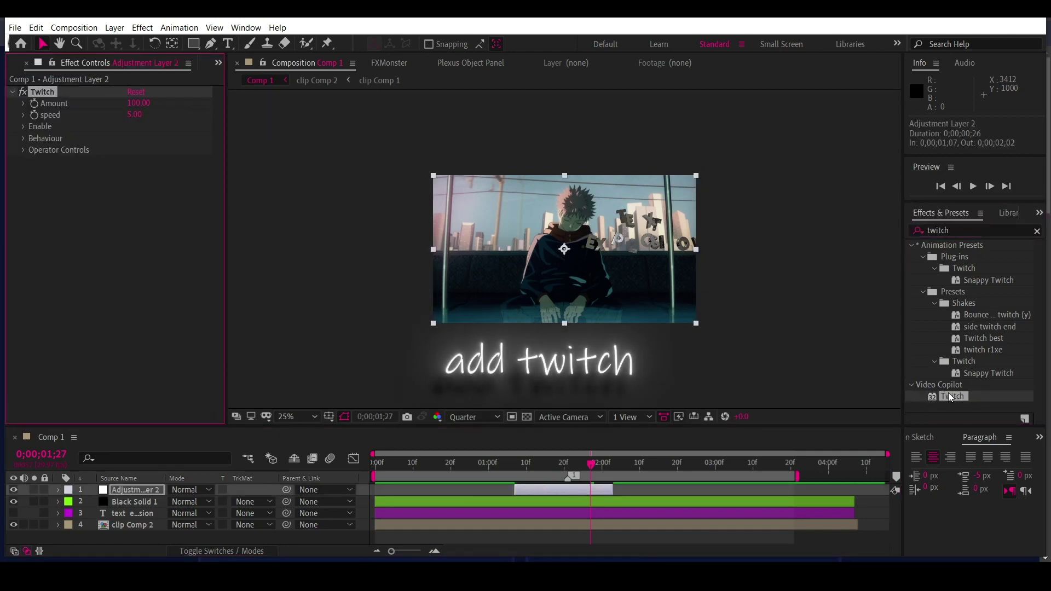
{"action": "left_click_drag", "start_coordinate": [586, 469], "coordinate": [565, 468]}
{"action": "left_click", "coordinate": [34, 104]}
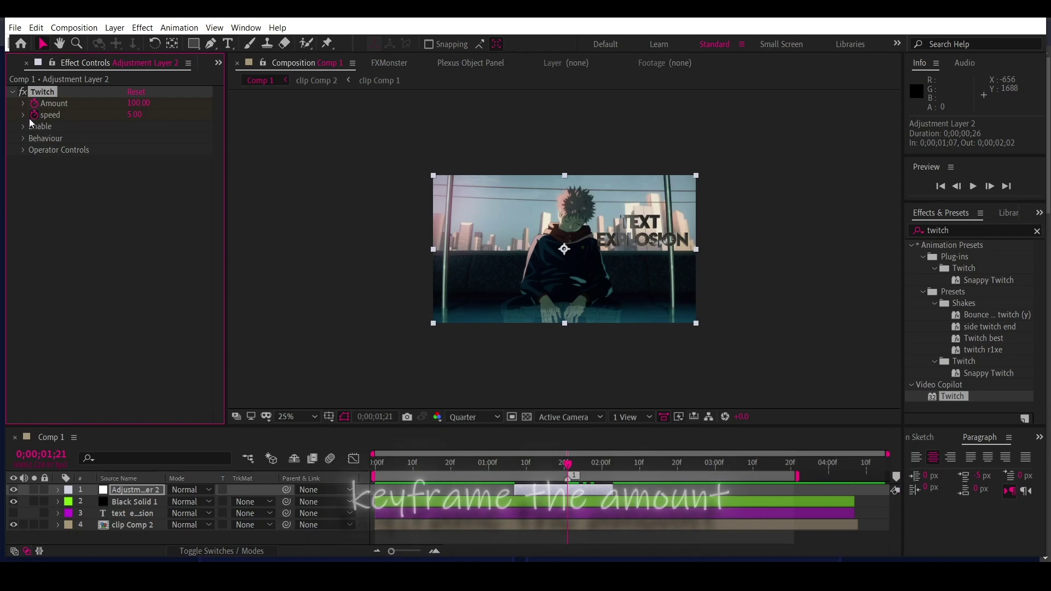
Step: Turn on Twitch's Blur, Light and Slide options and reveal the keyframed Amount
{"action": "left_click", "coordinate": [26, 127]}
{"action": "left_click", "coordinate": [35, 115]}
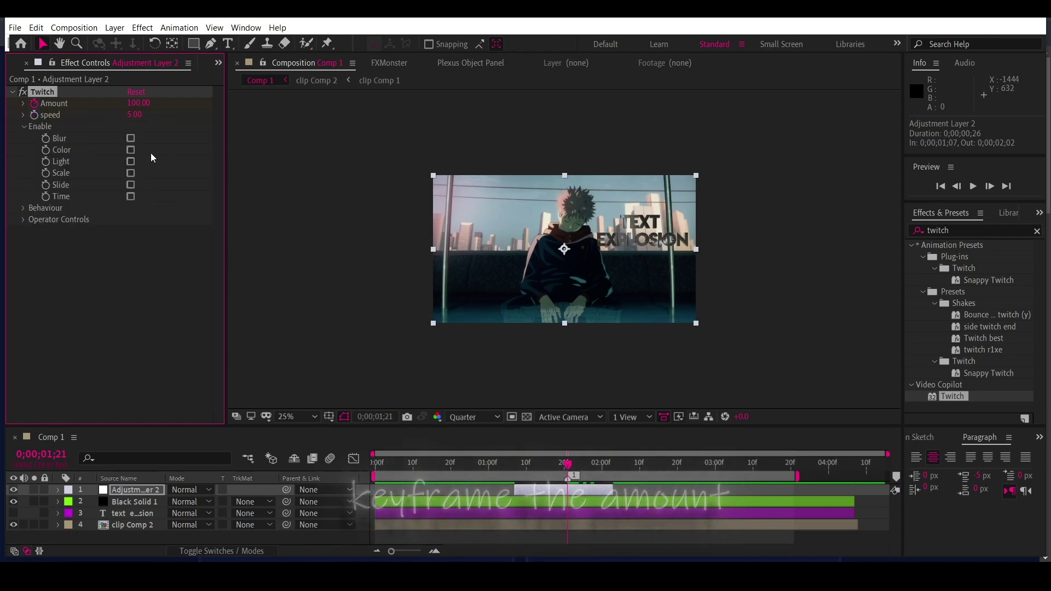
{"action": "left_click", "coordinate": [131, 137]}
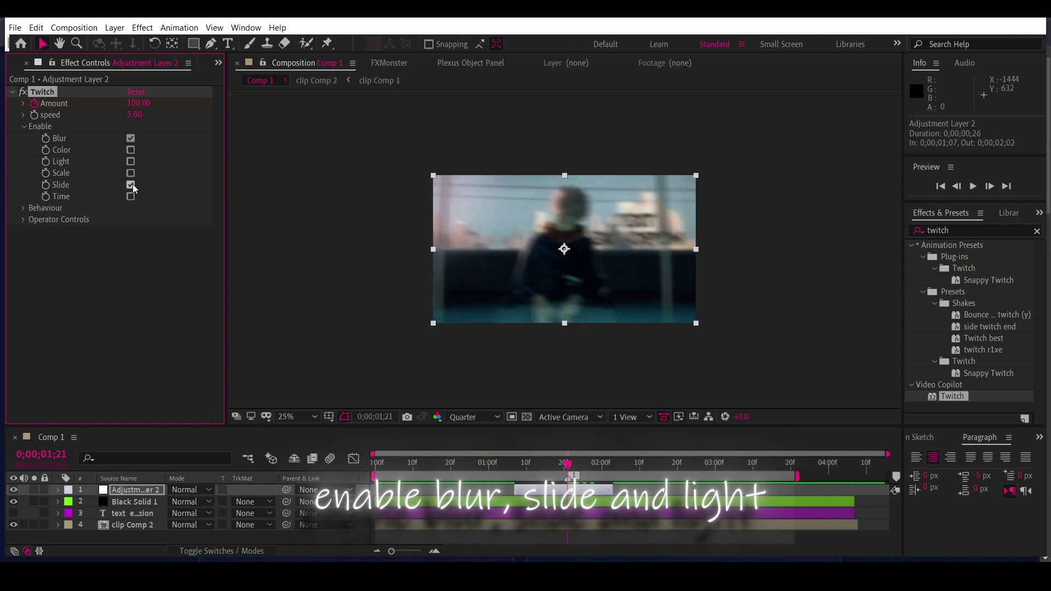
{"action": "key", "text": "u"}
{"action": "left_click", "coordinate": [545, 464]}
Step: Set Twitch Amount to 0 at the layer's In point and lengthen the layer slightly
{"action": "key", "text": "i"}
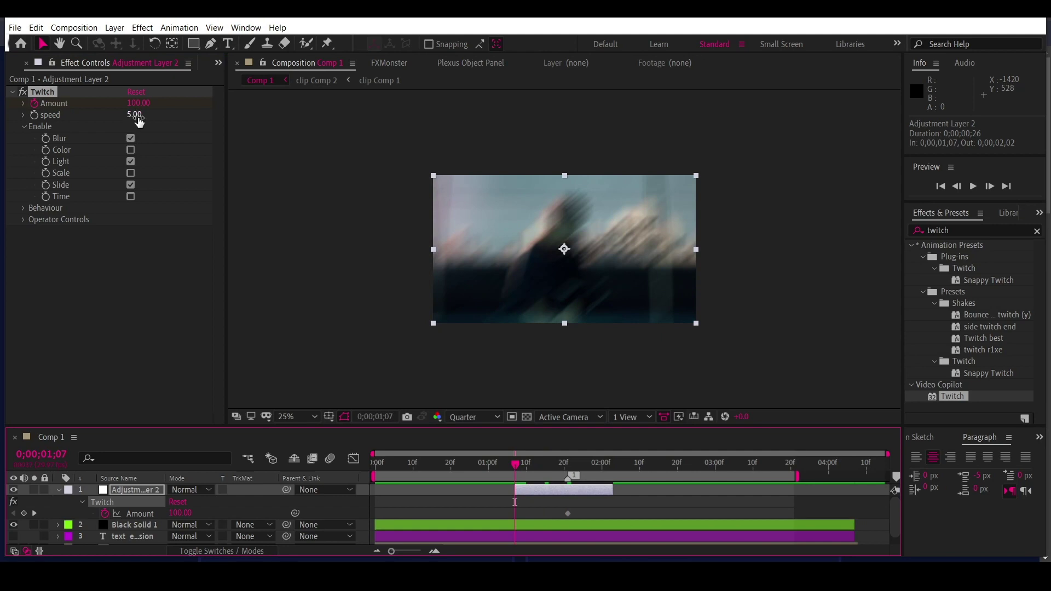
{"action": "left_click", "coordinate": [135, 103]}
{"action": "type", "text": "0"}
{"action": "key", "text": "Return"}
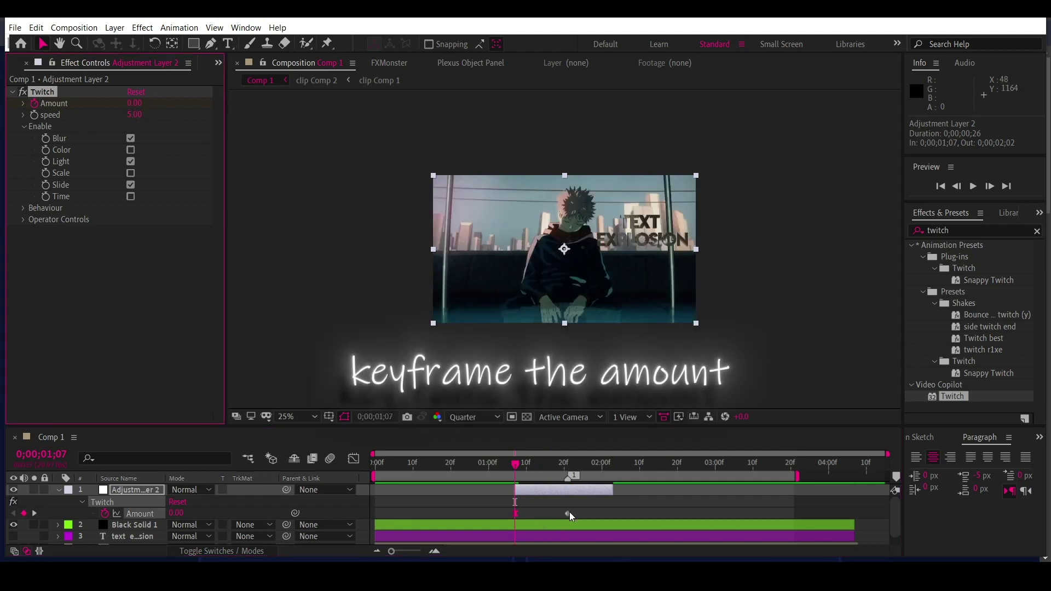
{"action": "left_click", "coordinate": [567, 513]}
{"action": "left_click_drag", "start_coordinate": [615, 489], "coordinate": [620, 489]}
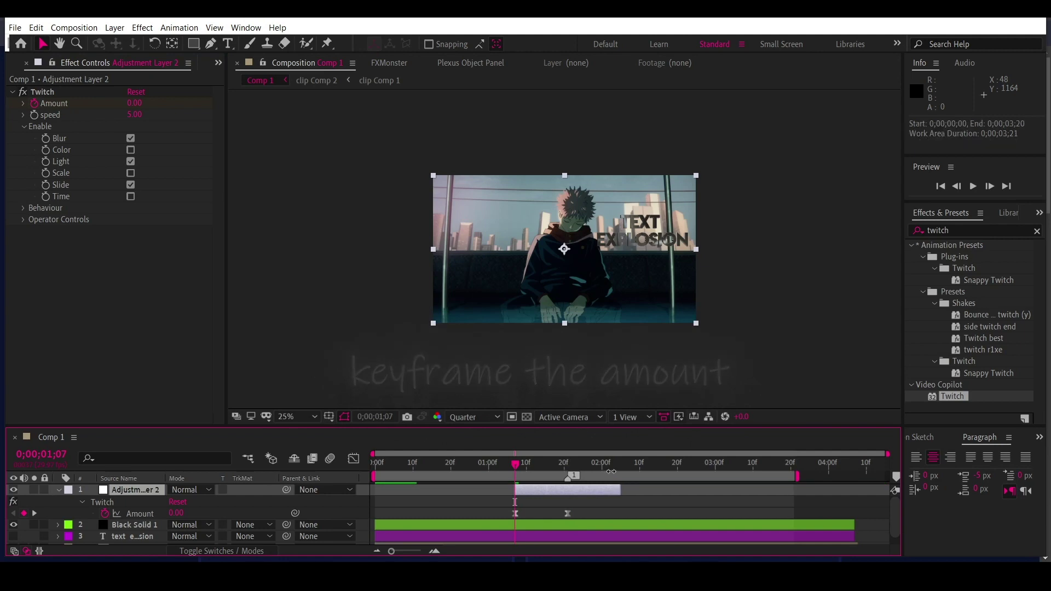
Step: Copy the 0 Amount keyframe to 2;04 so Amount falls back, then shape the peak curve
{"action": "left_click", "coordinate": [515, 513]}
{"action": "key", "text": "ctrl+c"}
{"action": "left_click", "coordinate": [613, 464]}
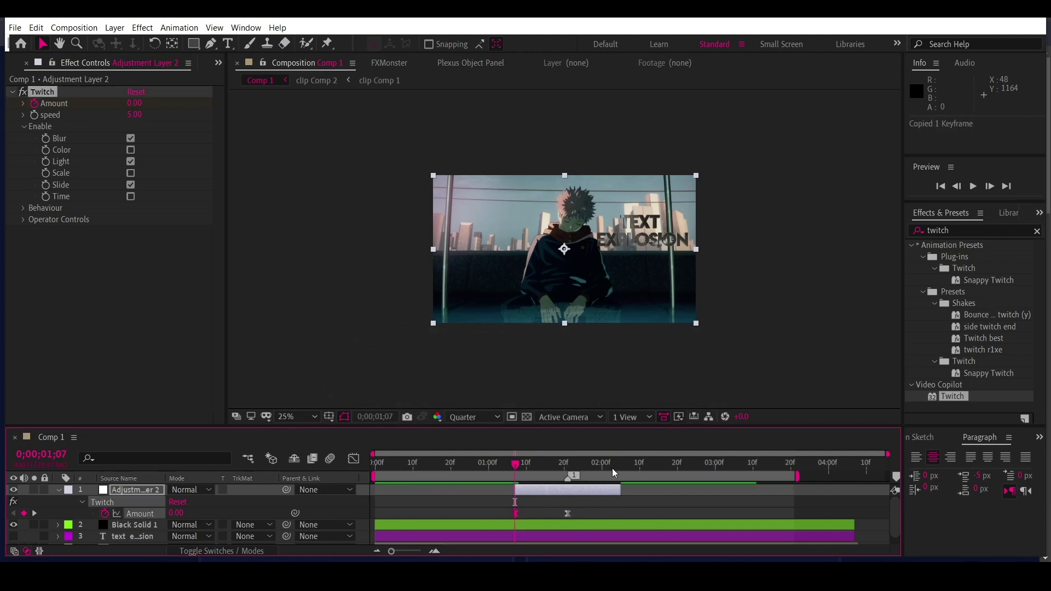
{"action": "key", "text": "ctrl+v"}
{"action": "left_click_drag", "start_coordinate": [611, 513], "coordinate": [615, 513]}
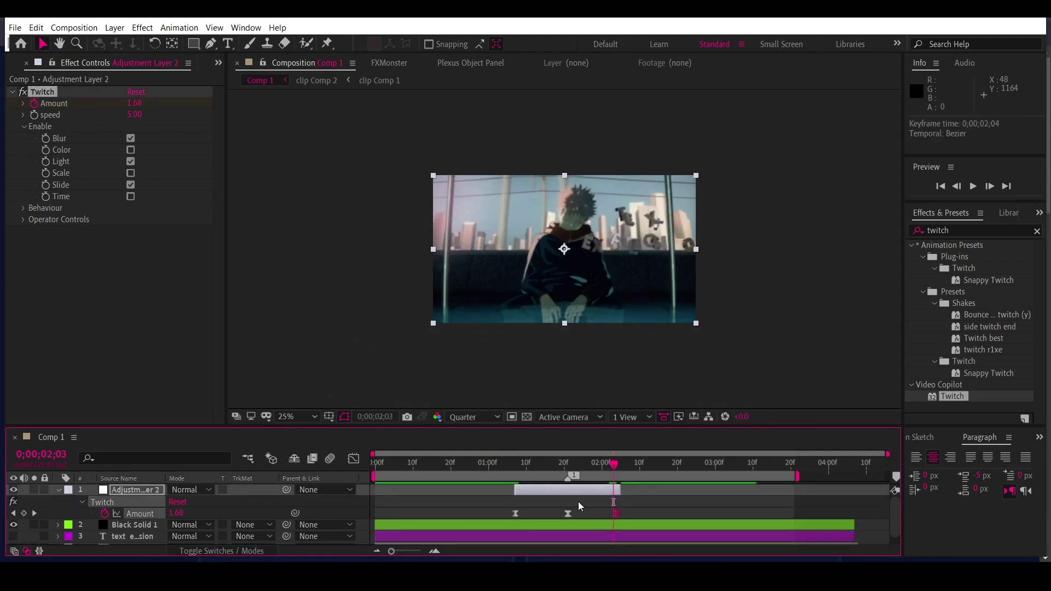
{"action": "left_click", "coordinate": [564, 513]}
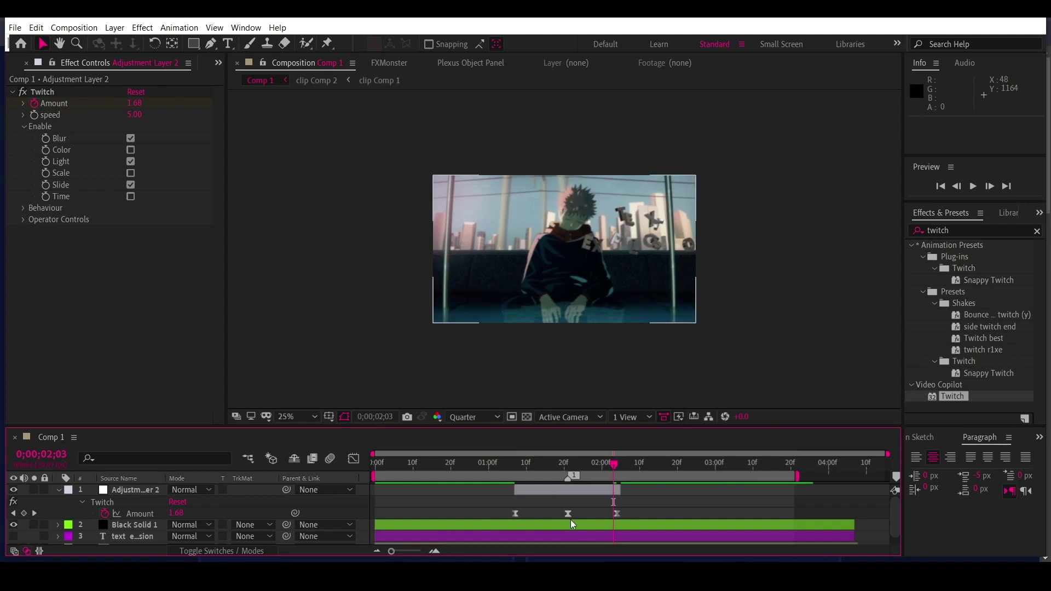
{"action": "left_click", "coordinate": [568, 513]}
{"action": "left_click", "coordinate": [353, 459]}
{"action": "left_click_drag", "start_coordinate": [550, 488], "coordinate": [563, 511]}
Step: Drag the peak keyframe's Bezier handles to make the Amount spike quicker
{"action": "left_click", "coordinate": [544, 524]}
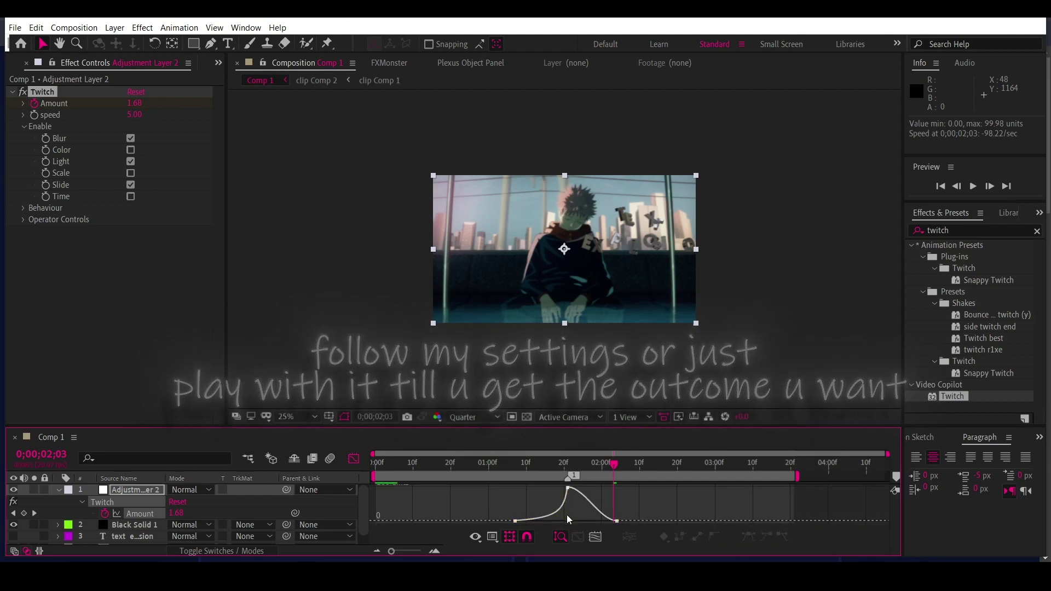
{"action": "left_click_drag", "start_coordinate": [507, 525], "coordinate": [567, 488]}
{"action": "left_click", "coordinate": [567, 487]}
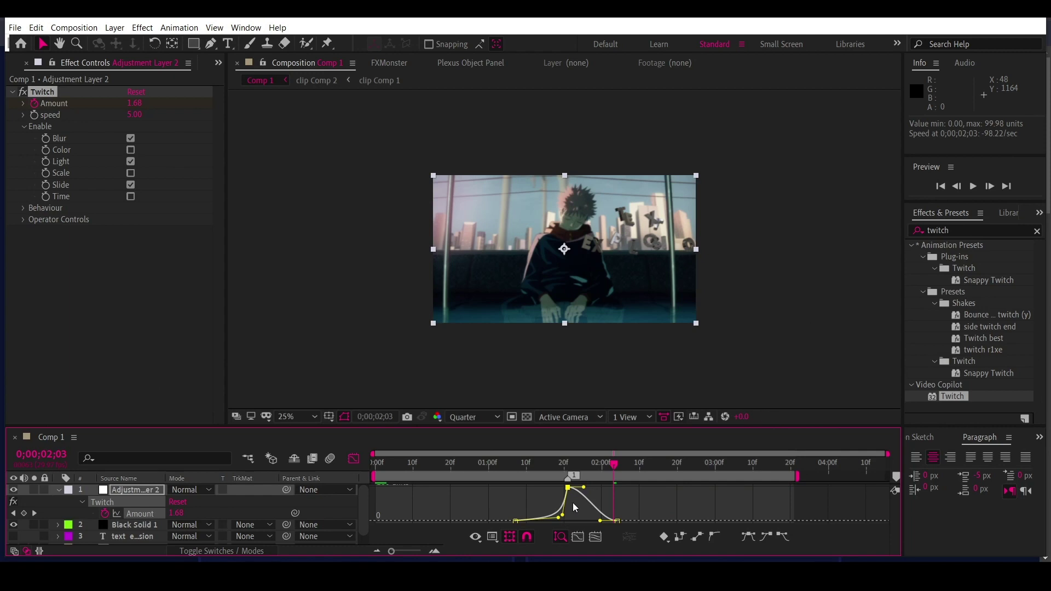
{"action": "left_click_drag", "start_coordinate": [573, 511], "coordinate": [571, 516]}
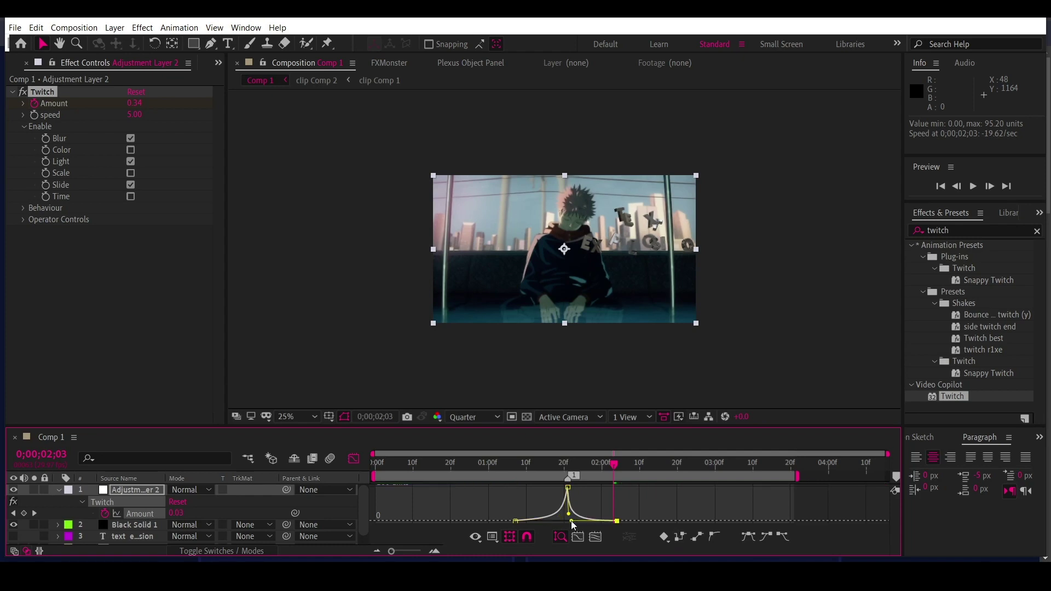
Step: Preview the glitch transition from just before the spike
{"action": "left_click", "coordinate": [346, 462]}
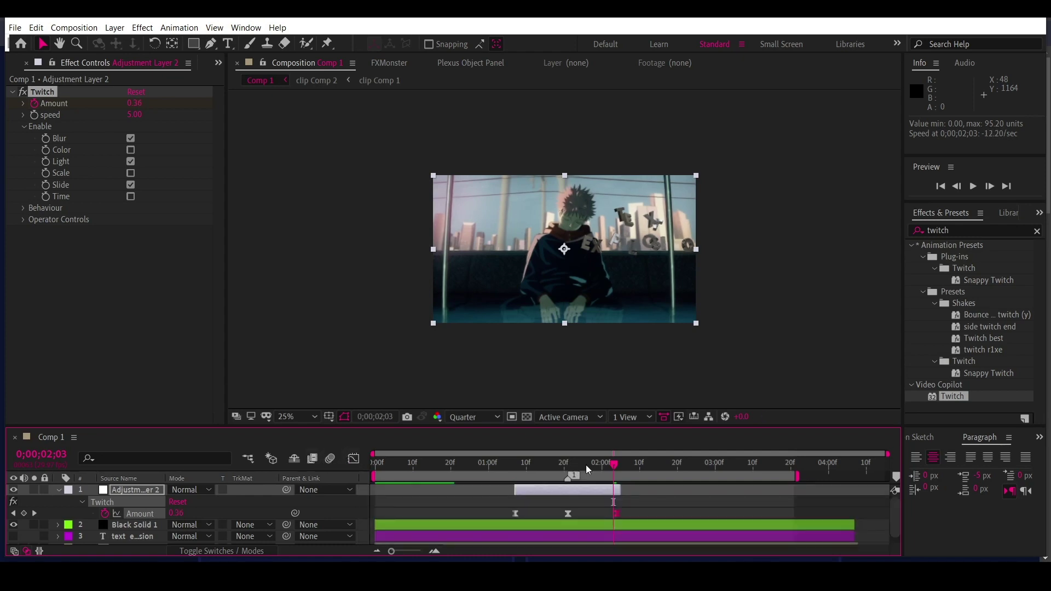
{"action": "left_click", "coordinate": [497, 469]}
{"action": "key", "text": "space"}
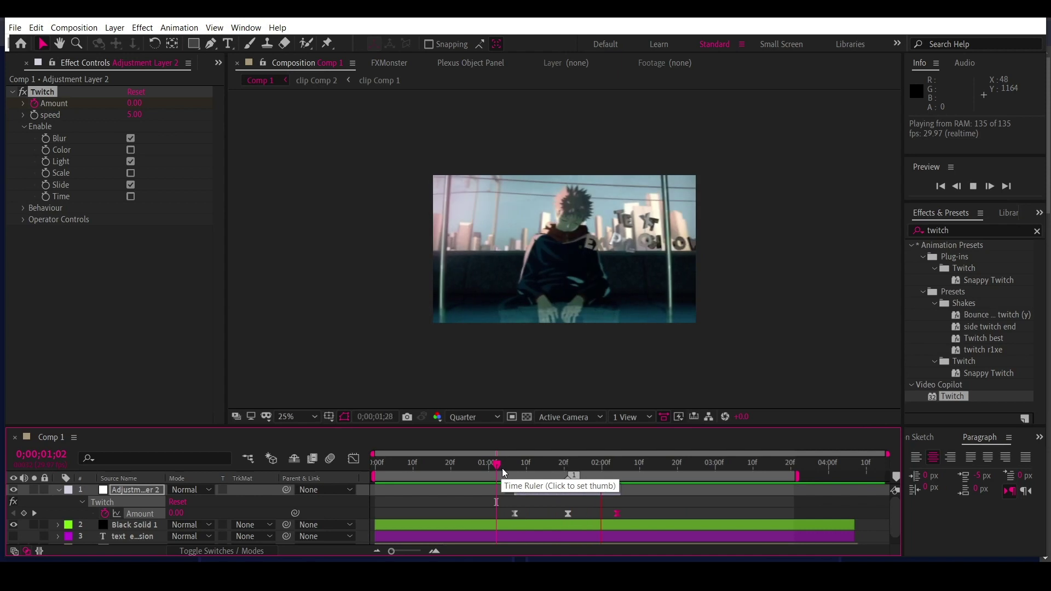
Step: Inspect the peak Amount keyframe at 1;21 and preview the transition from about 1;05
{"action": "left_click", "coordinate": [504, 469]}
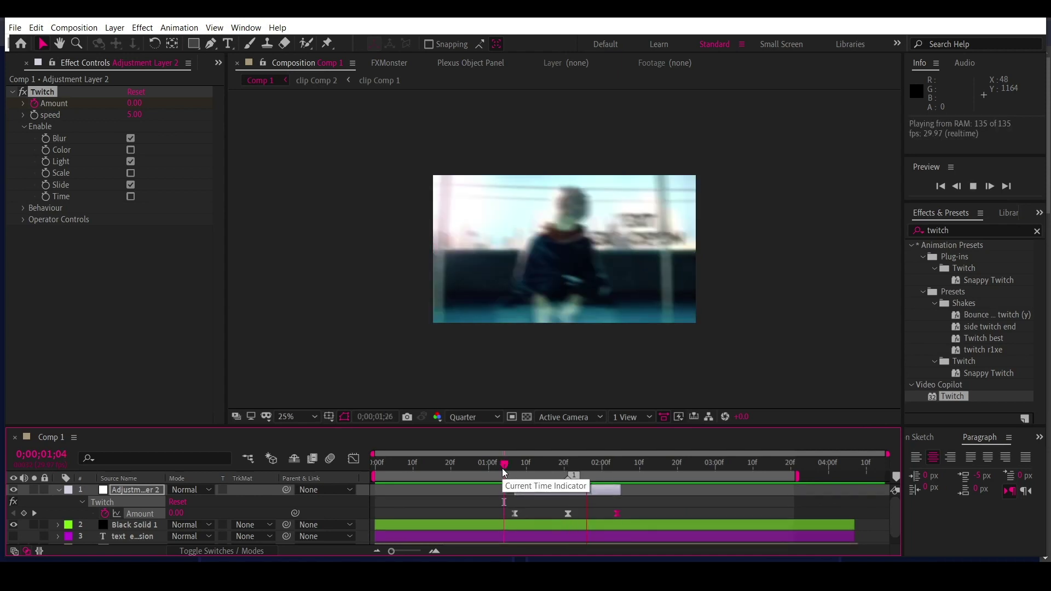
{"action": "left_click_drag", "start_coordinate": [504, 471], "coordinate": [563, 468]}
{"action": "left_click", "coordinate": [567, 514]}
{"action": "left_click", "coordinate": [354, 458]}
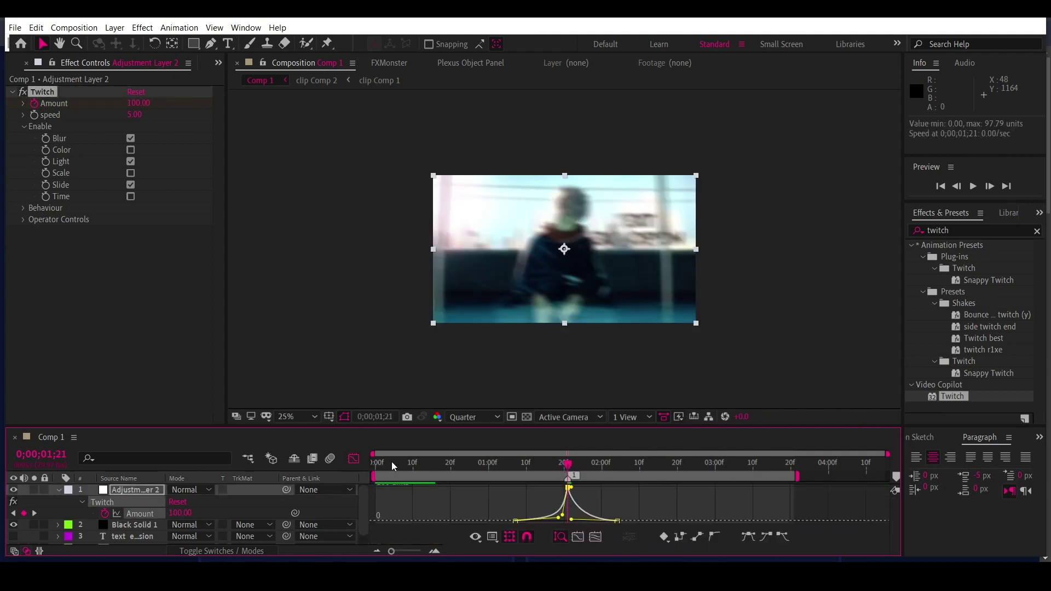
{"action": "left_click", "coordinate": [354, 458]}
{"action": "key", "text": "space"}
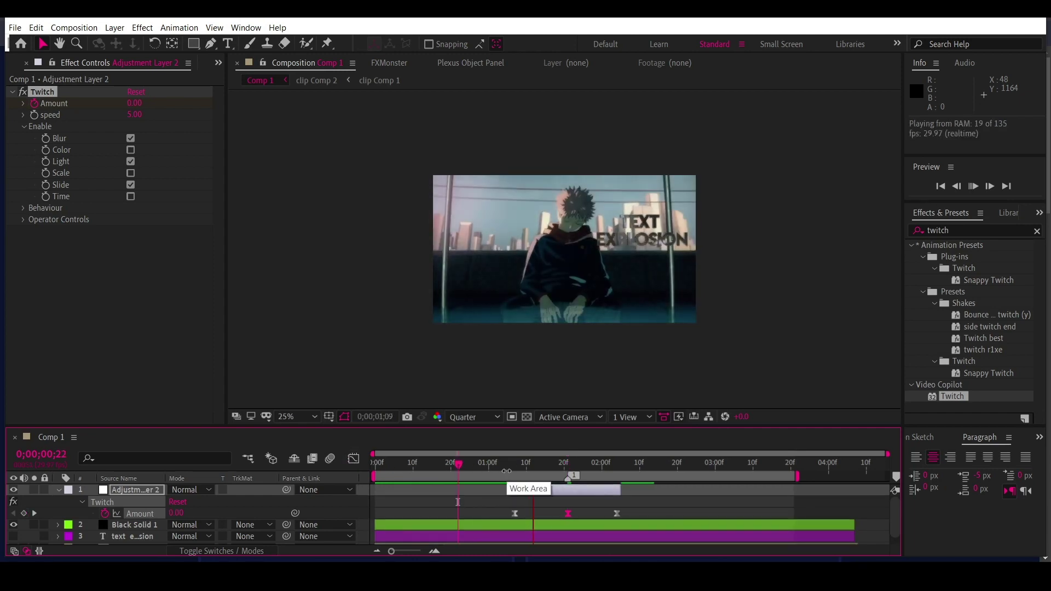
{"action": "left_click", "coordinate": [507, 470]}
{"action": "key", "text": "space"}
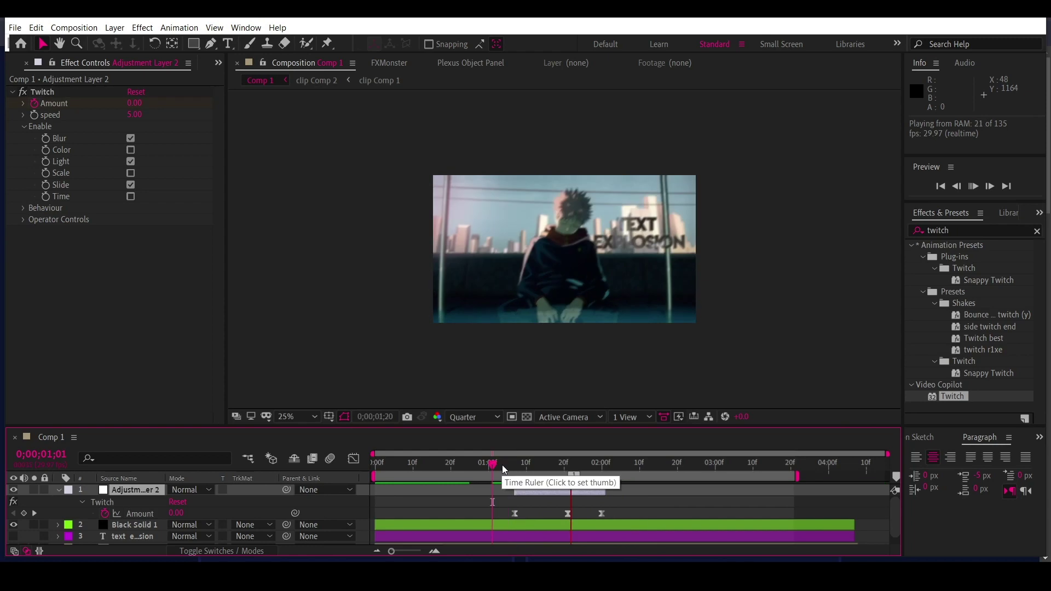
{"action": "key", "text": "space"}
{"action": "key", "text": "space"}
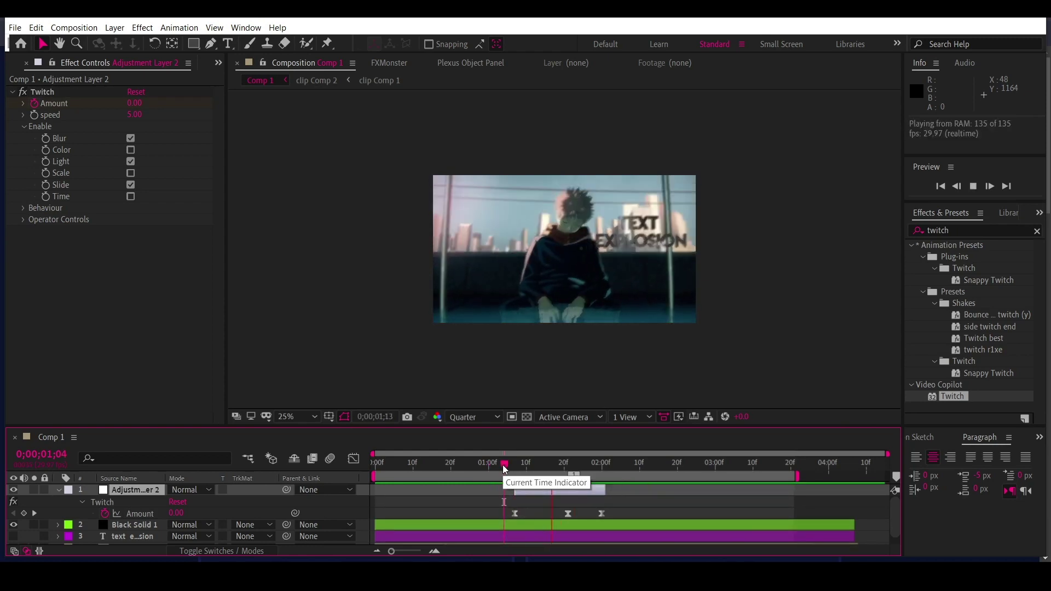
Step: Set the Twitch speed to 18 and replay the glitch from 1;04
{"action": "left_click_drag", "start_coordinate": [503, 465], "coordinate": [567, 467]}
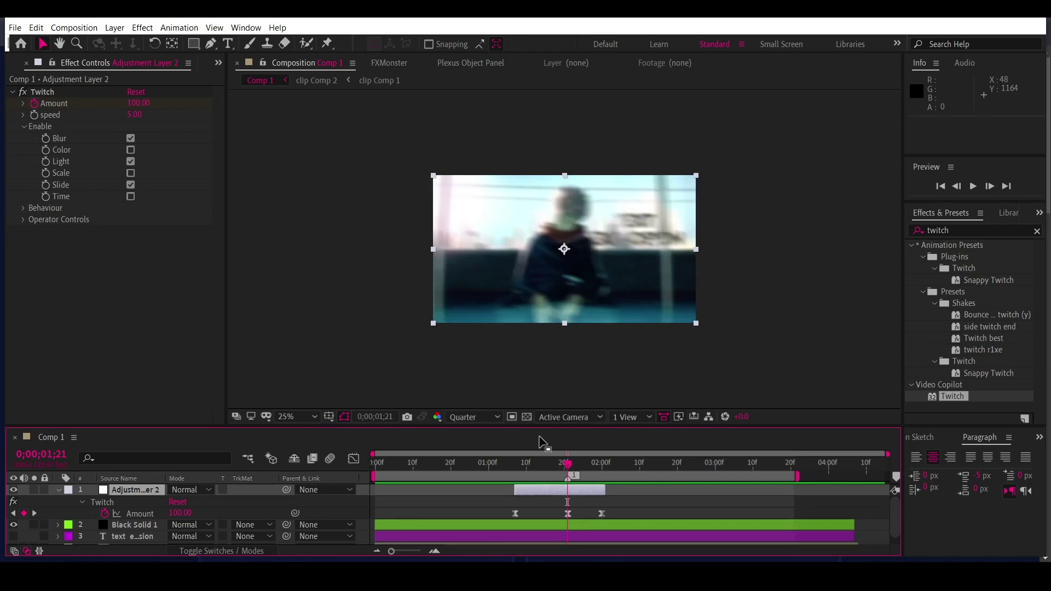
{"action": "mouse_move", "coordinate": [138, 115]}
{"action": "left_mouse_down"}
{"action": "mouse_move", "coordinate": [163, 116]}
{"action": "mouse_move", "coordinate": [148, 116]}
{"action": "left_mouse_up"}
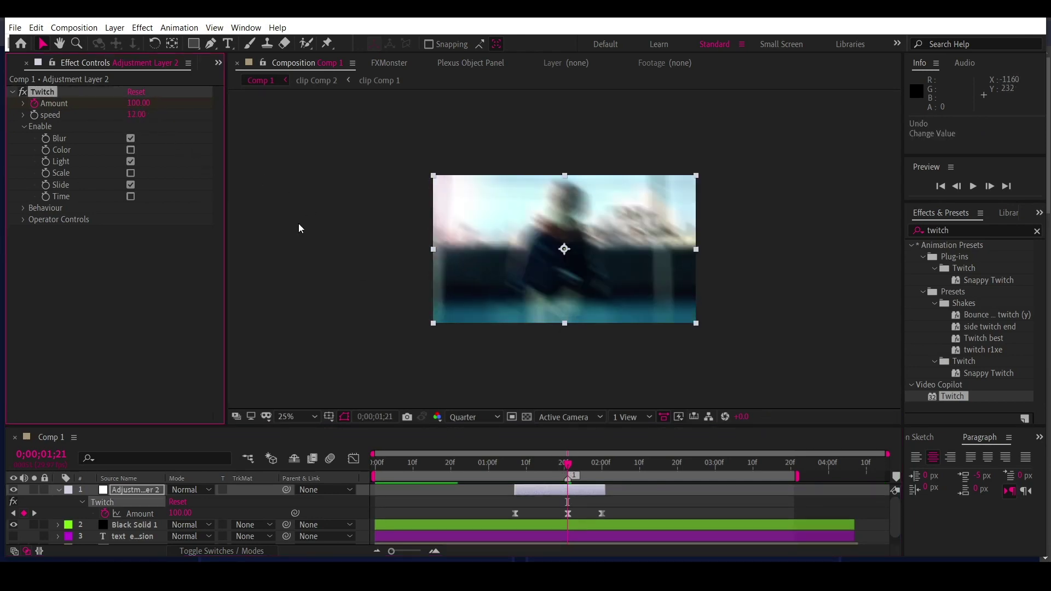
{"action": "left_click_drag", "start_coordinate": [142, 115], "coordinate": [165, 136]}
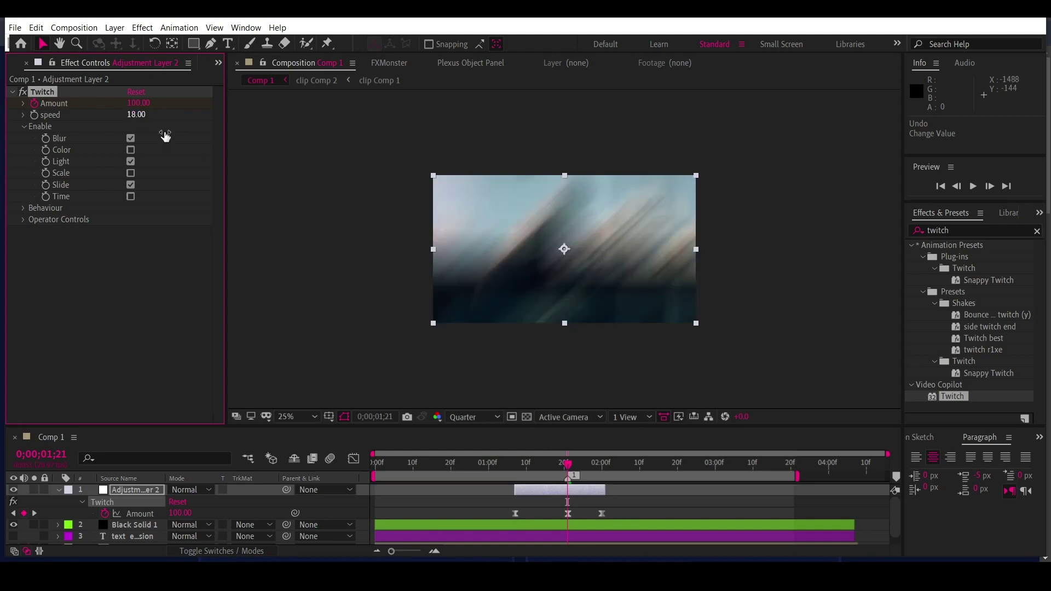
{"action": "left_click", "coordinate": [504, 464]}
{"action": "key", "text": "space"}
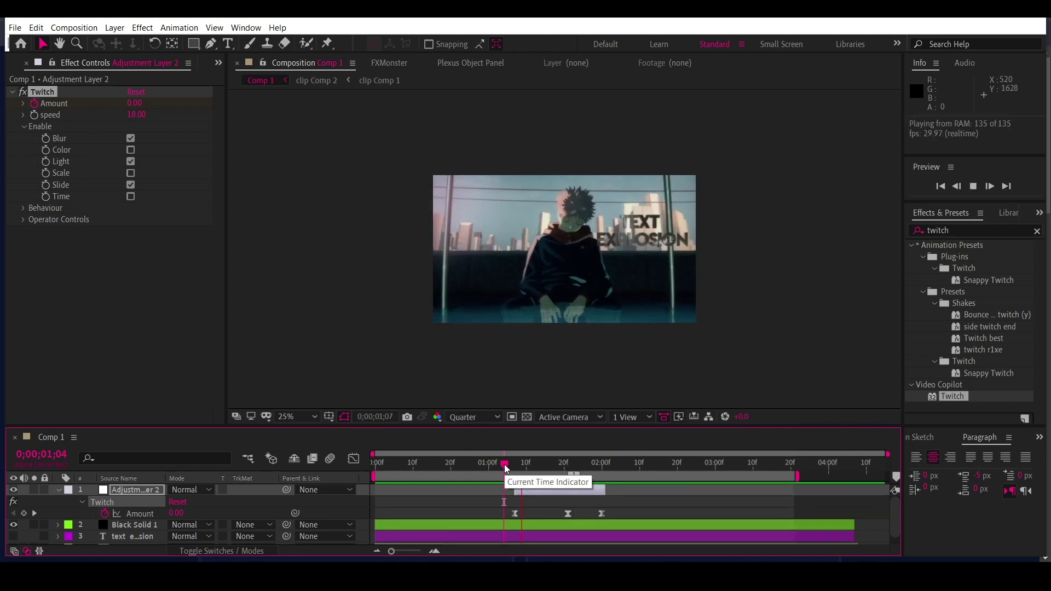
{"action": "key", "text": "space"}
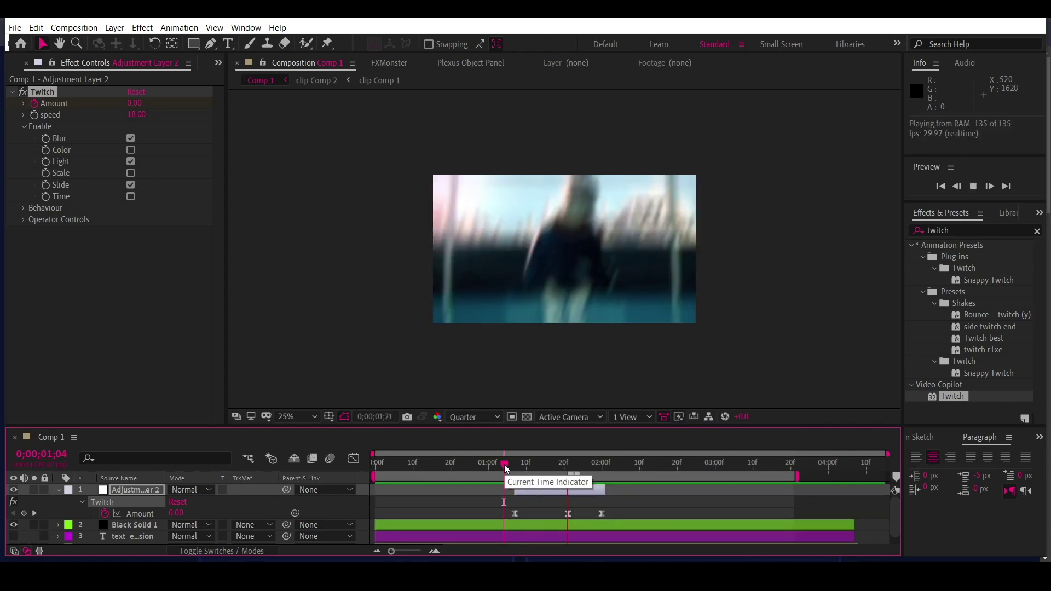
{"action": "scroll", "coordinate": [514, 476], "scroll_direction": "down", "scroll_amount": 1}
{"action": "left_click", "coordinate": [533, 539]}
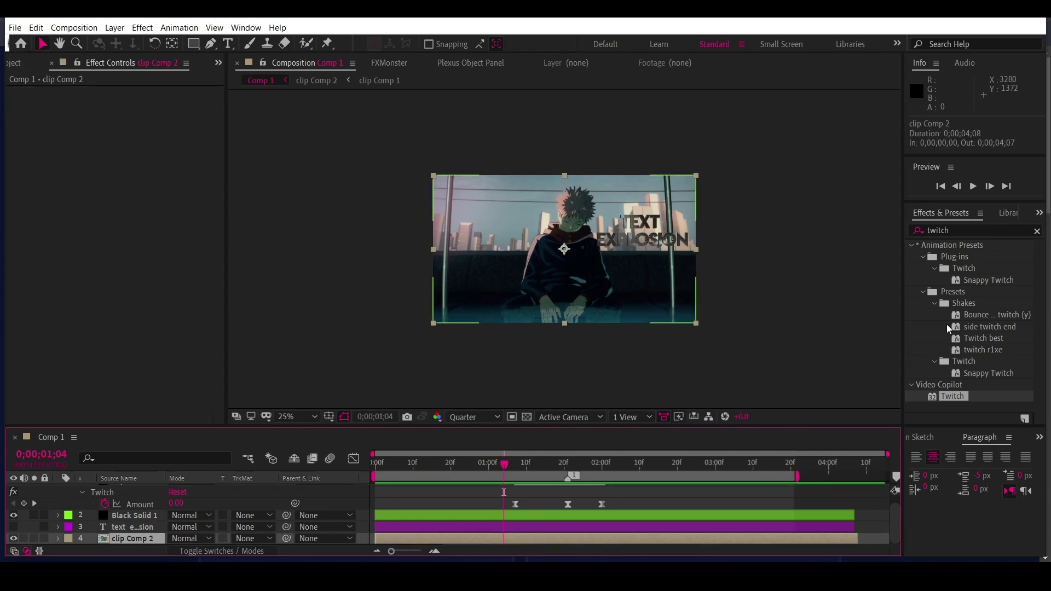
Step: Apply Motion Tile to clip Comp 2 with Output Width and Height 300, then preview
{"action": "left_click", "coordinate": [954, 231]}
{"action": "type", "text": "motion ti"}
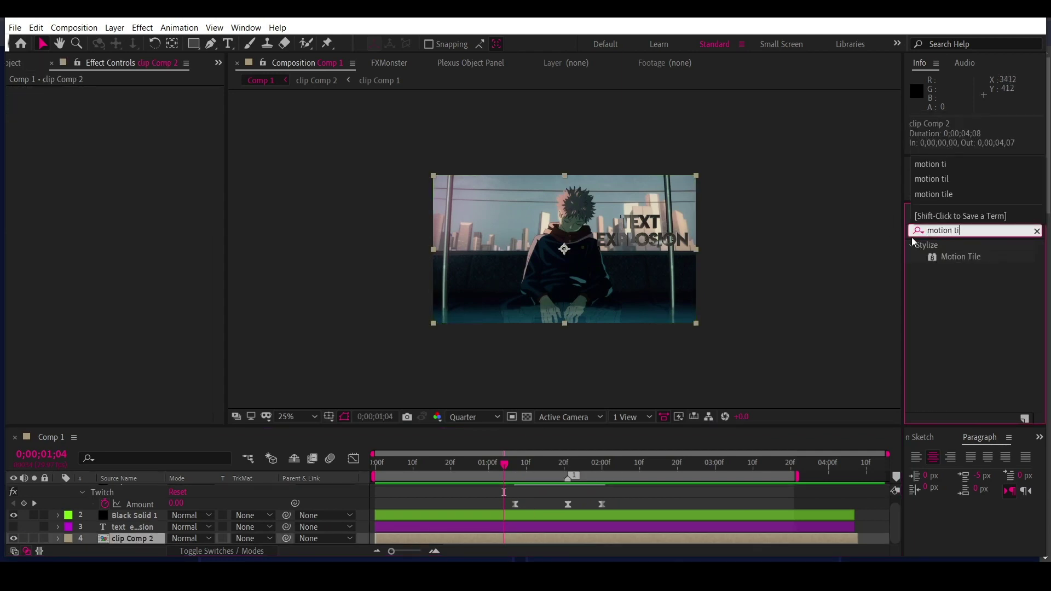
{"action": "left_click_drag", "start_coordinate": [961, 257], "coordinate": [105, 266]}
{"action": "type", "text": "300"}
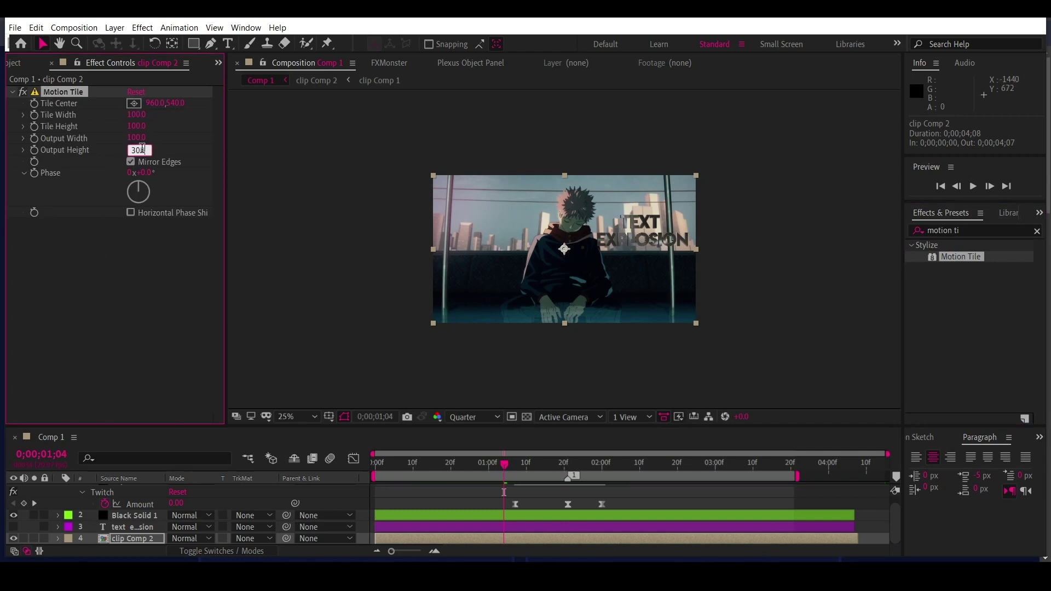
{"action": "key", "text": "Return"}
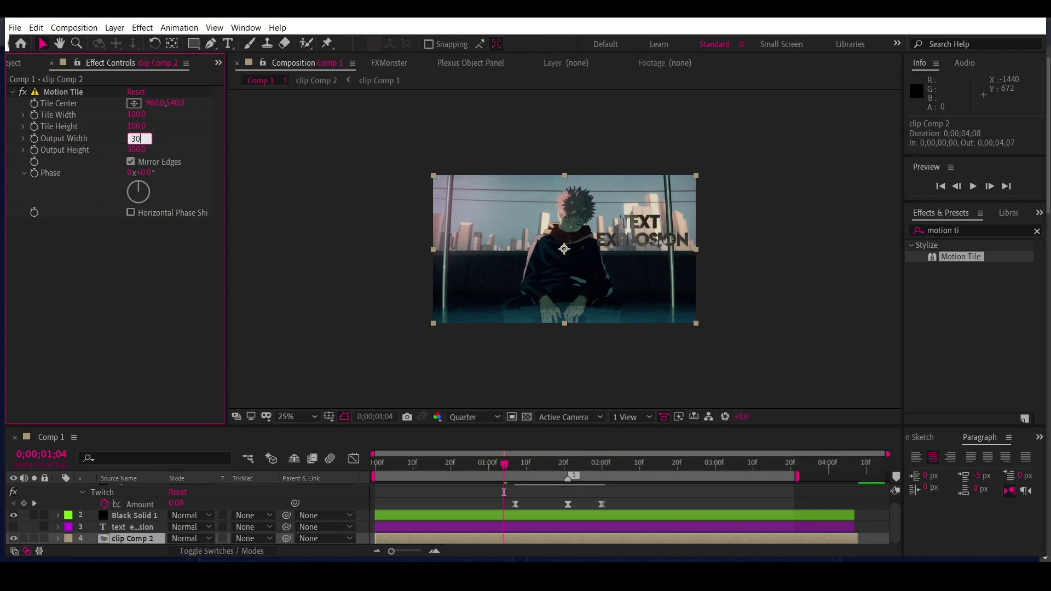
{"action": "type", "text": "0.0"}
{"action": "key", "text": "Return"}
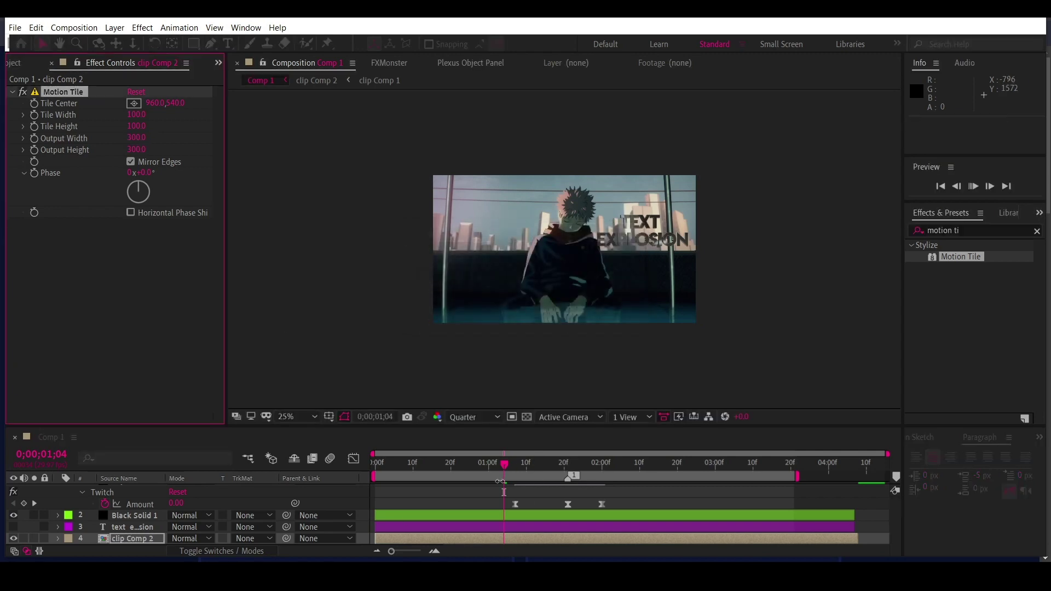
{"action": "key", "text": "space"}
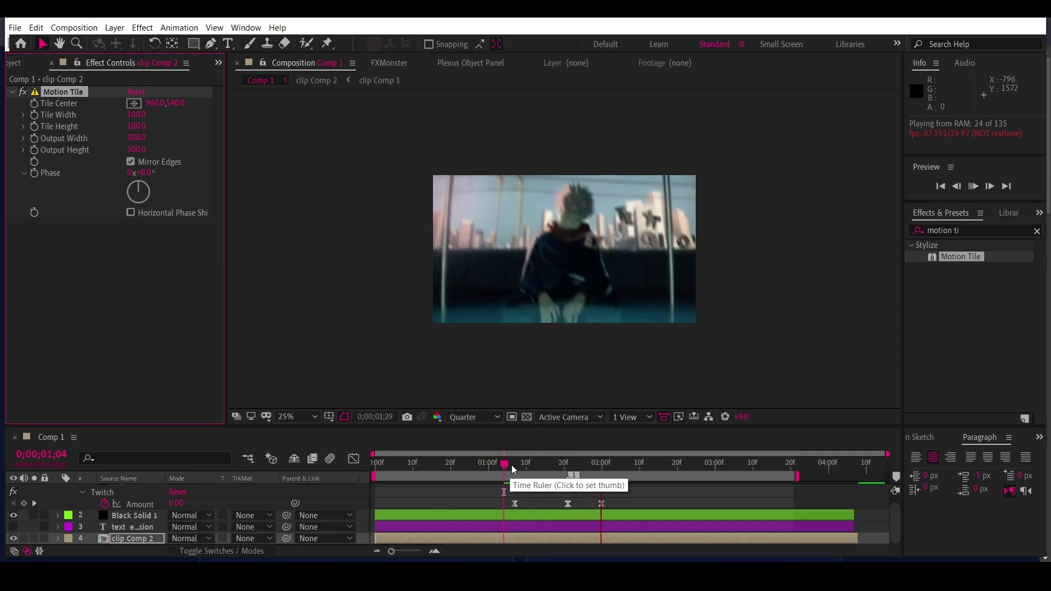
{"action": "left_click_drag", "start_coordinate": [512, 465], "coordinate": [459, 465]}
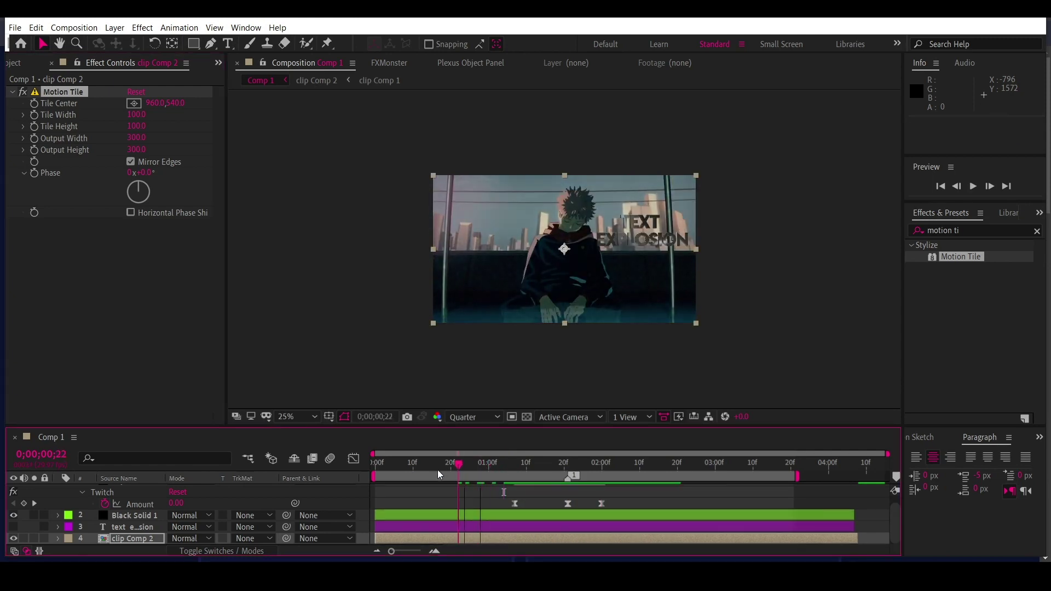
{"action": "key", "text": "space"}
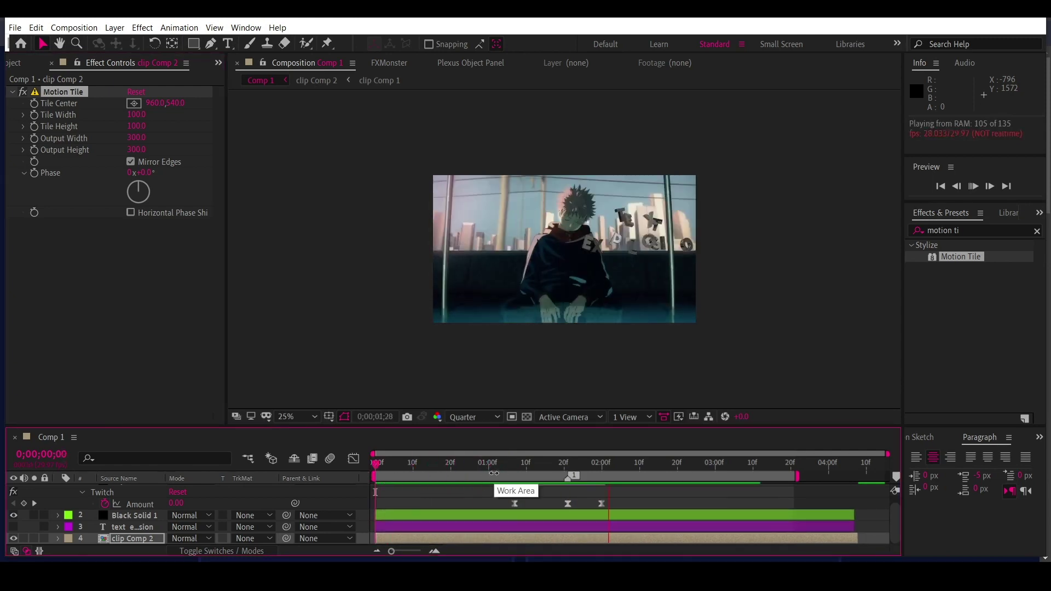
{"action": "left_click_drag", "start_coordinate": [516, 464], "coordinate": [605, 465]}
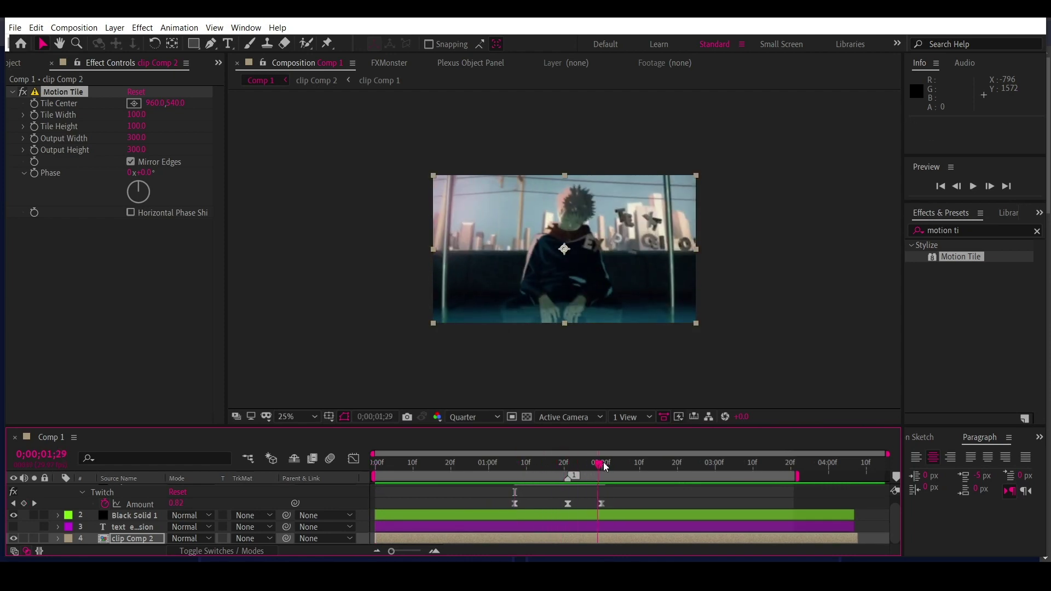
{"action": "left_click_drag", "start_coordinate": [505, 461], "coordinate": [554, 465]}
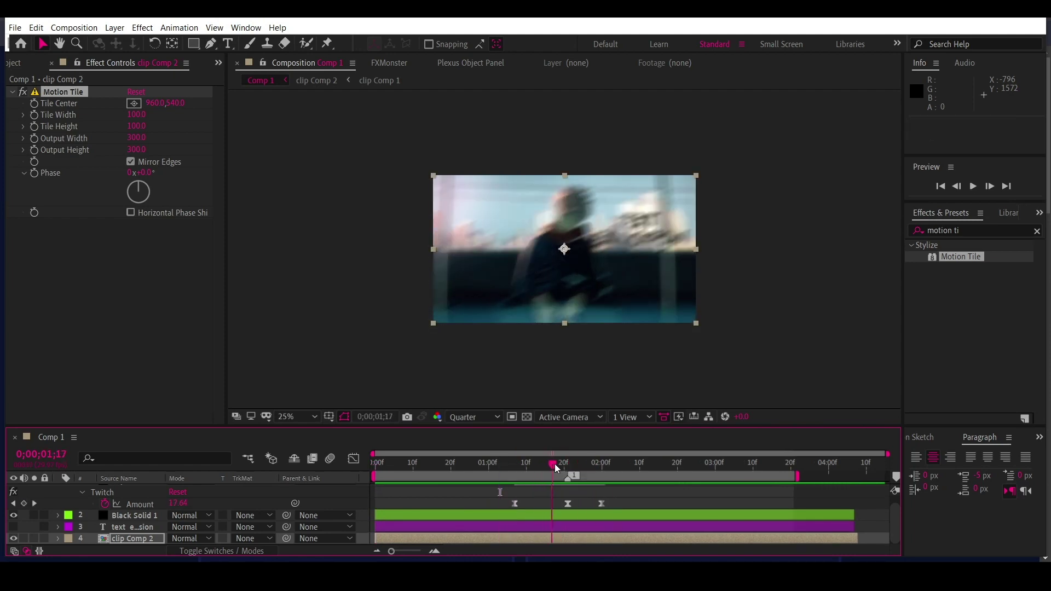
{"action": "left_click", "coordinate": [568, 503]}
{"action": "key", "text": "shift+F3"}
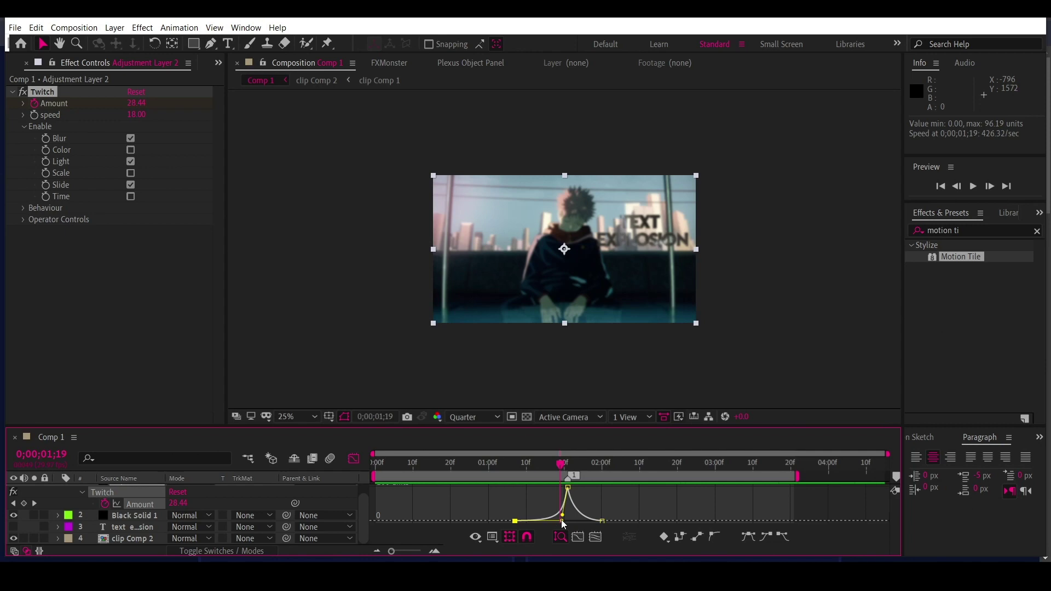
{"action": "left_click", "coordinate": [485, 464]}
{"action": "key", "text": "space"}
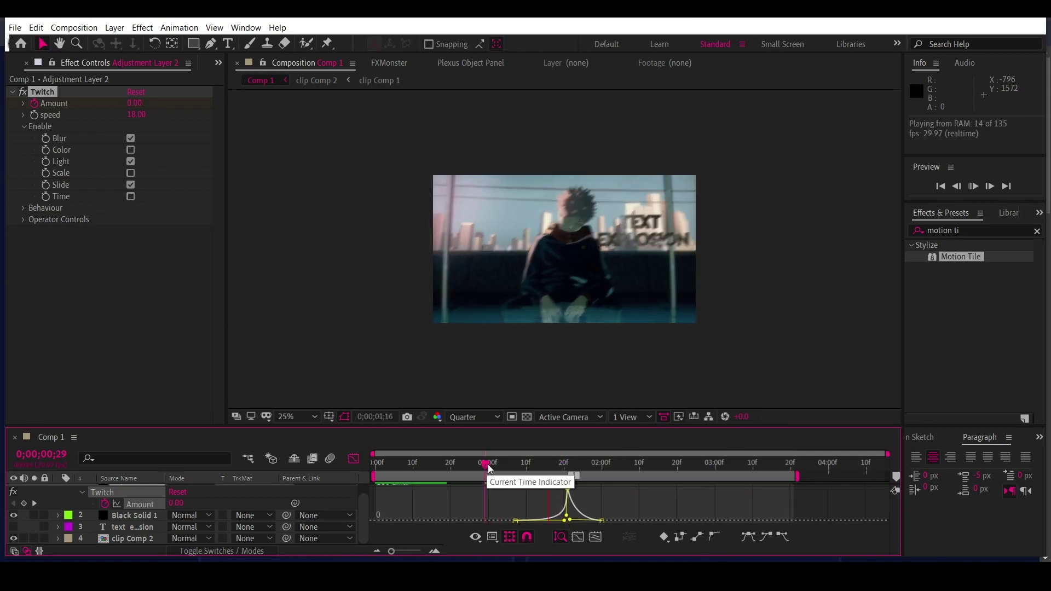
{"action": "key", "text": "space"}
{"action": "left_click", "coordinate": [495, 466]}
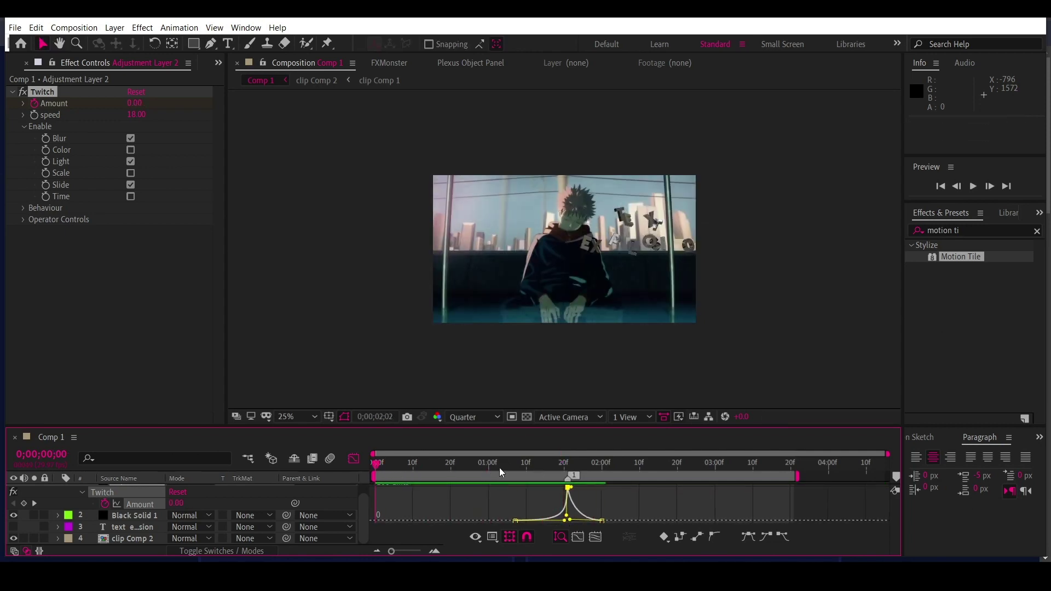
{"action": "key", "text": "space"}
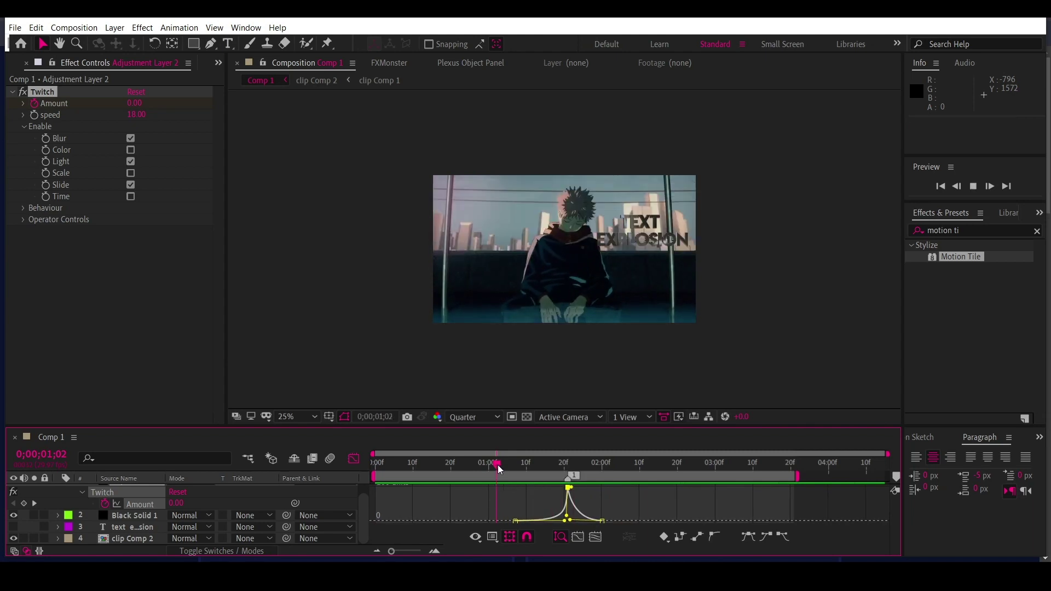
{"action": "key", "text": "shift+F3"}
{"action": "left_click", "coordinate": [465, 466]}
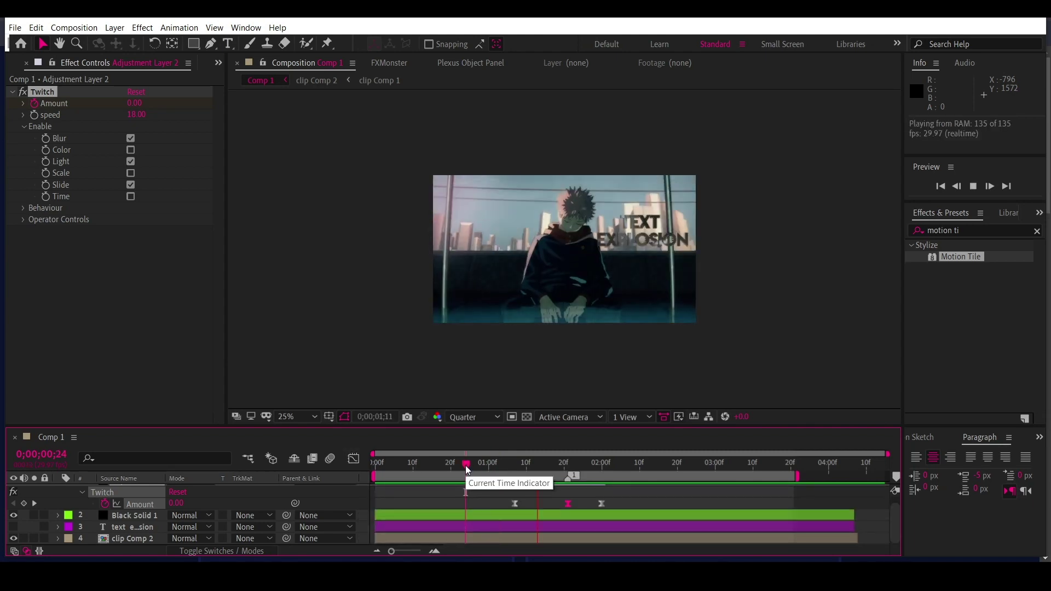
{"action": "left_click_drag", "start_coordinate": [467, 465], "coordinate": [607, 464]}
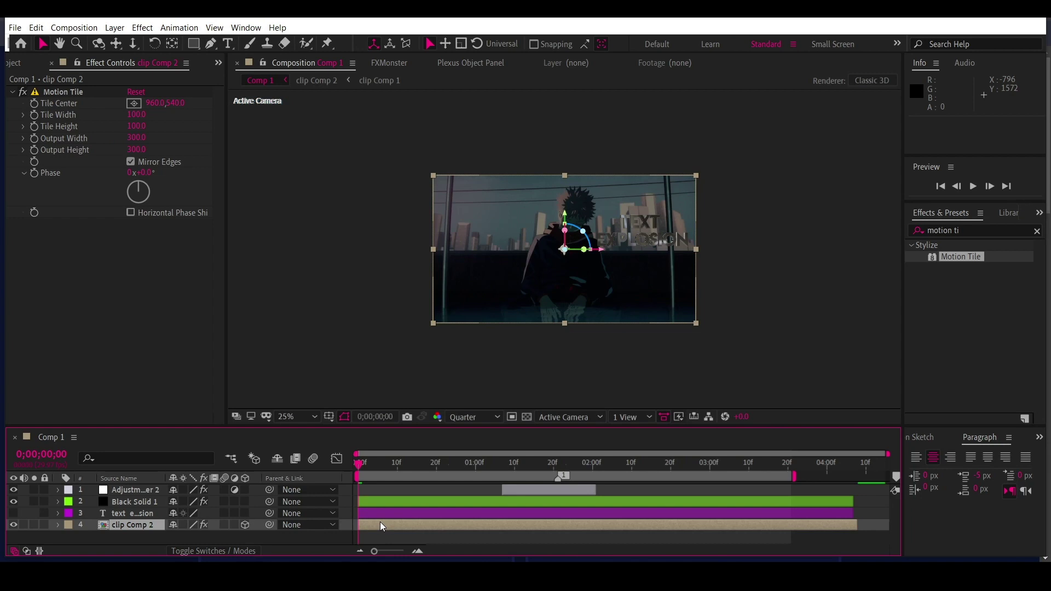
Step: Add Camera 1 to the comp and make Black Solid 1 a 3D layer
{"action": "key", "text": "ctrl+shift+alt+c"}
{"action": "left_click", "coordinate": [408, 433]}
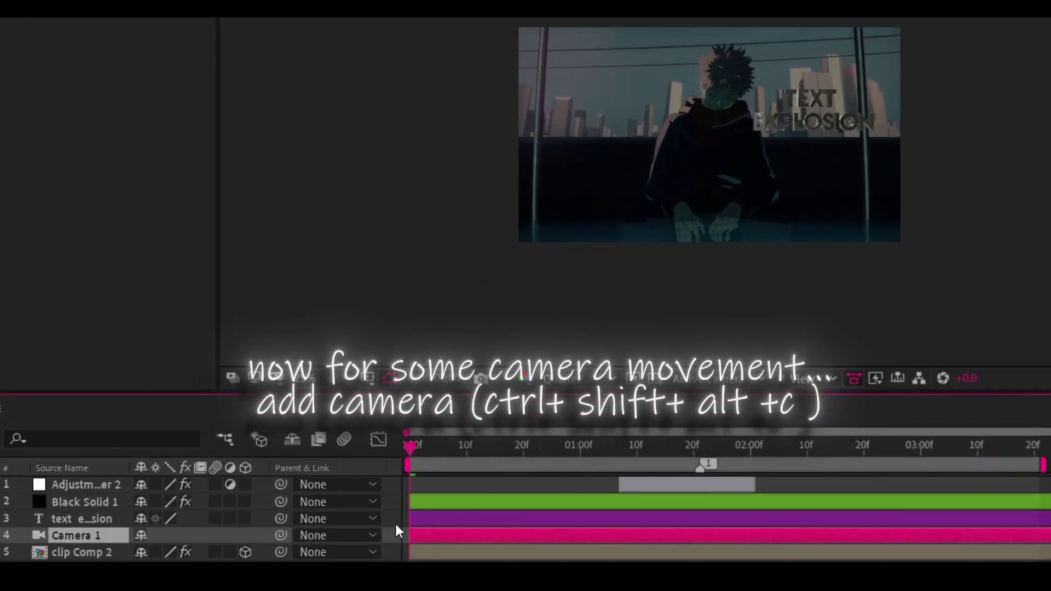
{"action": "left_click", "coordinate": [350, 503]}
{"action": "left_click", "coordinate": [245, 501]}
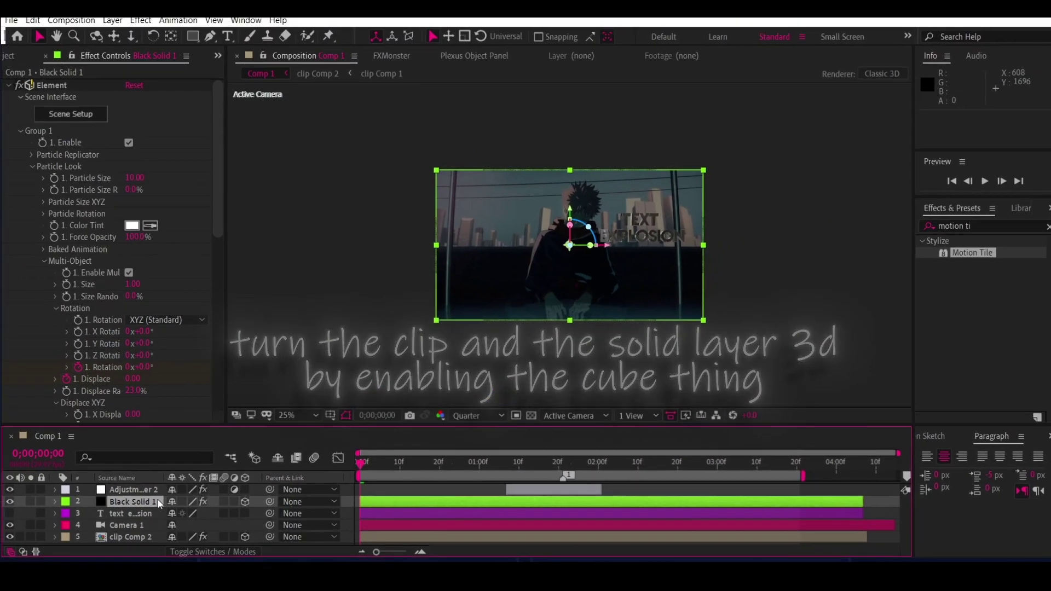
Step: Move Black Solid 1 below Camera 1 and add a Null Object layer
{"action": "left_click_drag", "start_coordinate": [150, 515], "coordinate": [153, 526]}
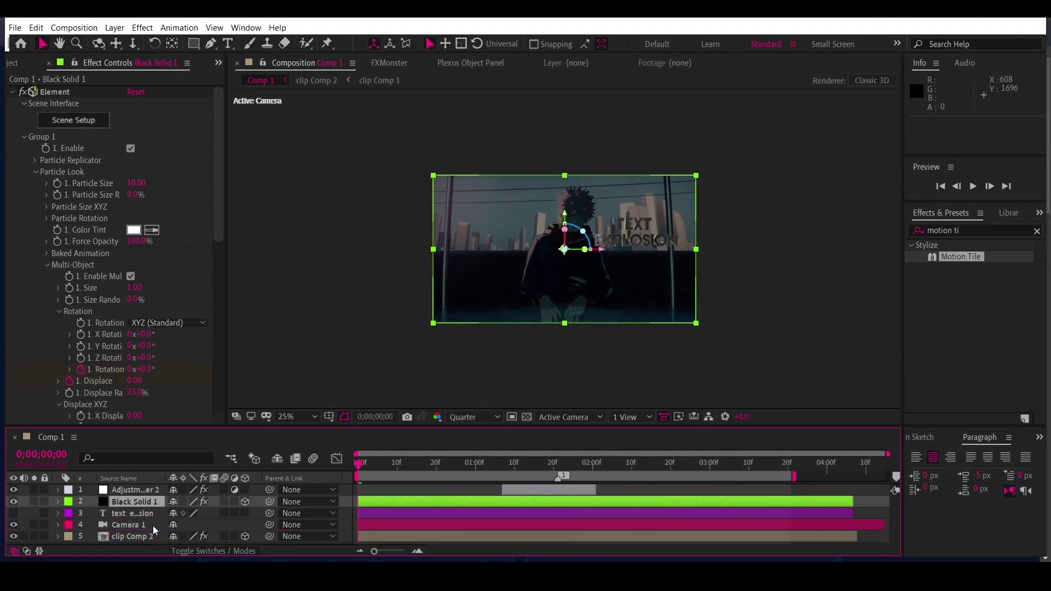
{"action": "left_click", "coordinate": [406, 510]}
{"action": "key", "text": "ctrl+alt+shift+y"}
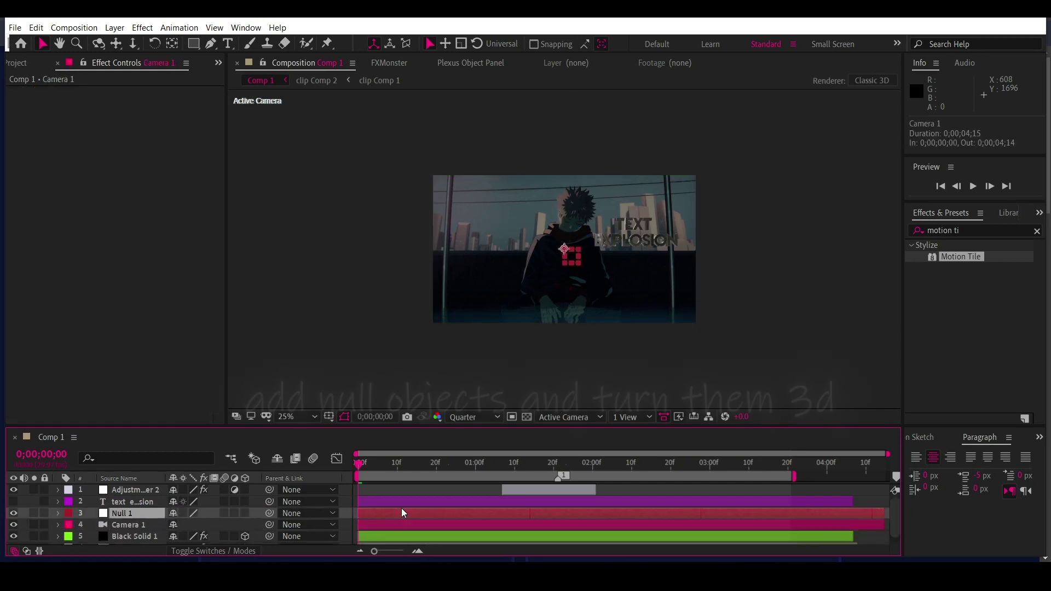
Step: Split Null 1 at 2;19, delete the extra piece, extend it to 3;21, and save
{"action": "left_click_drag", "start_coordinate": [618, 464], "coordinate": [666, 464]}
{"action": "key", "text": "ctrl+shift+d"}
{"action": "key", "text": "Delete"}
{"action": "left_click_drag", "start_coordinate": [667, 513], "coordinate": [797, 513]}
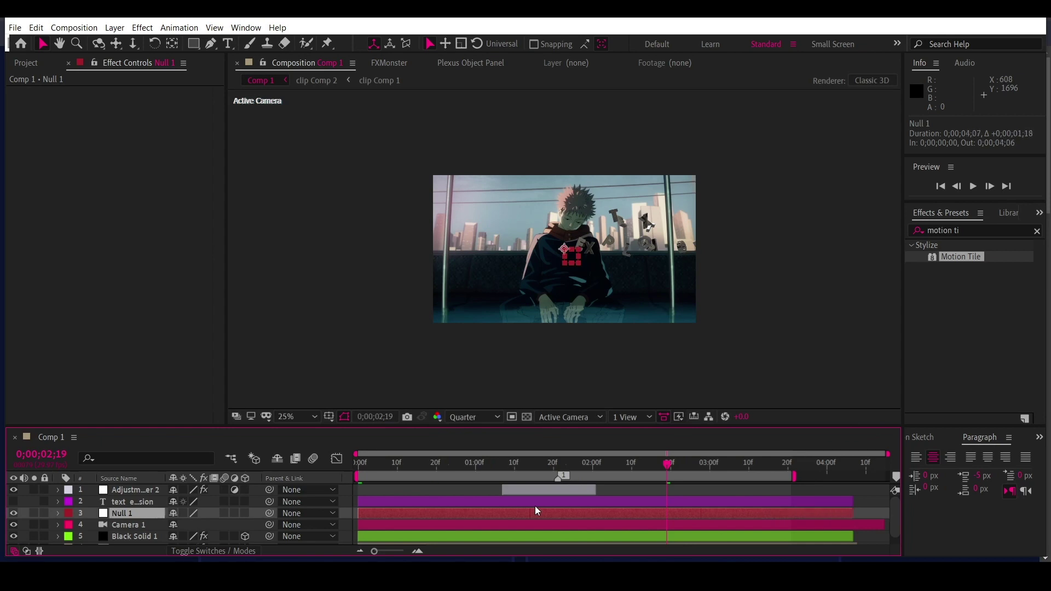
{"action": "key", "text": "ctrl+s"}
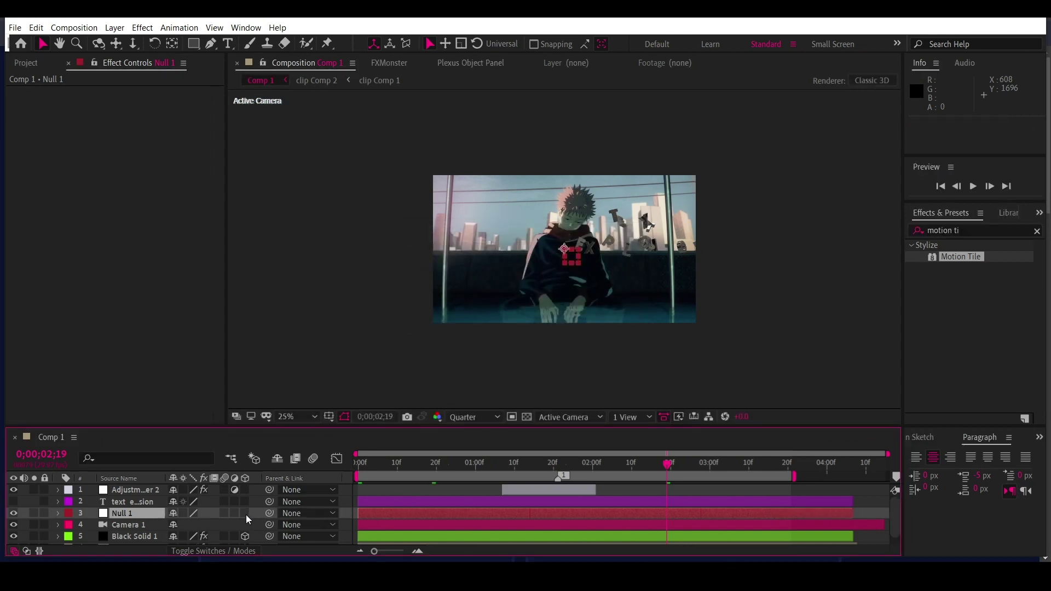
Step: Duplicate the null, chain Camera 1 and the nulls by parenting, and return to frame 0
{"action": "key", "text": "ctrl+d"}
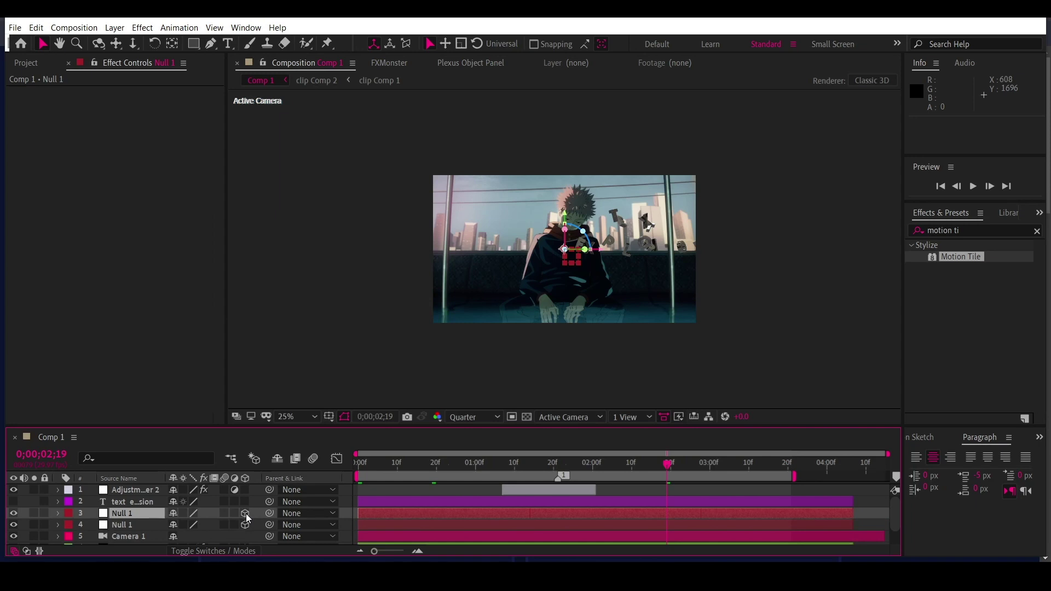
{"action": "scroll", "coordinate": [263, 522], "scroll_direction": "down", "scroll_amount": 3}
{"action": "left_click_drag", "start_coordinate": [269, 516], "coordinate": [170, 504]}
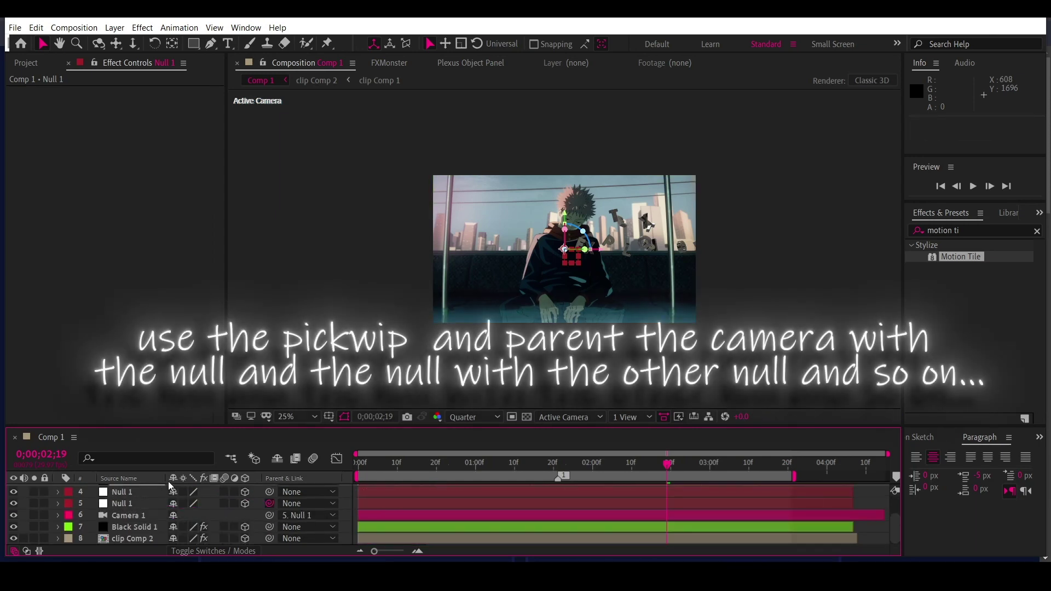
{"action": "left_click_drag", "start_coordinate": [169, 482], "coordinate": [144, 523]}
{"action": "left_click_drag", "start_coordinate": [269, 525], "coordinate": [161, 508]}
{"action": "left_click", "coordinate": [356, 463]}
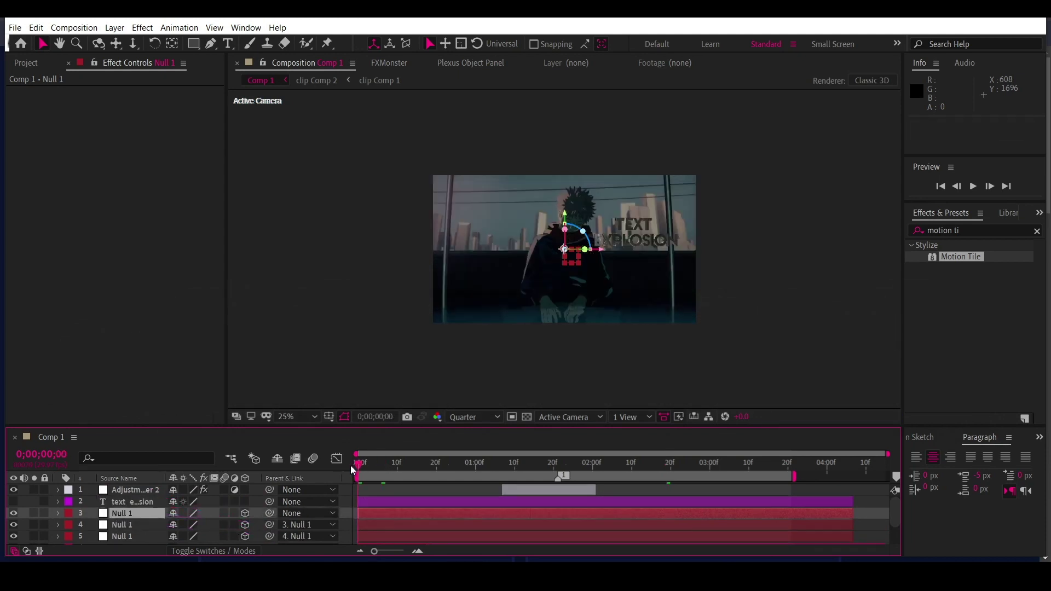
{"action": "left_click", "coordinate": [363, 533]}
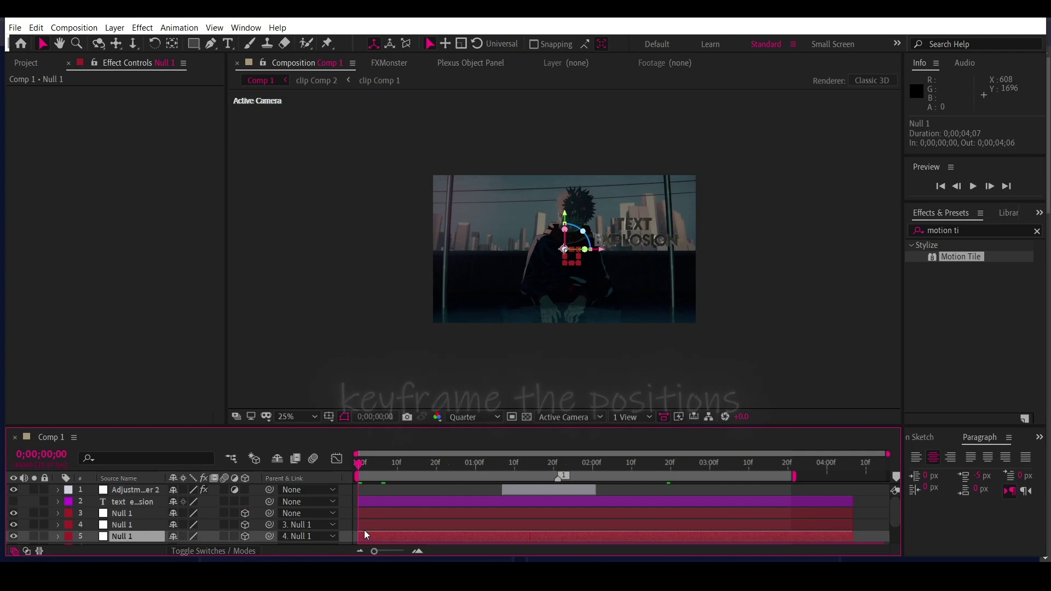
Step: Start a Position keyframe on the layer 5 null at frame 0 and shift its position
{"action": "key", "text": "p"}
{"action": "left_click", "coordinate": [92, 540]}
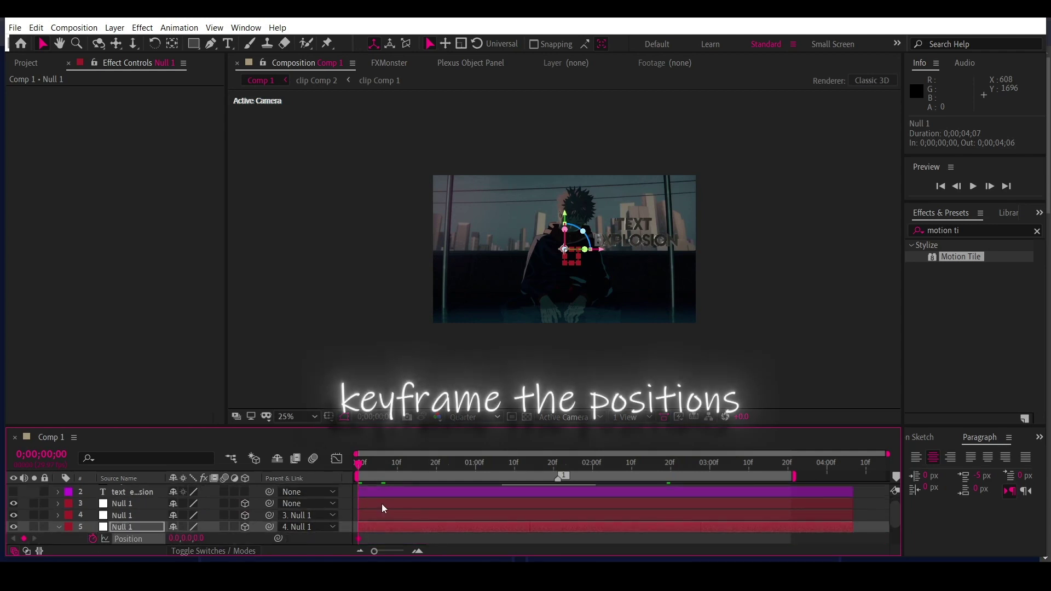
{"action": "scroll", "coordinate": [382, 503], "scroll_direction": "down", "scroll_amount": 2}
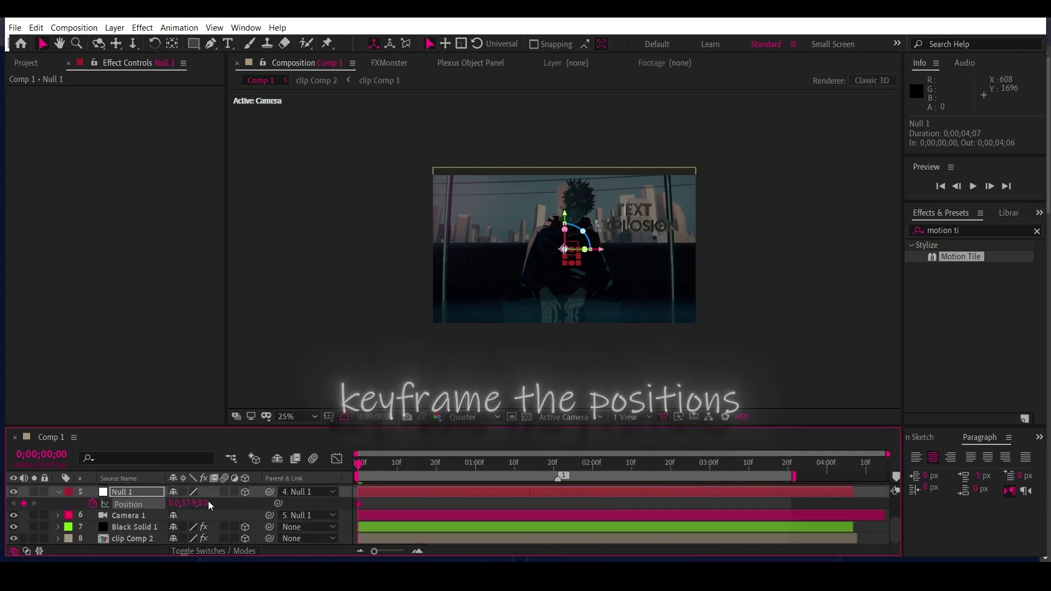
{"action": "left_click_drag", "start_coordinate": [141, 504], "coordinate": [181, 505]}
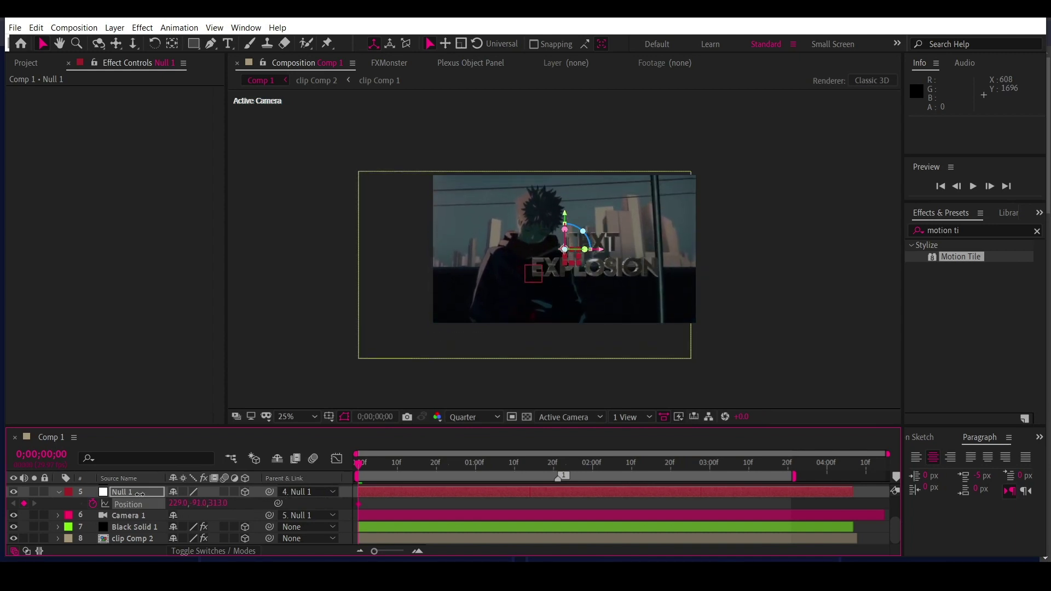
Step: Move Black Solid 1 right and up to Y 434, and enable layer and comp motion blur
{"action": "left_click", "coordinate": [468, 528]}
{"action": "key", "text": "p"}
{"action": "mouse_move", "coordinate": [174, 539]}
{"action": "left_mouse_down"}
{"action": "mouse_move", "coordinate": [188, 539]}
{"action": "mouse_move", "coordinate": [174, 539]}
{"action": "left_mouse_up"}
{"action": "left_click", "coordinate": [347, 508]}
{"action": "left_click", "coordinate": [224, 526]}
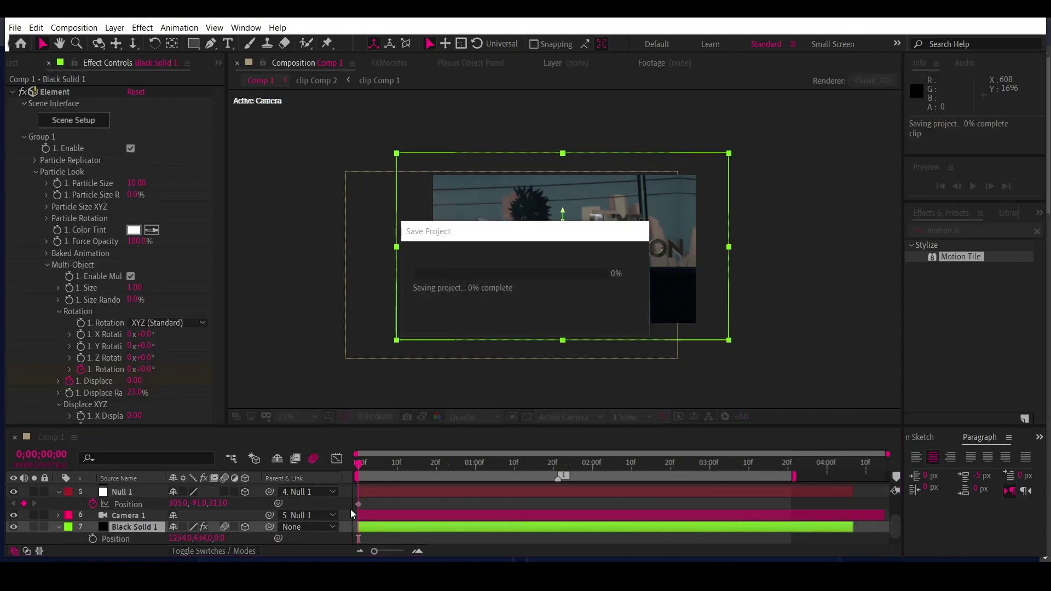
{"action": "left_click", "coordinate": [313, 458]}
Step: Key the null moving from 0,0,0 at frame 0 to 305,-91,313 near 1;20
{"action": "left_click_drag", "start_coordinate": [358, 463], "coordinate": [561, 464]}
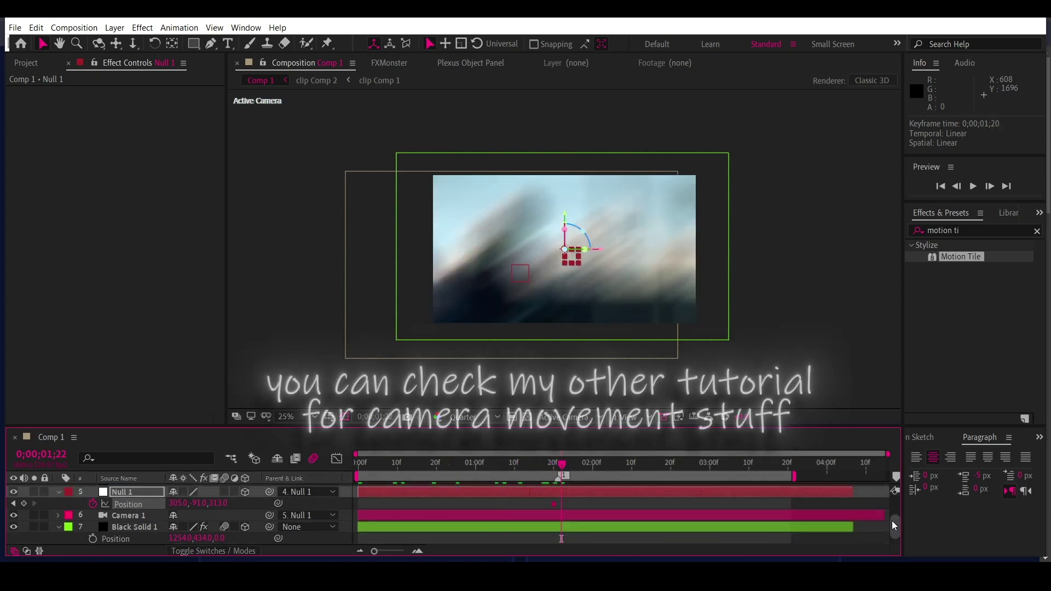
{"action": "key", "text": "space"}
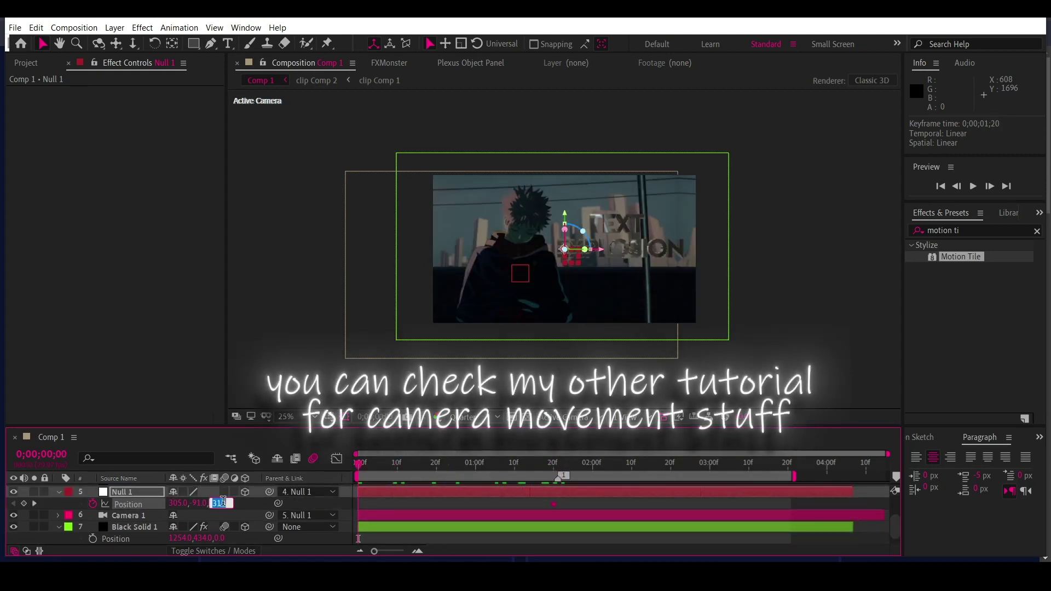
{"action": "type", "text": "0"}
{"action": "key", "text": "Return"}
{"action": "left_click", "coordinate": [180, 504]}
{"action": "type", "text": "960"}
{"action": "key", "text": "Return"}
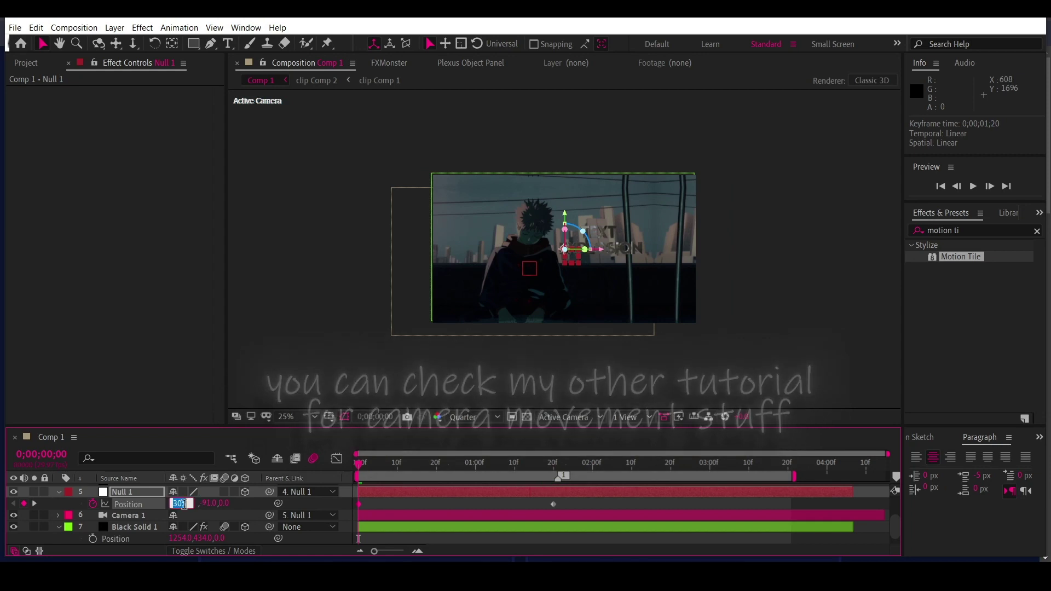
{"action": "left_click", "coordinate": [197, 503]}
{"action": "type", "text": "0"}
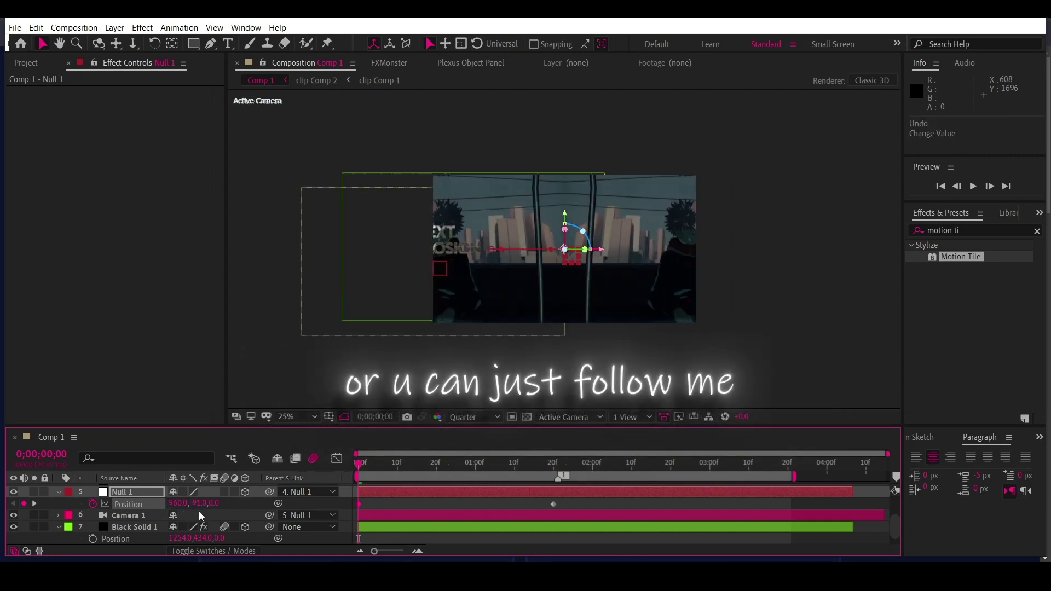
{"action": "key", "text": "Return"}
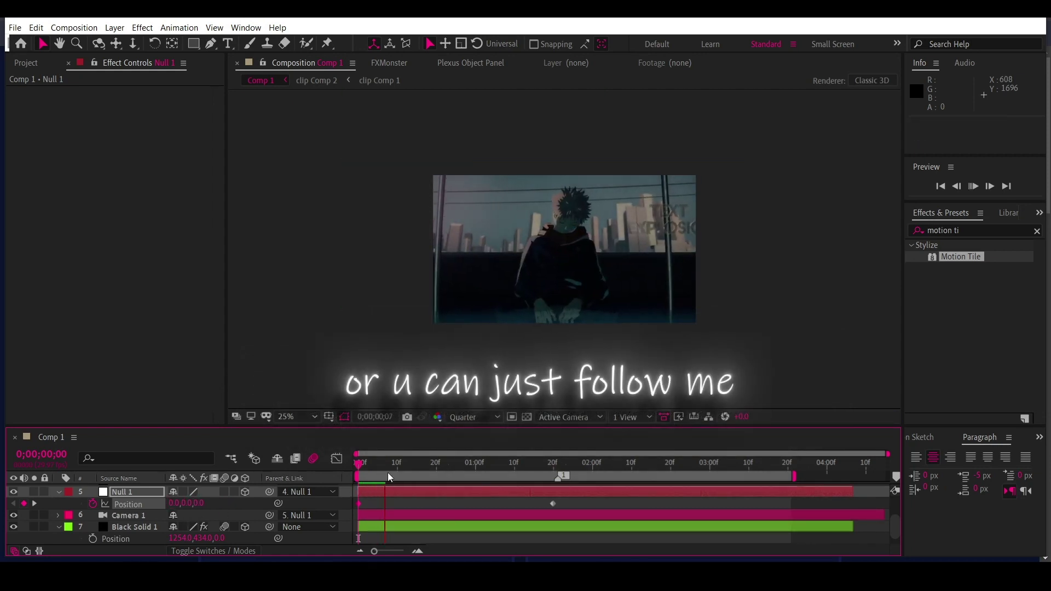
Step: Check the null's Position speed curve in the Graph Editor, then set time to 1;17
{"action": "key", "text": "shift+F3"}
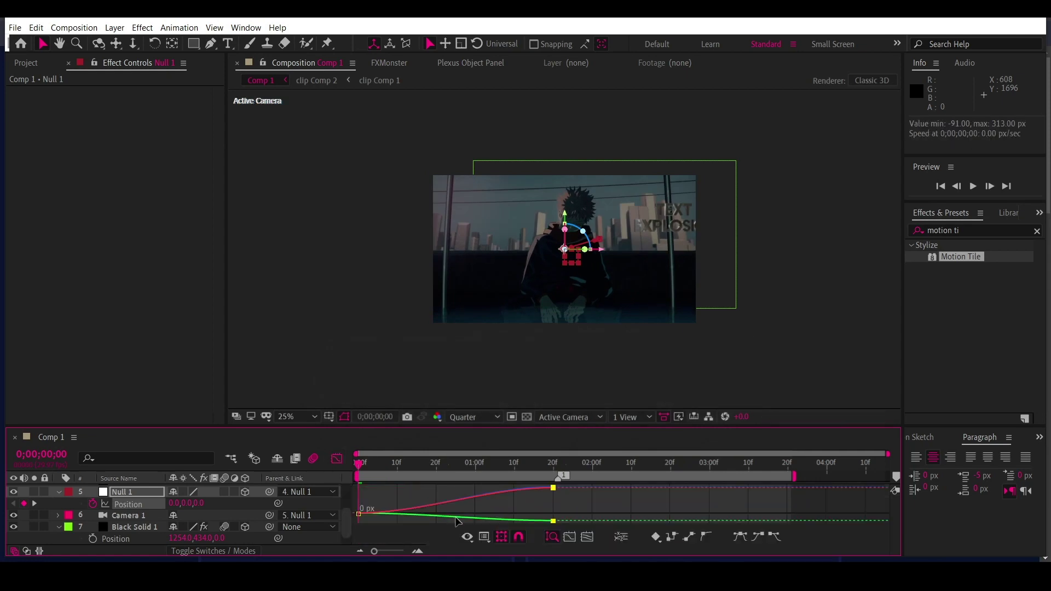
{"action": "left_click", "coordinate": [483, 536]}
{"action": "left_click", "coordinate": [520, 419]}
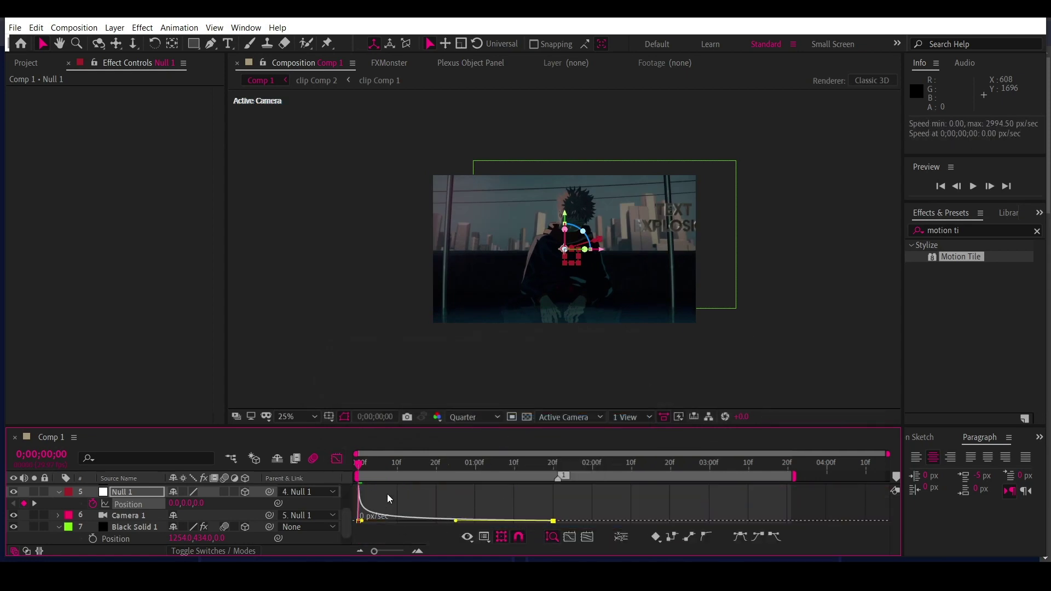
{"action": "key", "text": "shift+F3"}
{"action": "scroll", "coordinate": [114, 540], "scroll_direction": "down", "scroll_amount": 1}
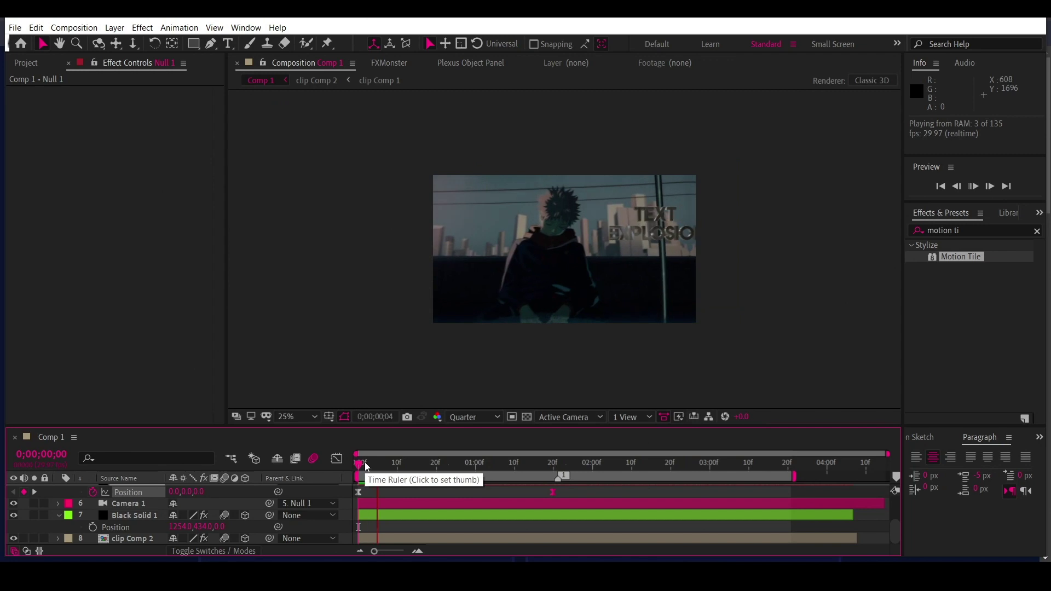
{"action": "left_click", "coordinate": [546, 466]}
{"action": "scroll", "coordinate": [545, 525], "scroll_direction": "up", "scroll_amount": 5}
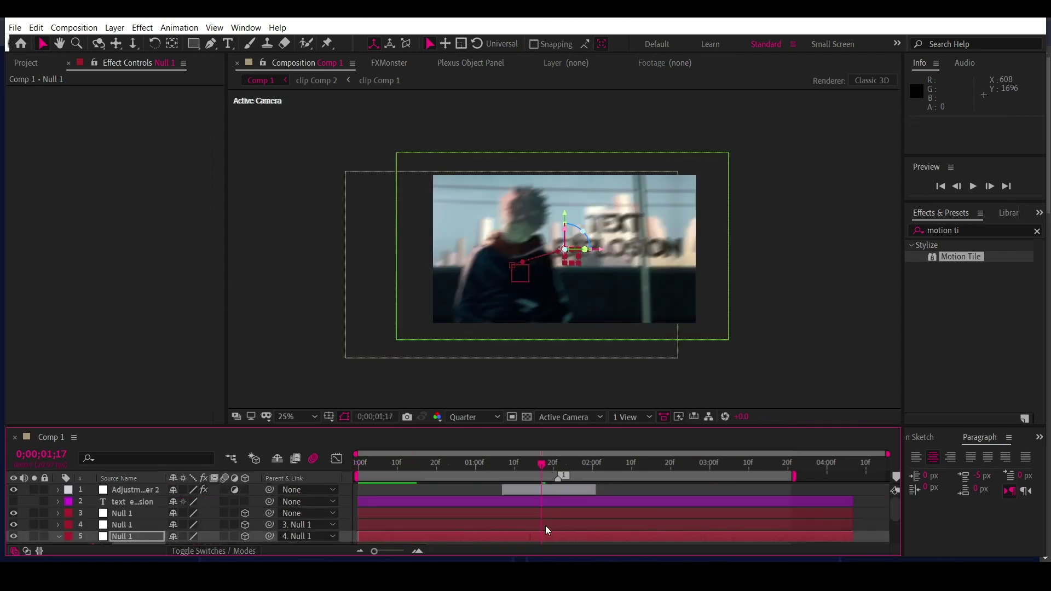
Step: Key the layer 4 null's position at 3;07 and slide that keyframe to about 3;16
{"action": "scroll", "coordinate": [543, 505], "scroll_direction": "down", "scroll_amount": 2}
{"action": "left_click_drag", "start_coordinate": [702, 462], "coordinate": [737, 462]}
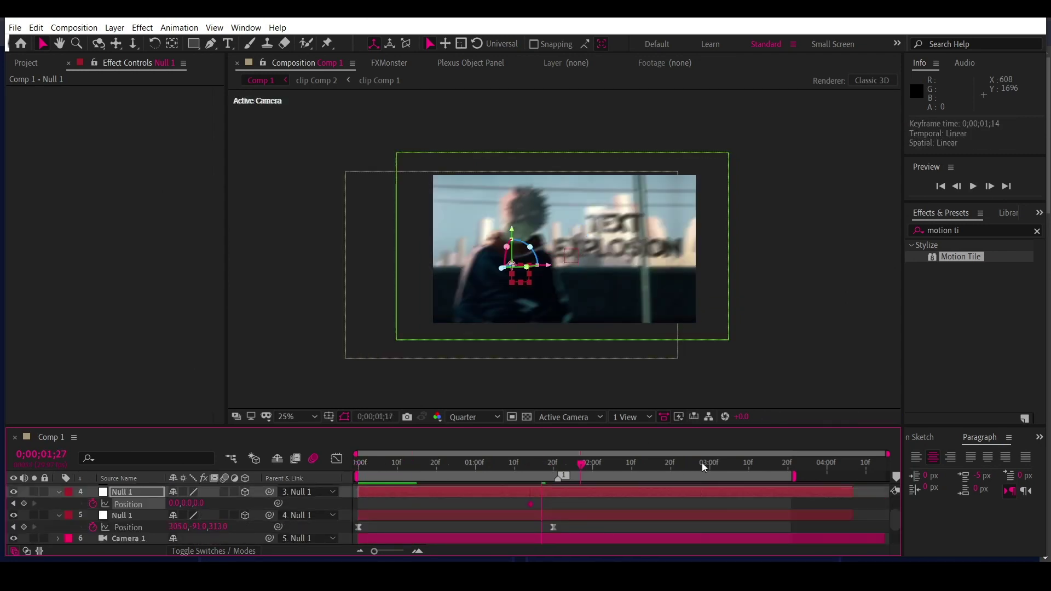
{"action": "mouse_move", "coordinate": [158, 502]}
{"action": "left_mouse_down"}
{"action": "mouse_move", "coordinate": [215, 502]}
{"action": "mouse_move", "coordinate": [194, 503]}
{"action": "left_mouse_up"}
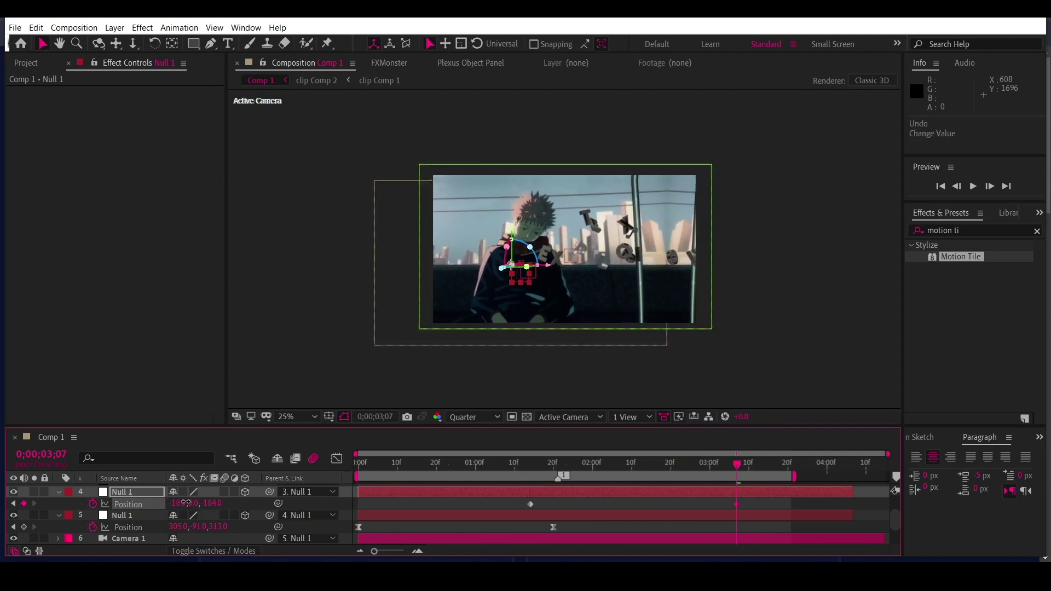
{"action": "left_click_drag", "start_coordinate": [737, 503], "coordinate": [772, 504]}
{"action": "left_click", "coordinate": [531, 503]}
Step: Ease the null's speed curve into a burst-then-settle shape and save the project
{"action": "key", "text": "shift+F3"}
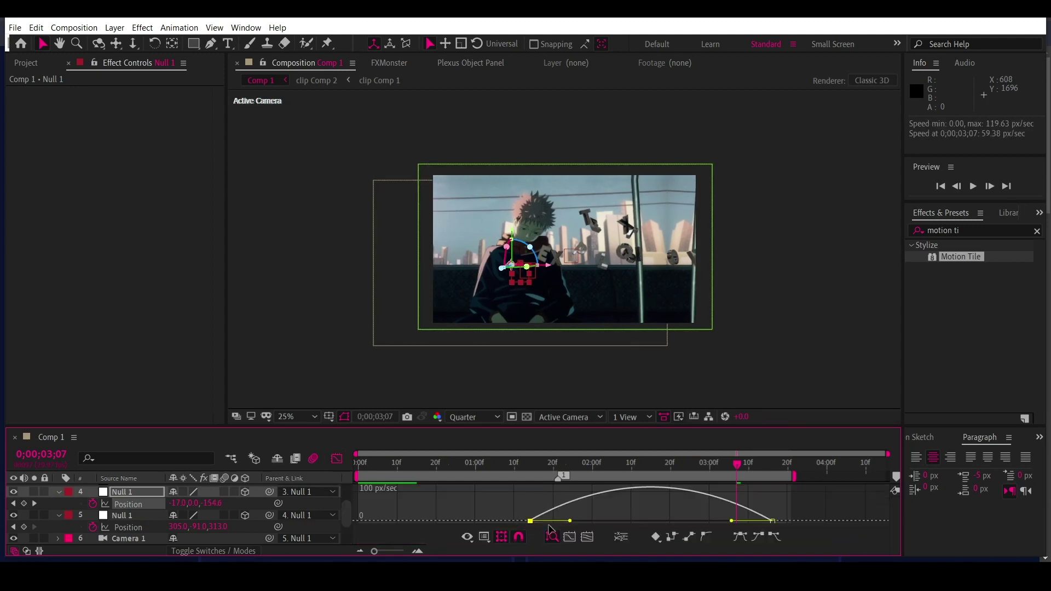
{"action": "left_click_drag", "start_coordinate": [569, 520], "coordinate": [561, 520]}
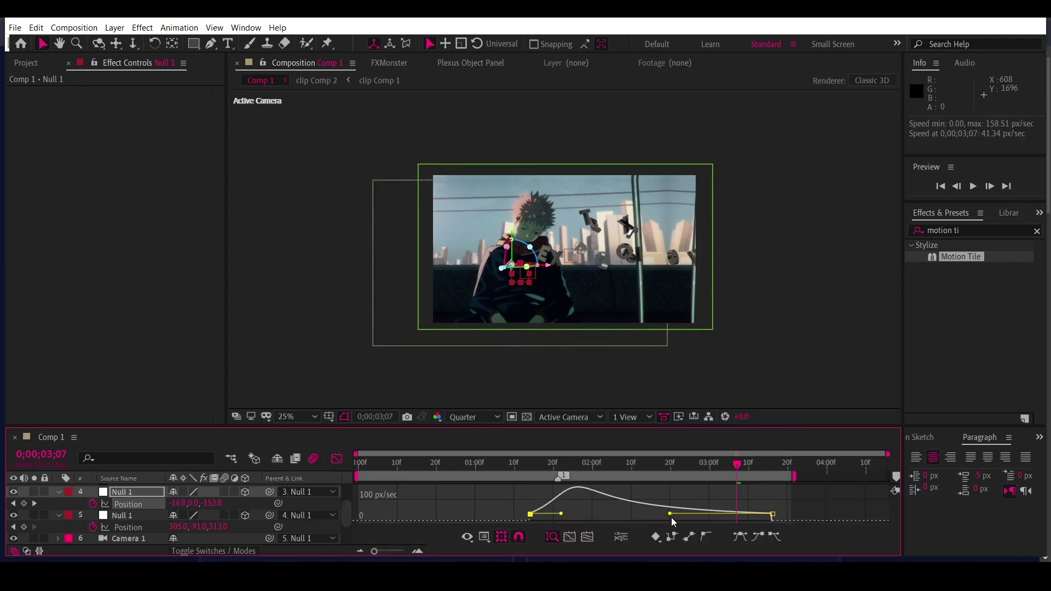
{"action": "mouse_move", "coordinate": [731, 520]}
{"action": "left_mouse_down"}
{"action": "mouse_move", "coordinate": [669, 514]}
{"action": "mouse_move", "coordinate": [688, 520]}
{"action": "left_mouse_up"}
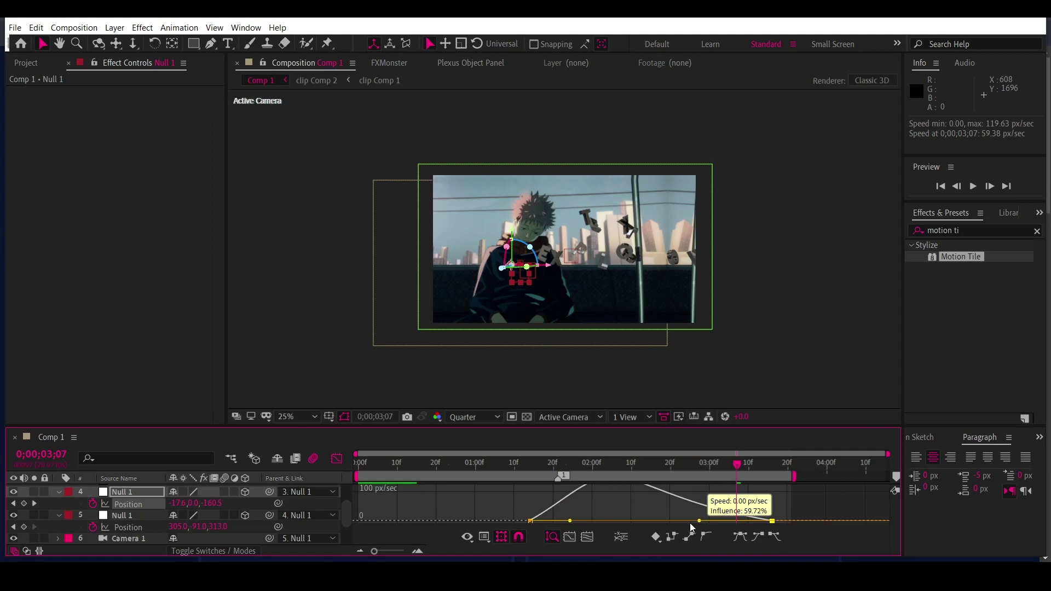
{"action": "left_click_drag", "start_coordinate": [561, 520], "coordinate": [565, 525]}
{"action": "left_click_drag", "start_coordinate": [687, 521], "coordinate": [672, 520]}
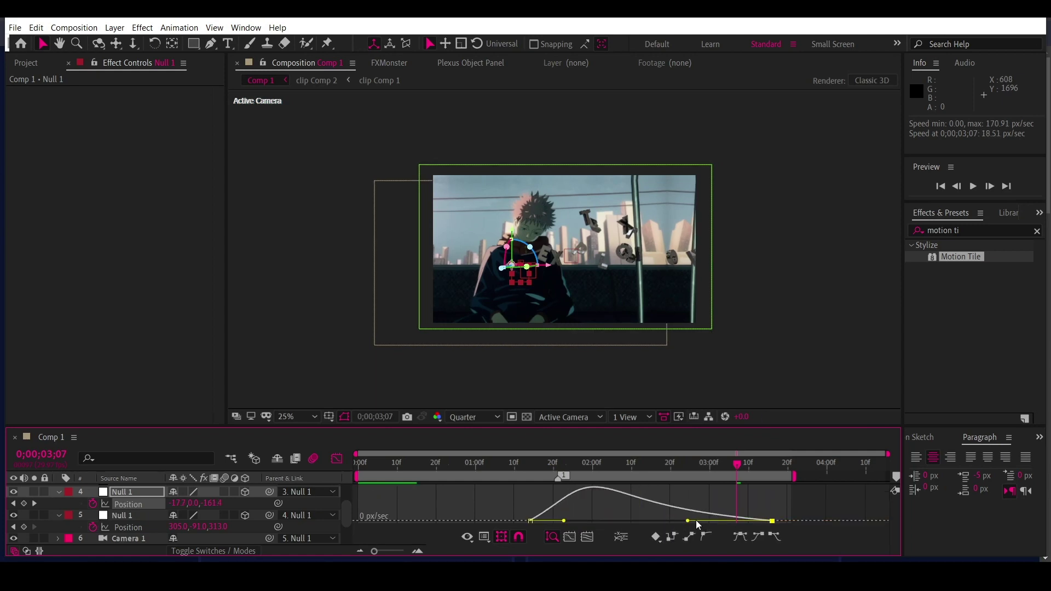
{"action": "left_click_drag", "start_coordinate": [564, 521], "coordinate": [556, 520]}
{"action": "left_click", "coordinate": [337, 458]}
{"action": "key", "text": "ctrl+s"}
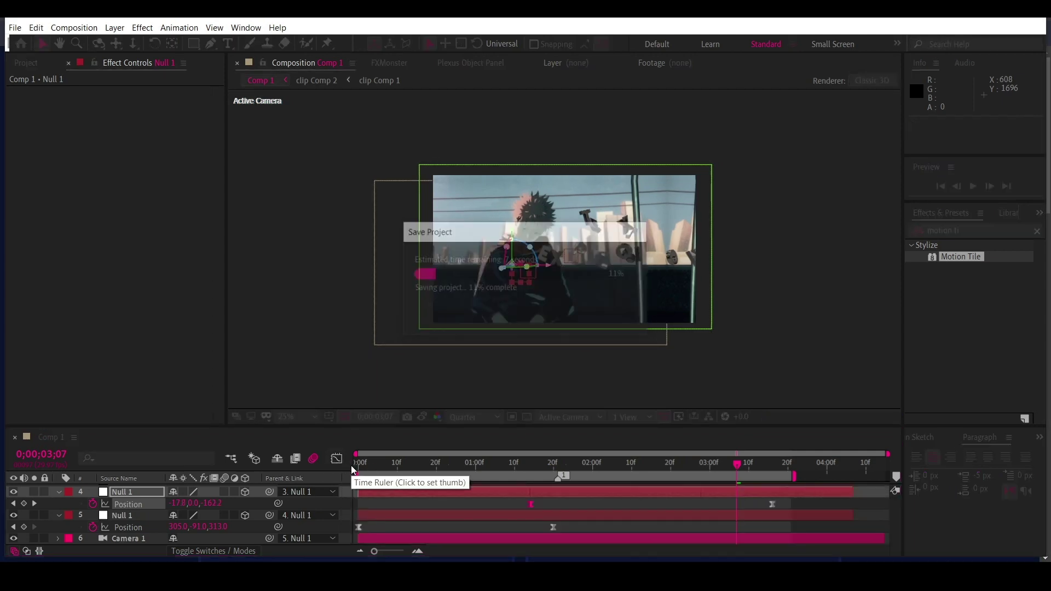
{"action": "left_click", "coordinate": [359, 463]}
{"action": "key", "text": "space"}
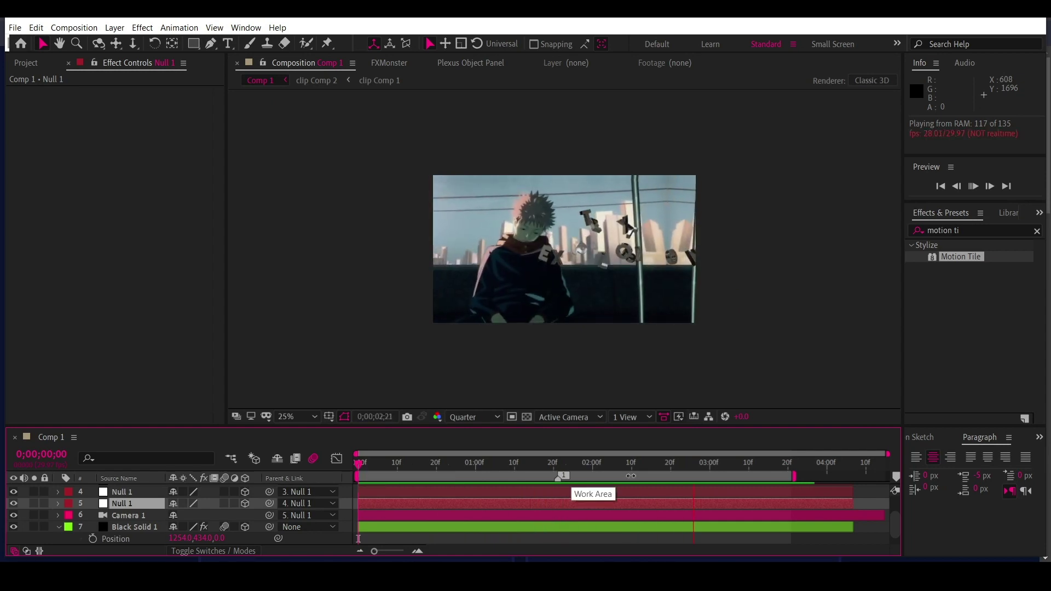
{"action": "key", "text": "space"}
{"action": "left_click", "coordinate": [554, 463]}
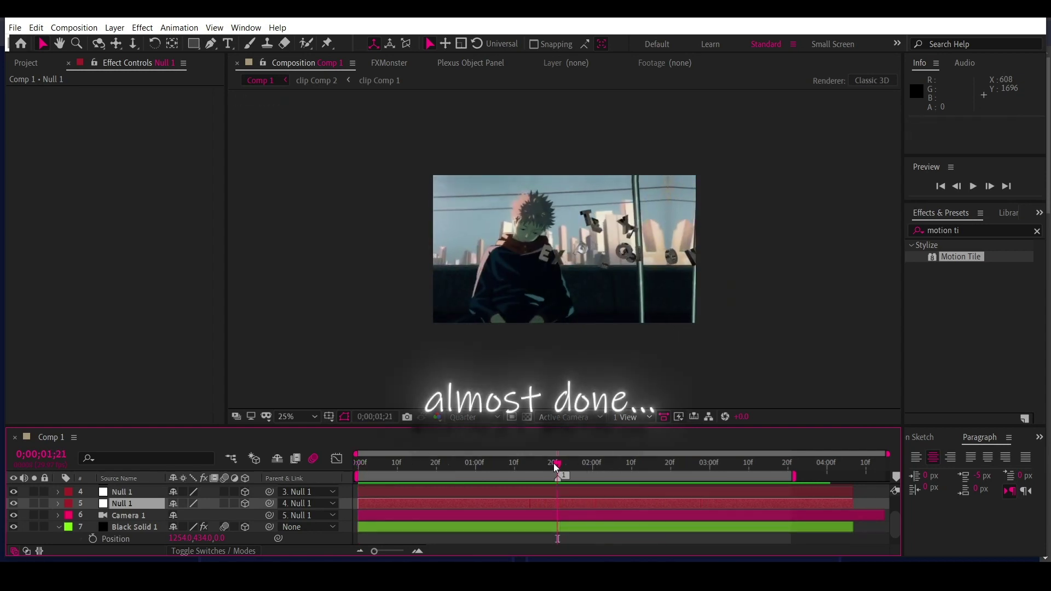
{"action": "key", "text": "space"}
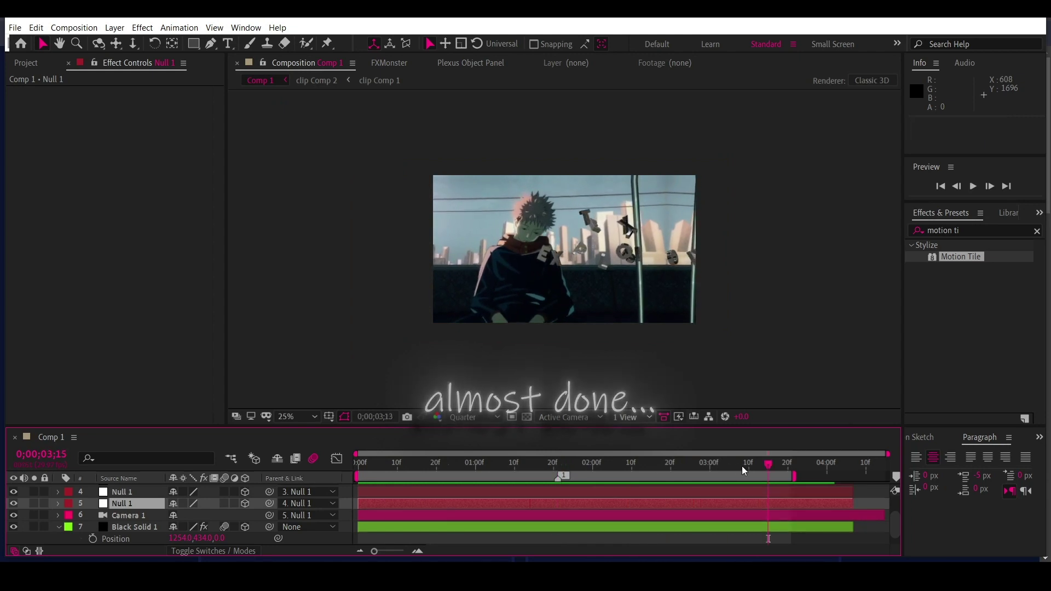
{"action": "key", "text": "space"}
{"action": "left_click_drag", "start_coordinate": [770, 466], "coordinate": [576, 467]}
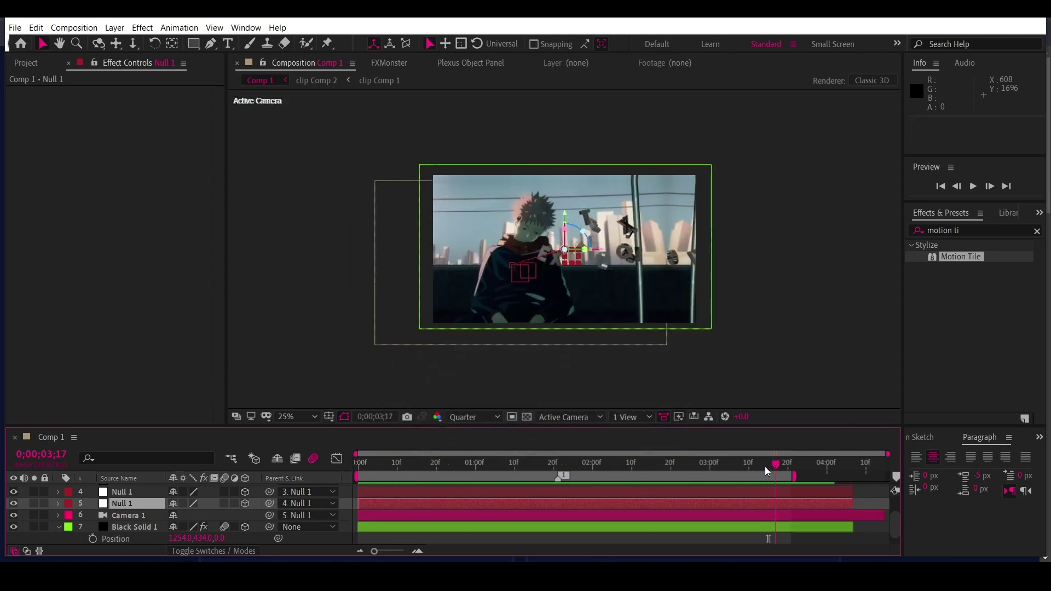
{"action": "left_click", "coordinate": [550, 526]}
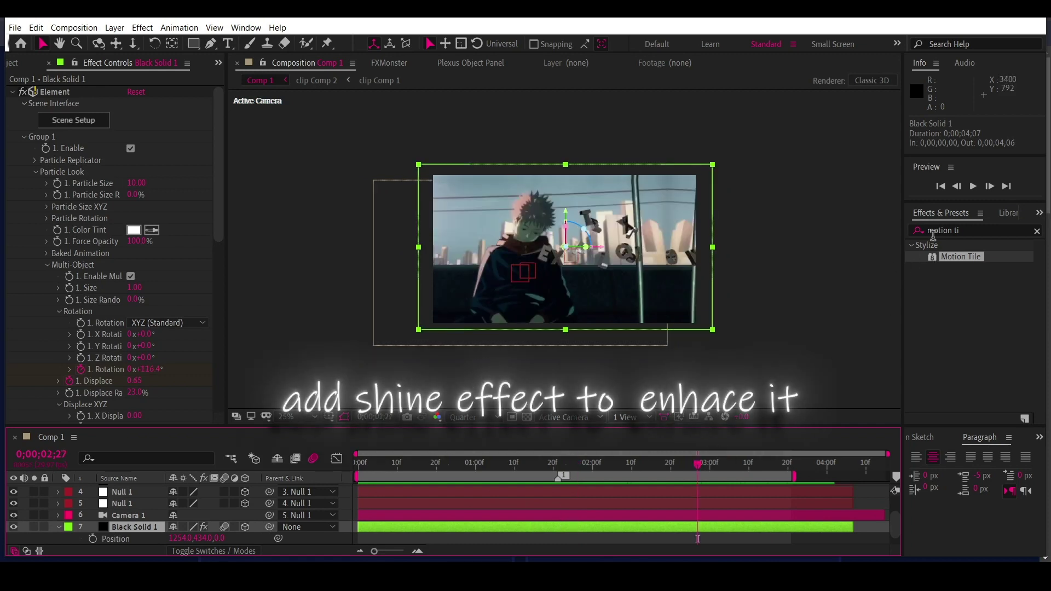
Step: Apply Trapcode Shine to Black Solid 1 with rays emitted from the 3D light Shine
{"action": "left_click", "coordinate": [933, 231]}
{"action": "type", "text": "sh"}
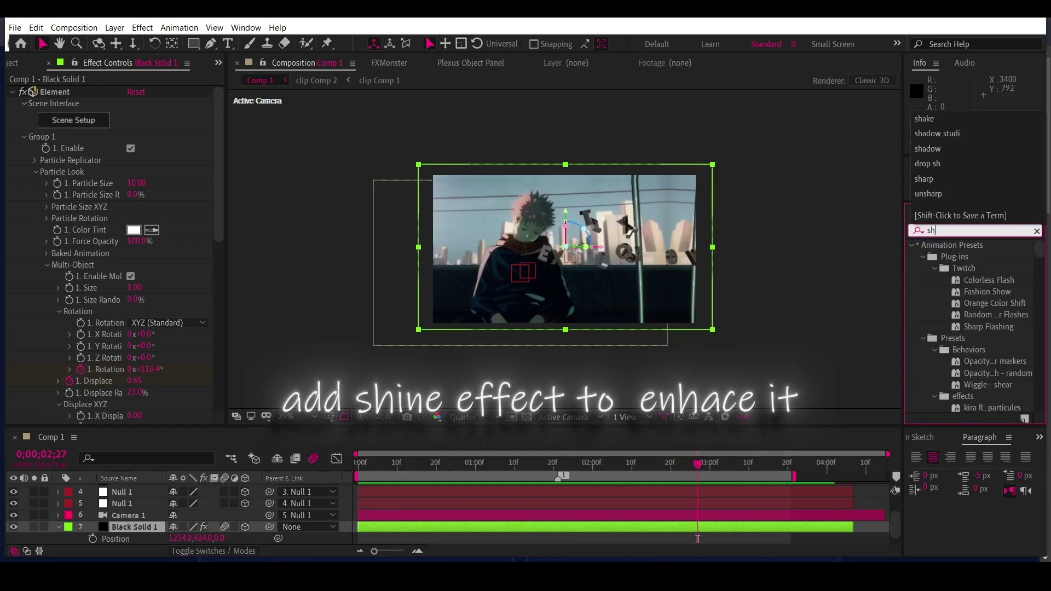
{"action": "type", "text": "ine"}
{"action": "left_click_drag", "start_coordinate": [951, 256], "coordinate": [536, 239]}
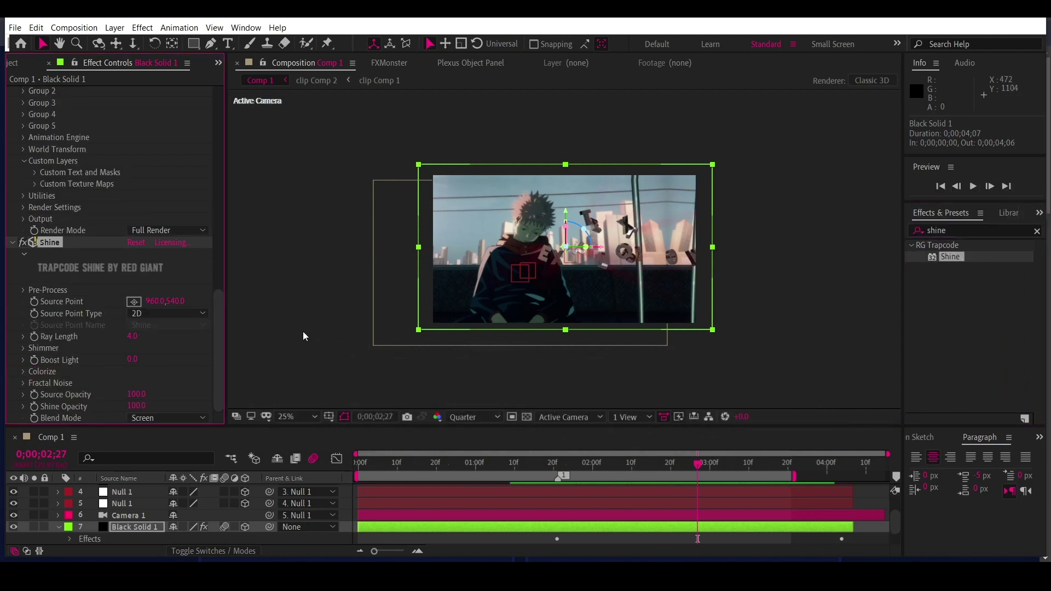
{"action": "left_click_drag", "start_coordinate": [223, 306], "coordinate": [222, 85]}
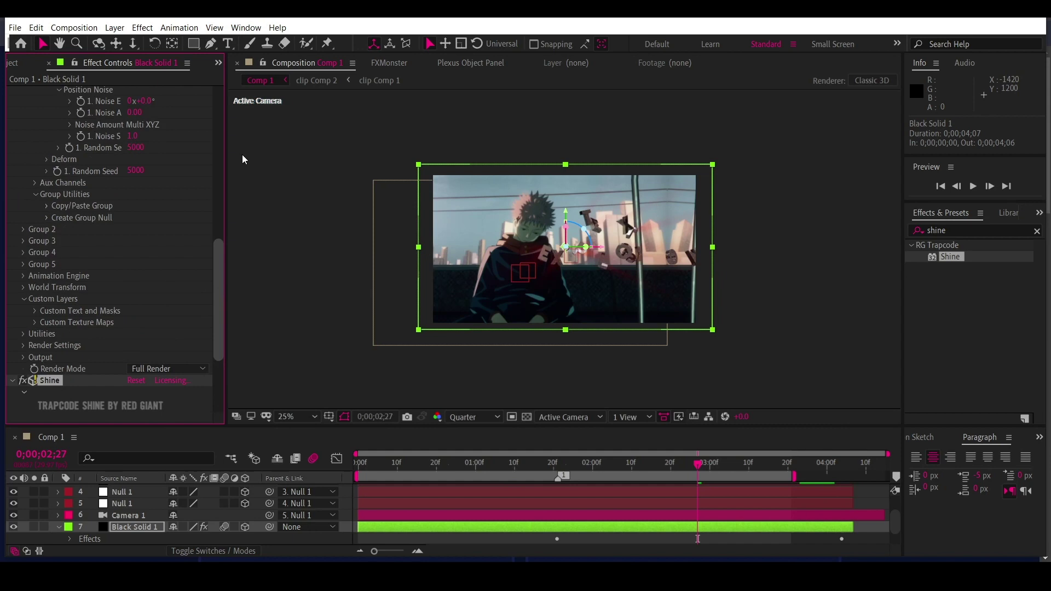
{"action": "left_click", "coordinate": [14, 93]}
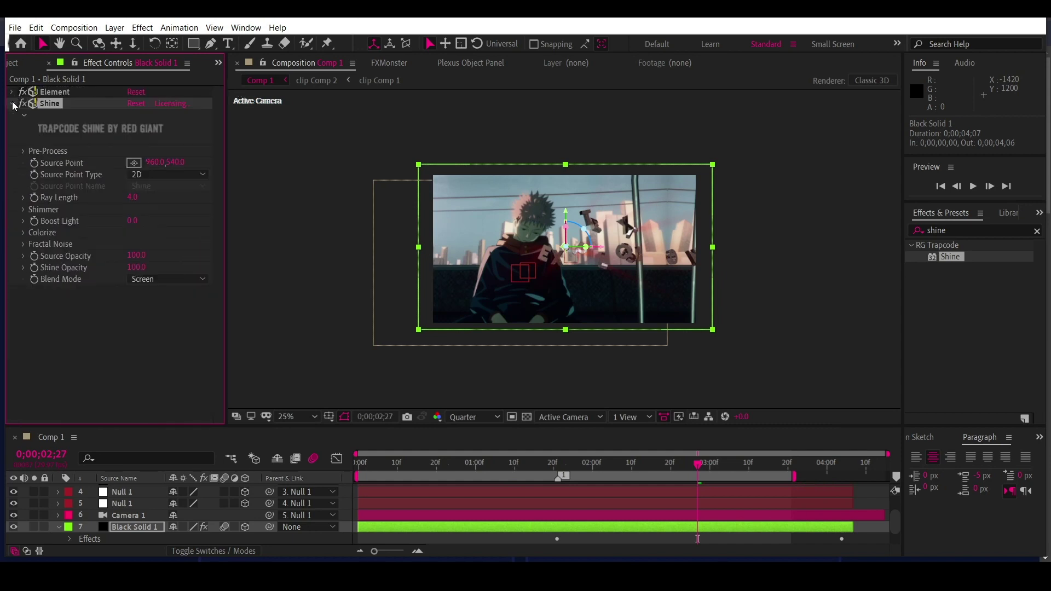
{"action": "left_click", "coordinate": [143, 176]}
{"action": "left_click", "coordinate": [154, 198]}
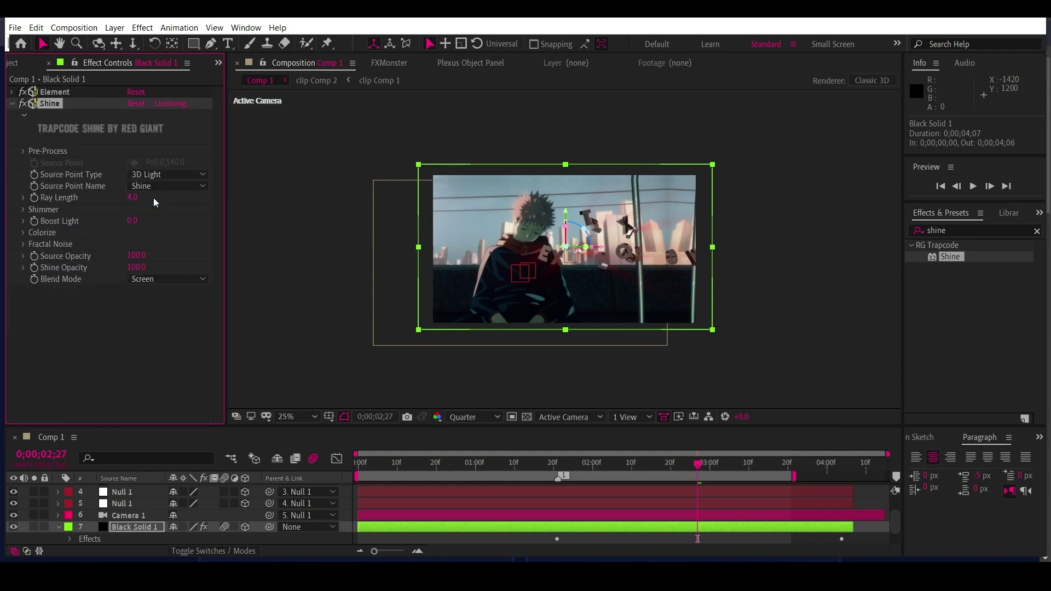
Step: Colorize Shine by Luminance using One Color set to white (FFFFFF)
{"action": "left_click", "coordinate": [25, 232]}
{"action": "left_click", "coordinate": [160, 258]}
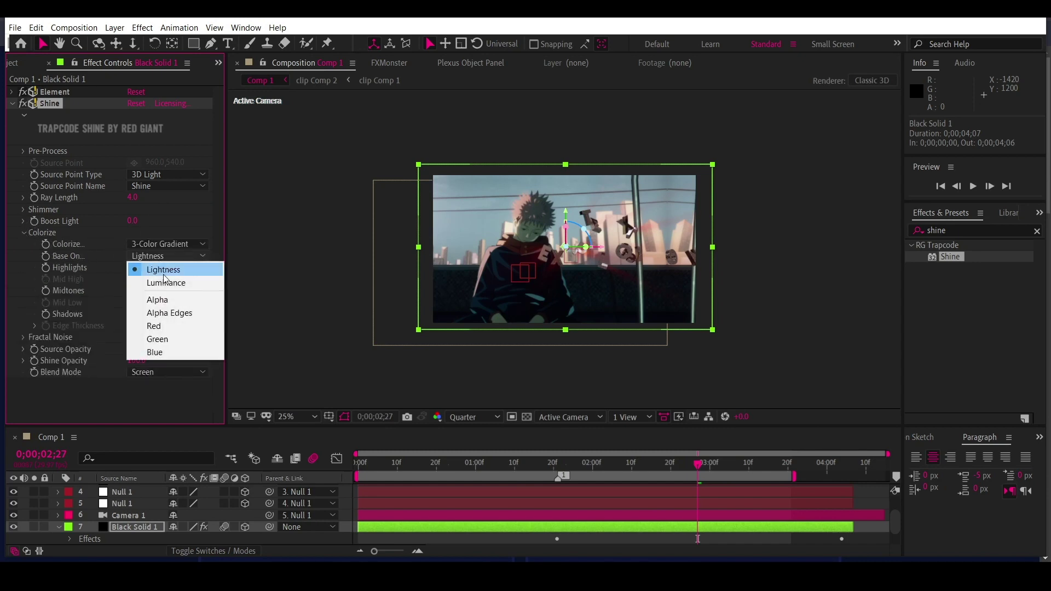
{"action": "left_click", "coordinate": [167, 283]}
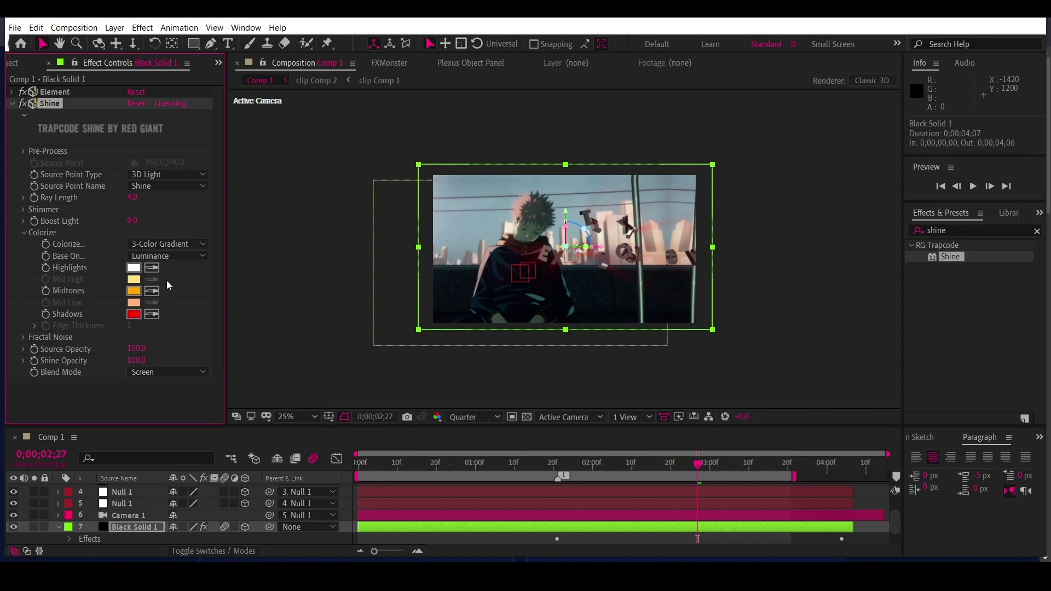
{"action": "left_click", "coordinate": [167, 245]}
{"action": "left_click", "coordinate": [199, 94]}
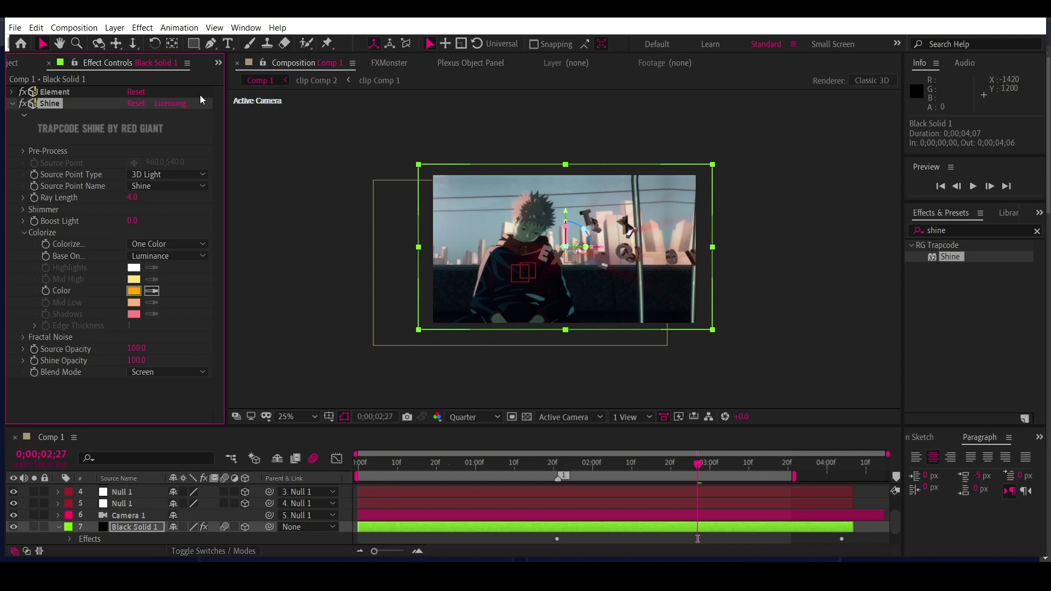
{"action": "left_click", "coordinate": [134, 290]}
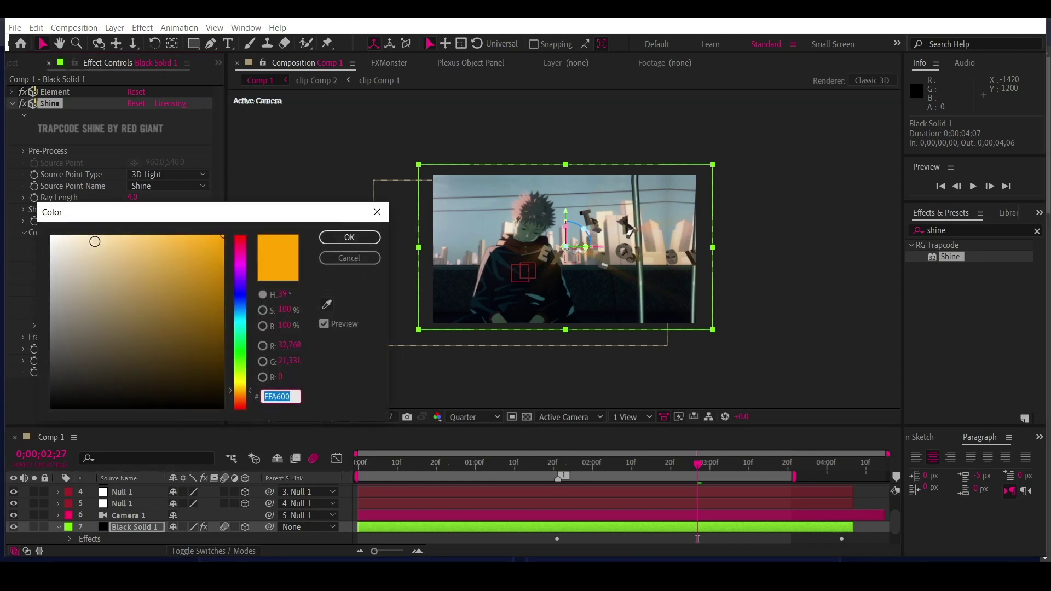
{"action": "left_click_drag", "start_coordinate": [110, 273], "coordinate": [22, 185]}
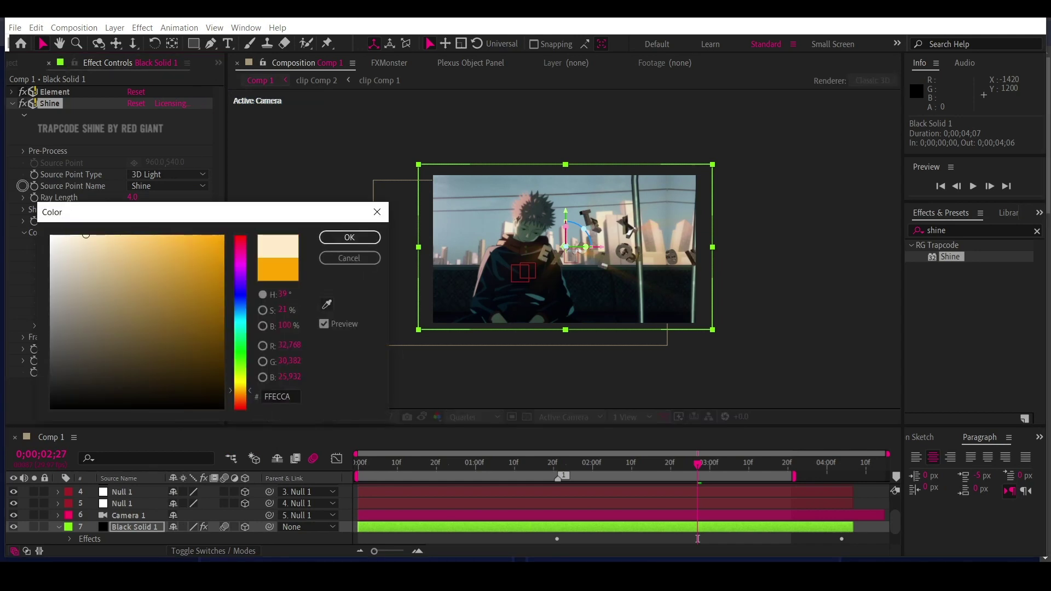
{"action": "left_click", "coordinate": [329, 241]}
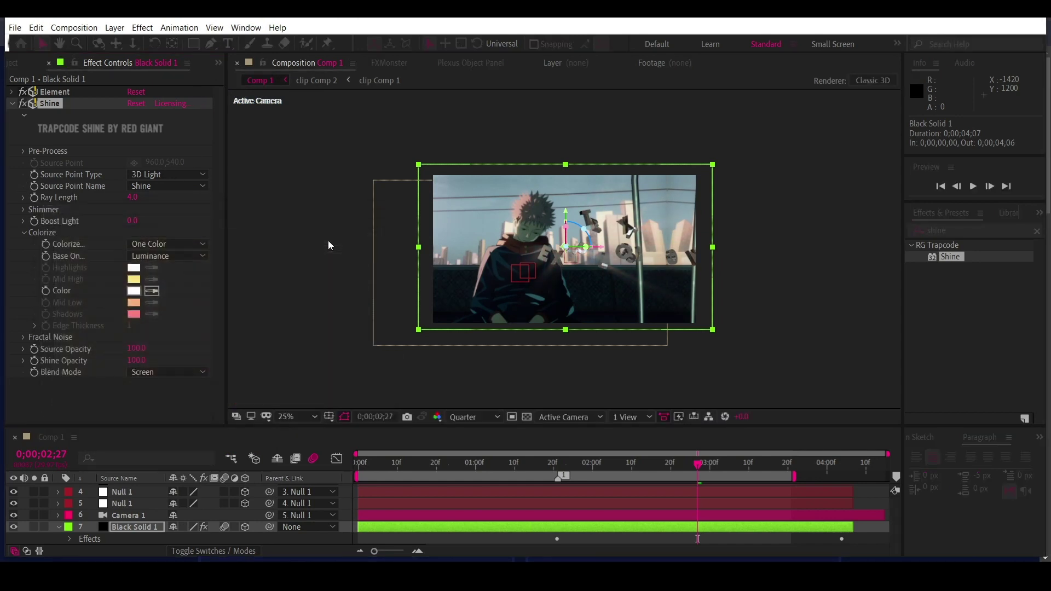
Step: Set Shine's Ray Length to 1.2 and preview the composition with the new rays
{"action": "left_click", "coordinate": [130, 198]}
{"action": "type", "text": "2"}
{"action": "key", "text": "Return"}
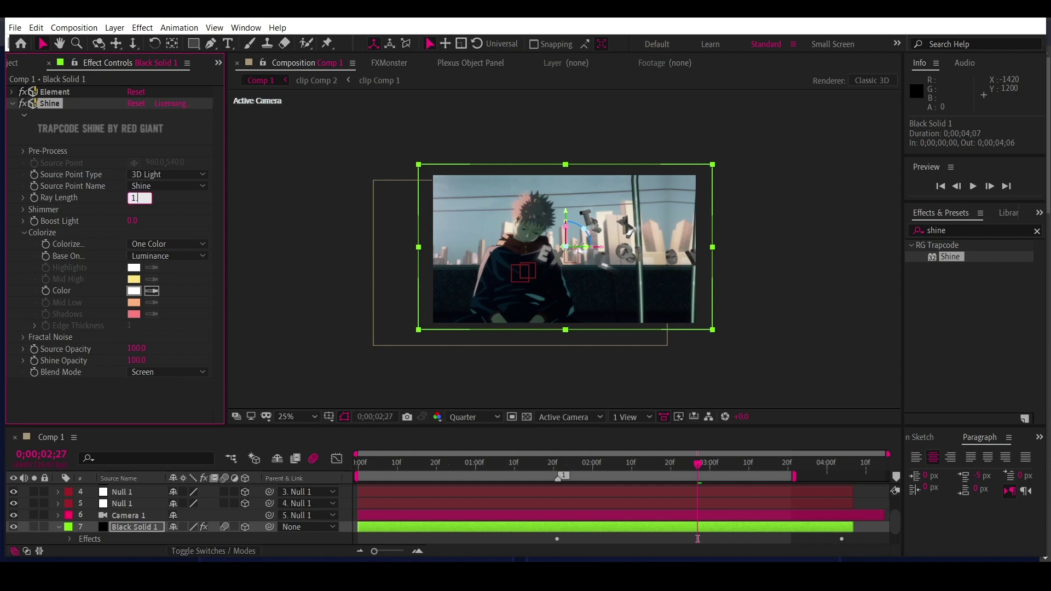
{"action": "type", "text": ".2"}
{"action": "key", "text": "space"}
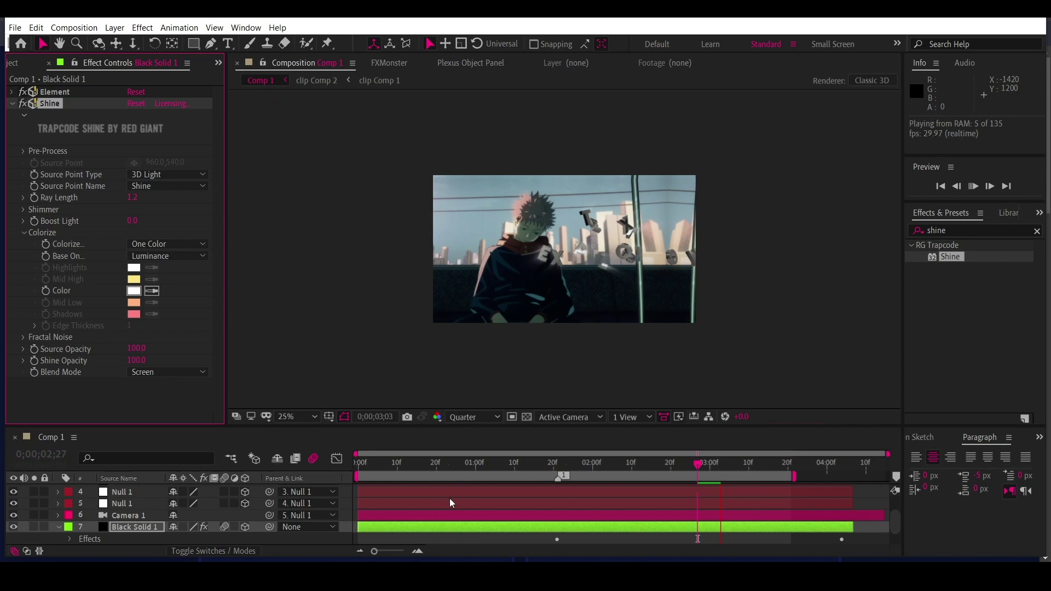
{"action": "key", "text": "space"}
{"action": "key", "text": "space"}
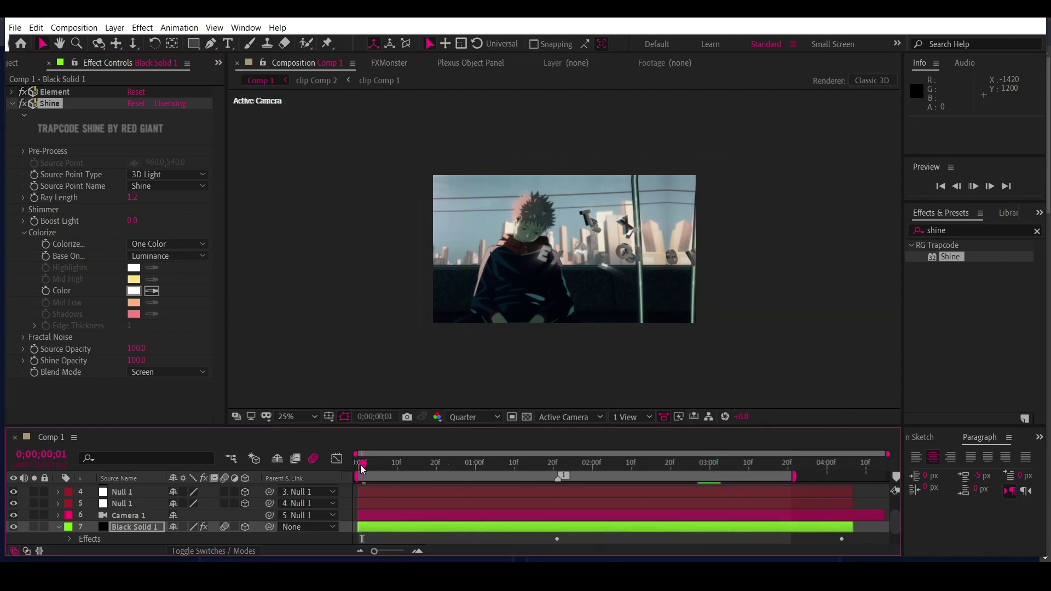
{"action": "key", "text": "space"}
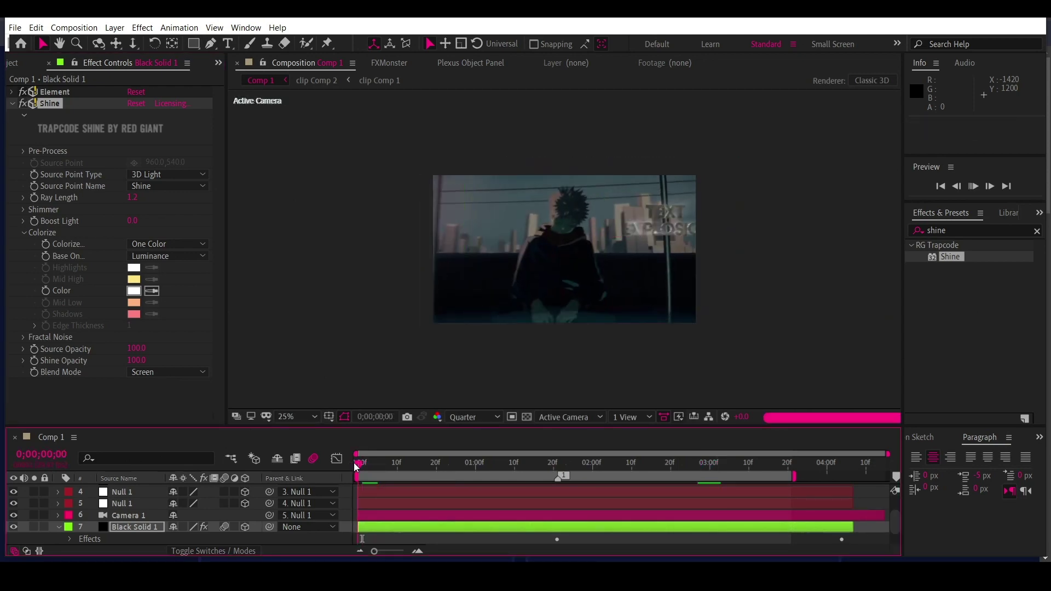
Step: Add a Ray Length keyframe at 1;21, the transition frame
{"action": "left_click", "coordinate": [557, 465]}
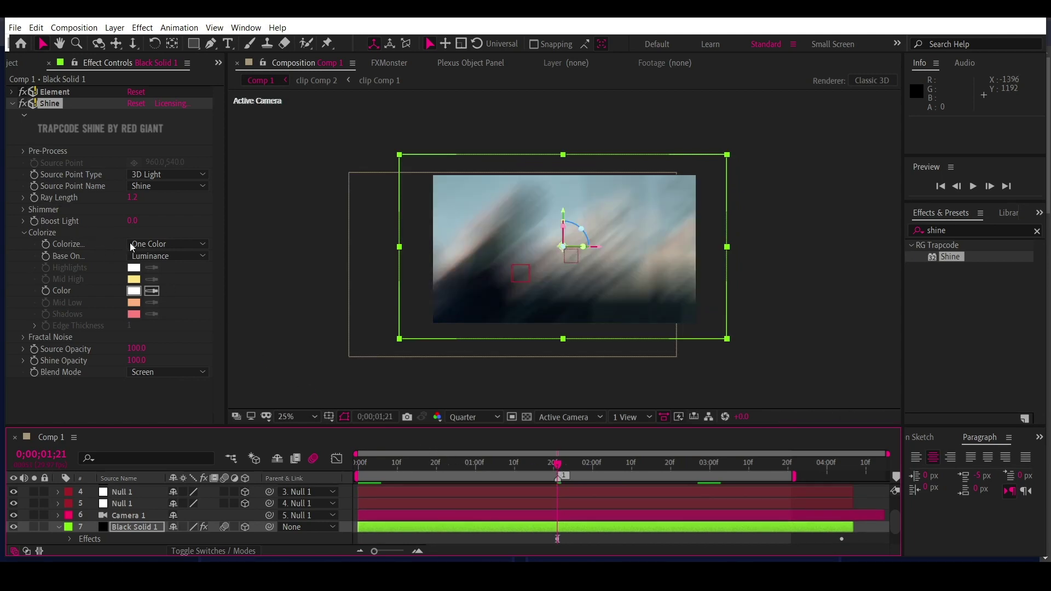
{"action": "left_click", "coordinate": [425, 465]}
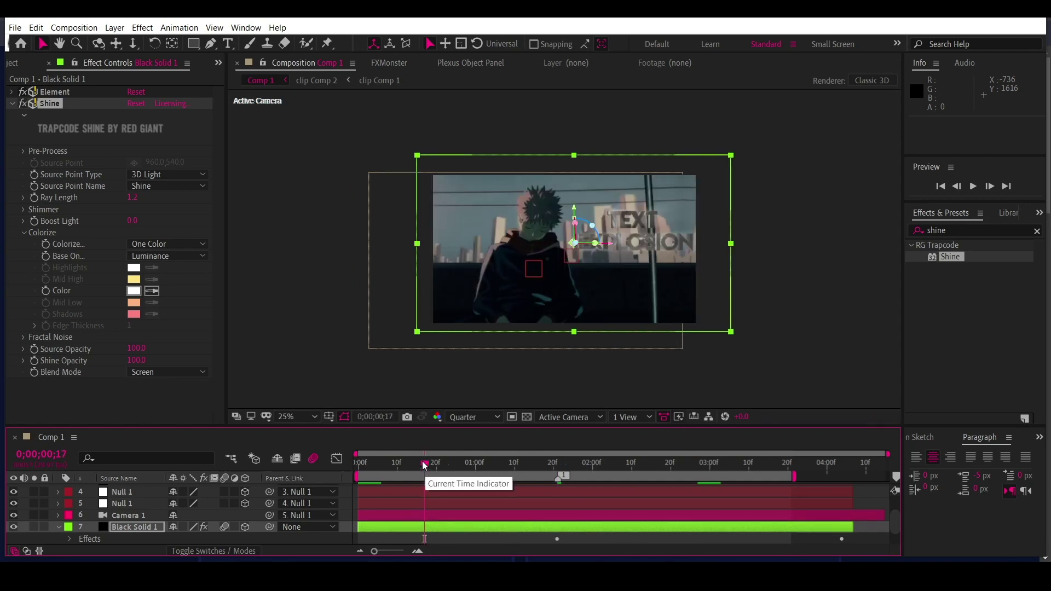
{"action": "left_click_drag", "start_coordinate": [135, 200], "coordinate": [81, 198]}
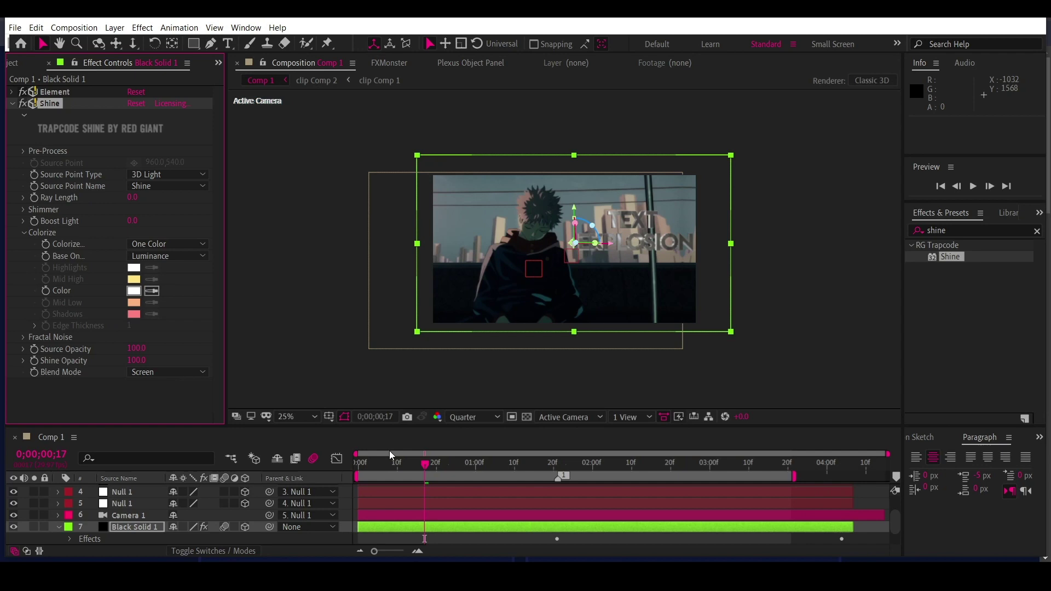
{"action": "left_click", "coordinate": [552, 465]}
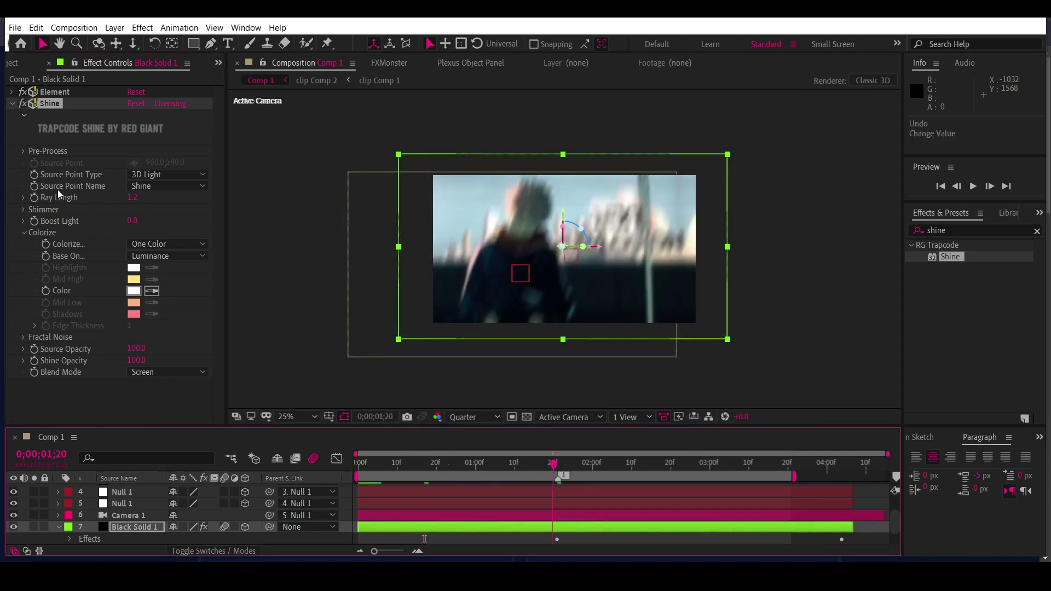
{"action": "left_click", "coordinate": [556, 468]}
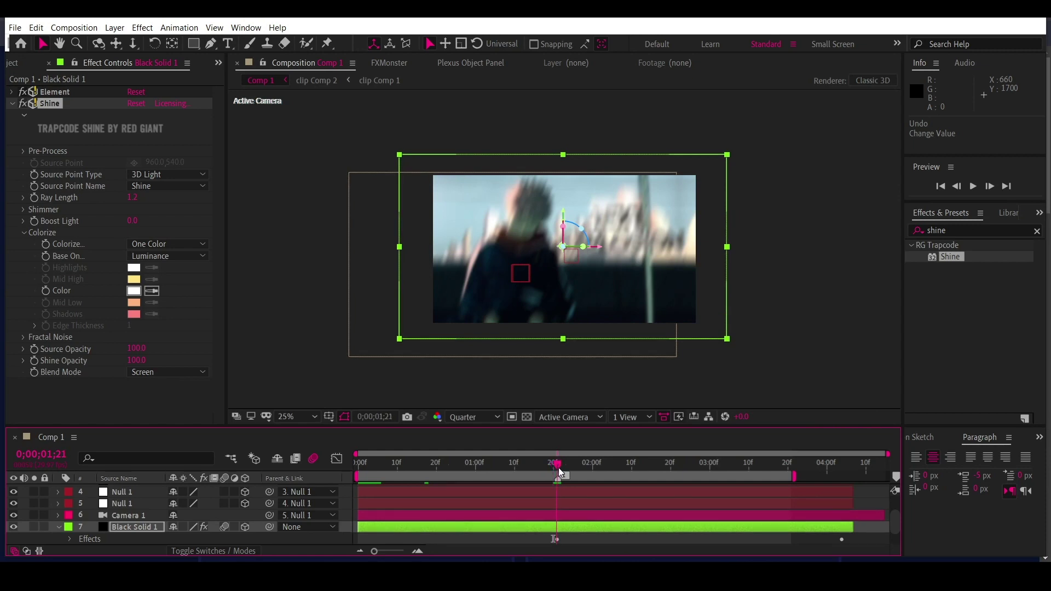
{"action": "left_click", "coordinate": [35, 200]}
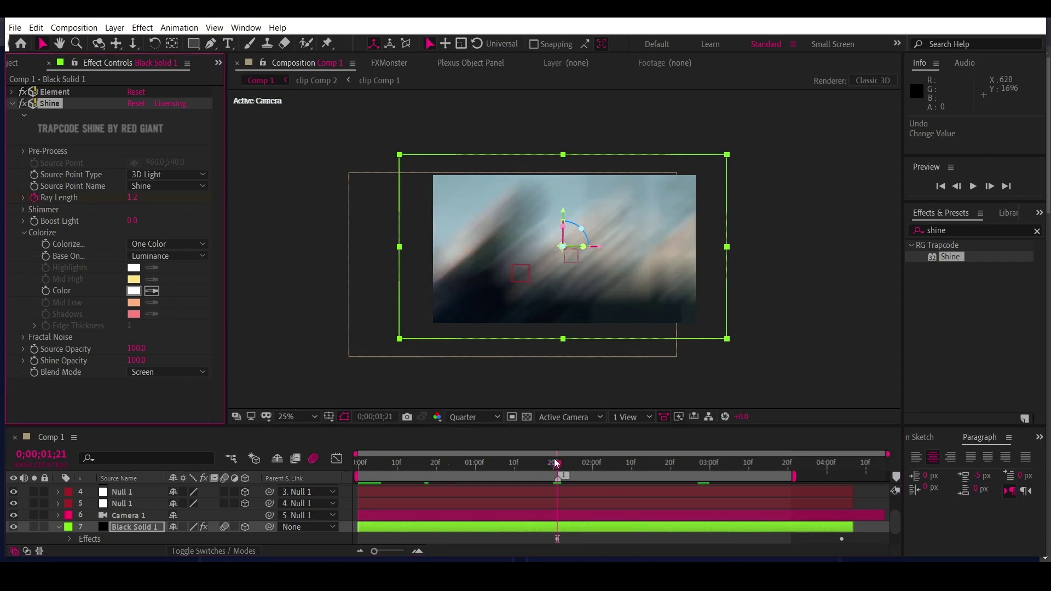
Step: Key Ray Length to 0 at 1;20 and save the project
{"action": "left_click", "coordinate": [553, 468]}
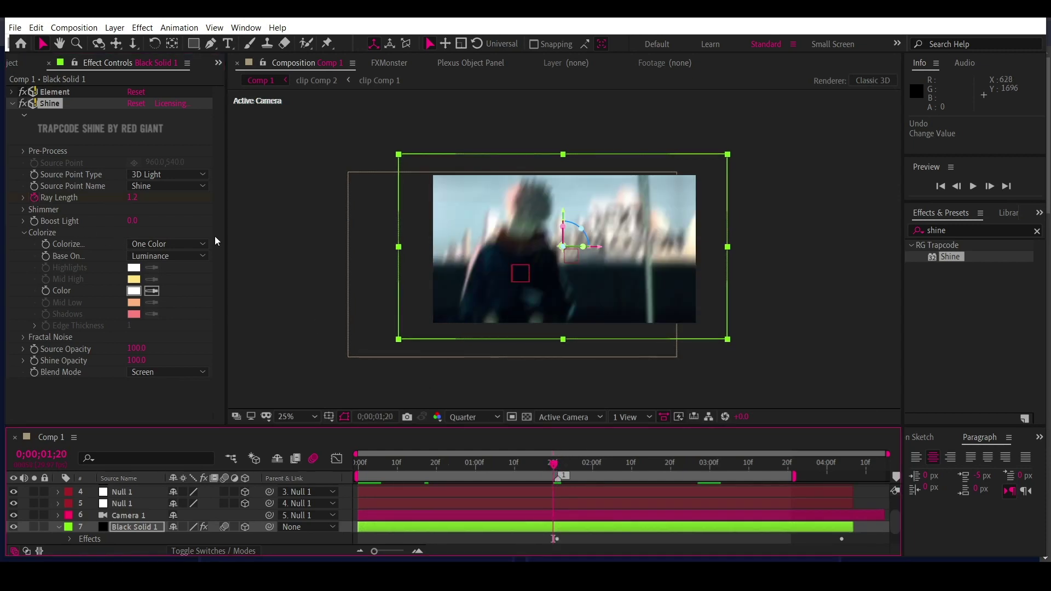
{"action": "left_click", "coordinate": [131, 197]}
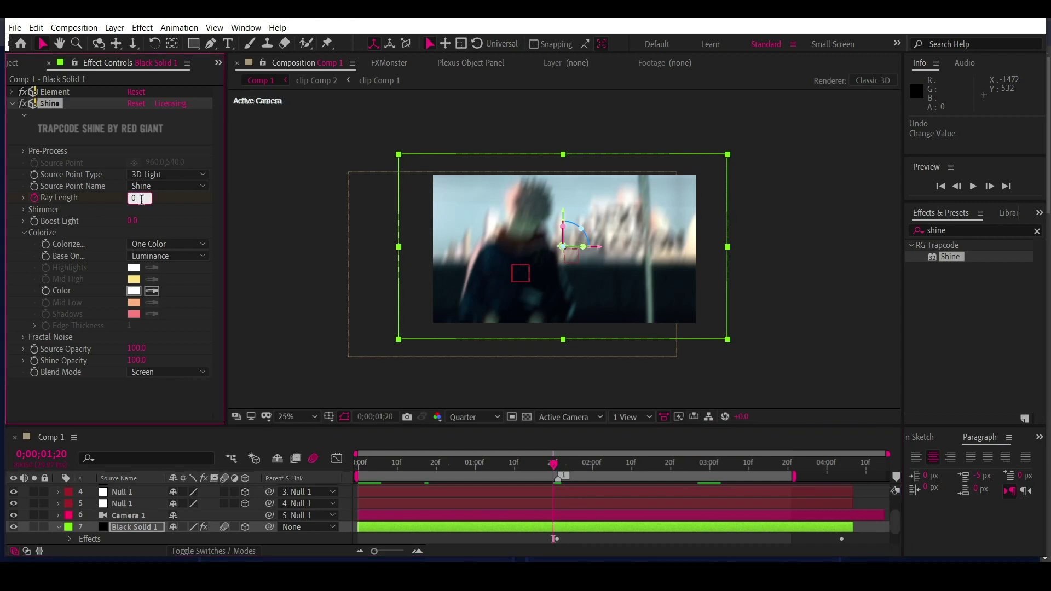
{"action": "key", "text": "ctrl+s"}
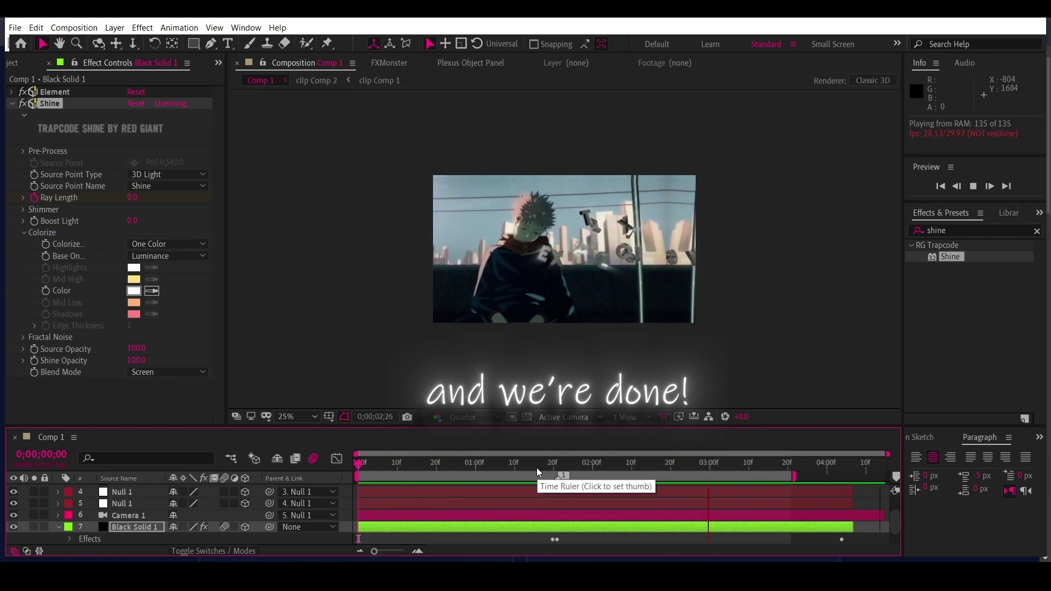
{"action": "left_click", "coordinate": [492, 467]}
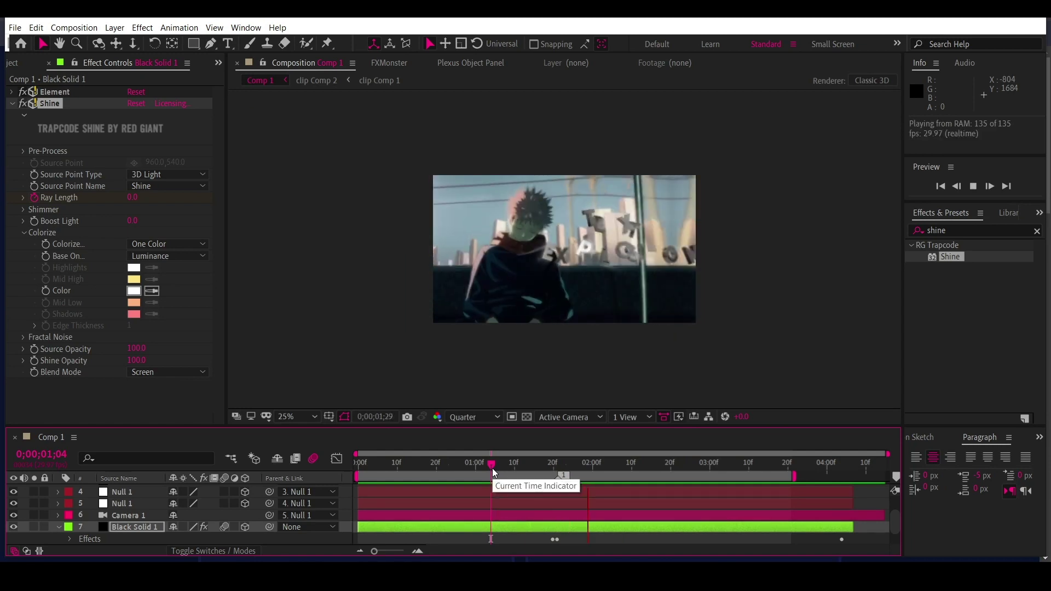
{"action": "left_click_drag", "start_coordinate": [493, 468], "coordinate": [363, 479]}
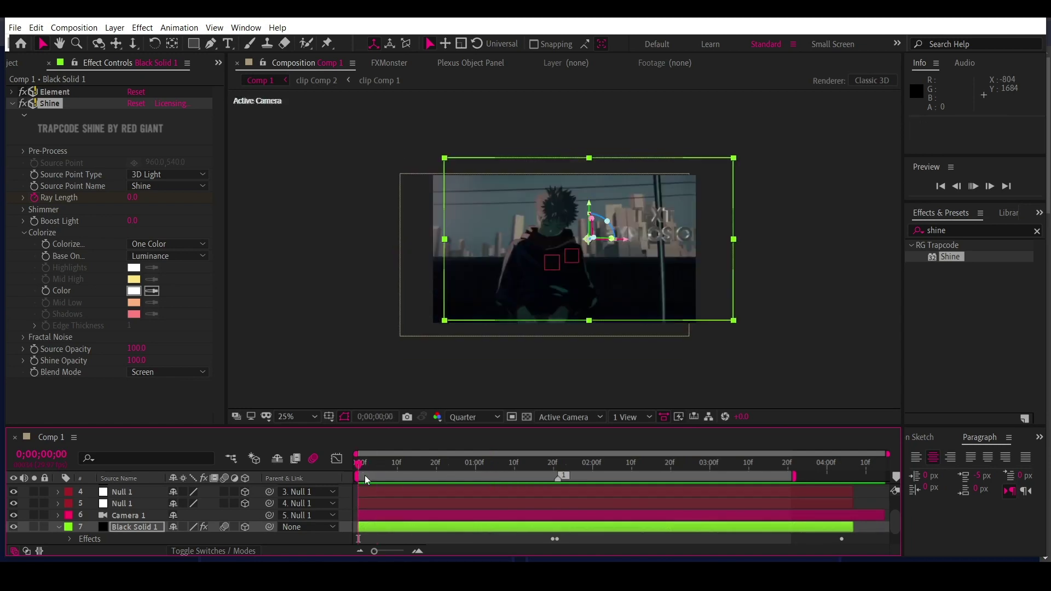
{"action": "key", "text": "space"}
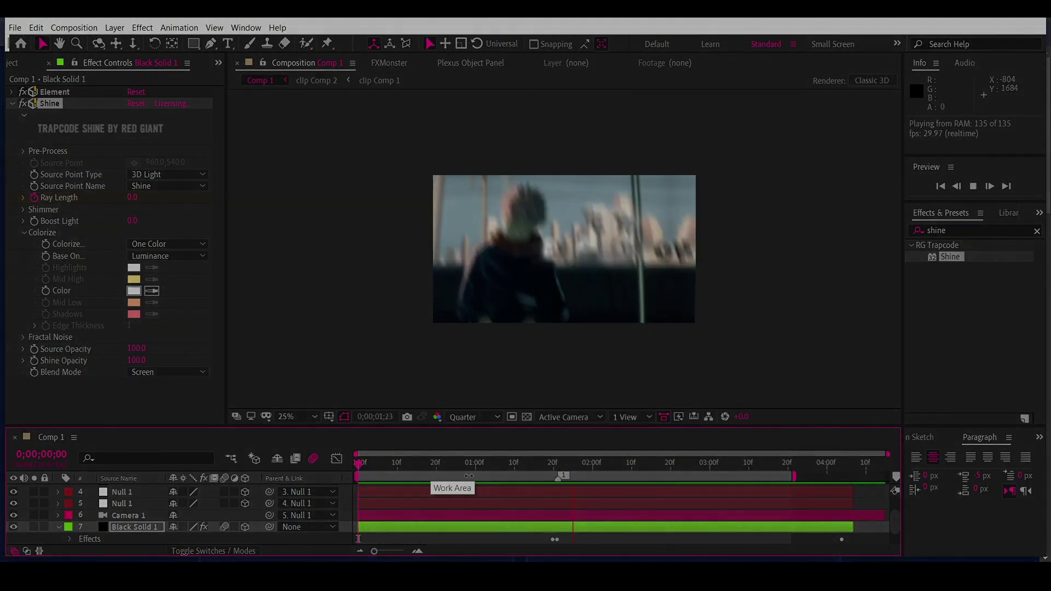
{"action": "key", "text": "space"}
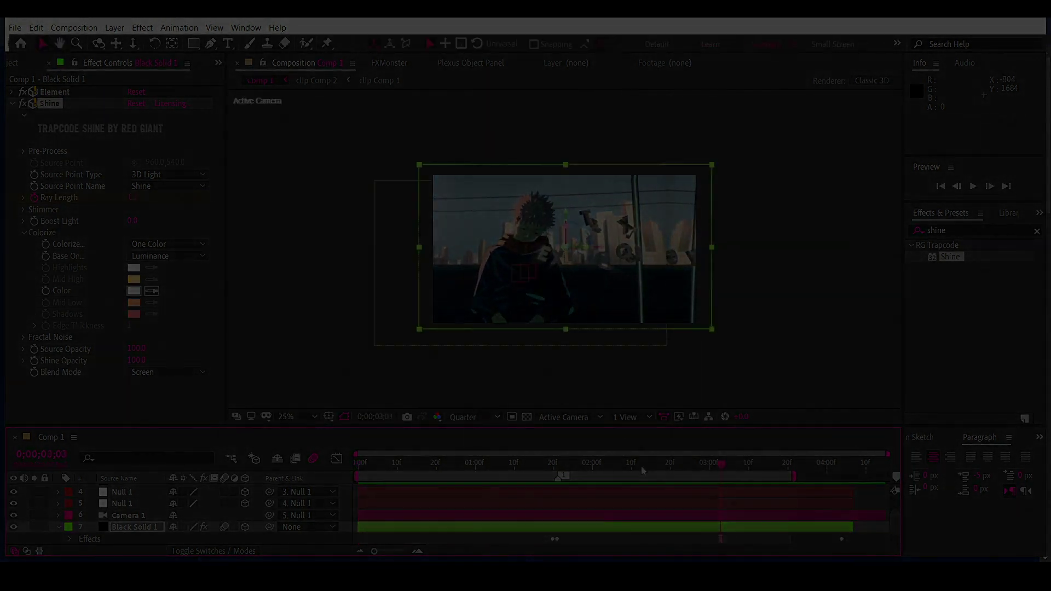